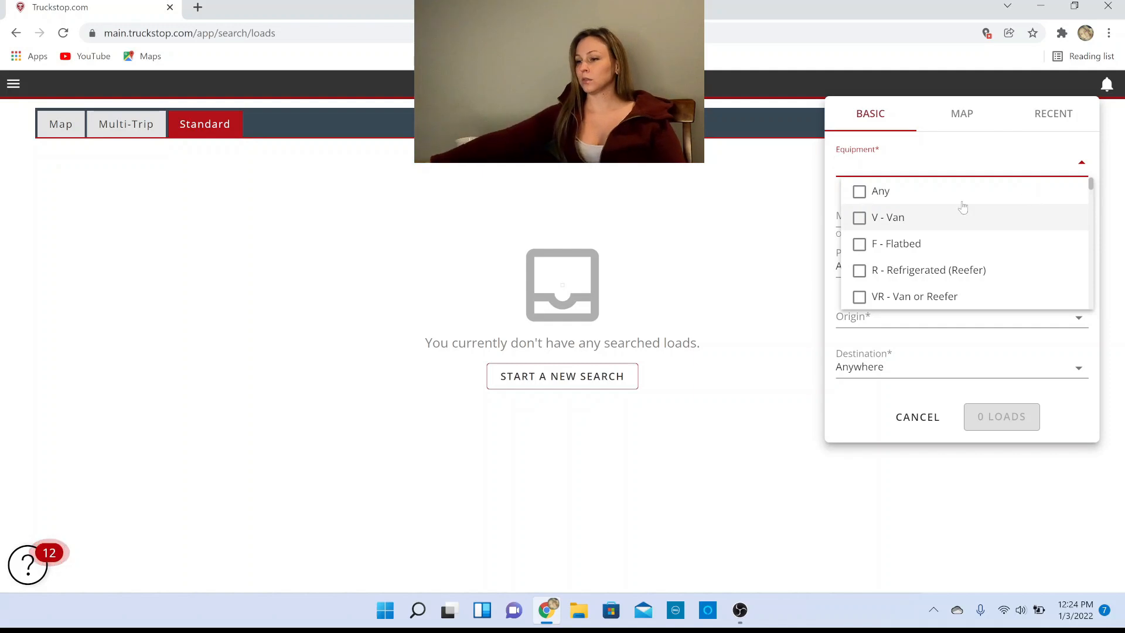
- Look through the available equipment types in the load search's equipment list
key("Down")
key("Down")
key("Down")
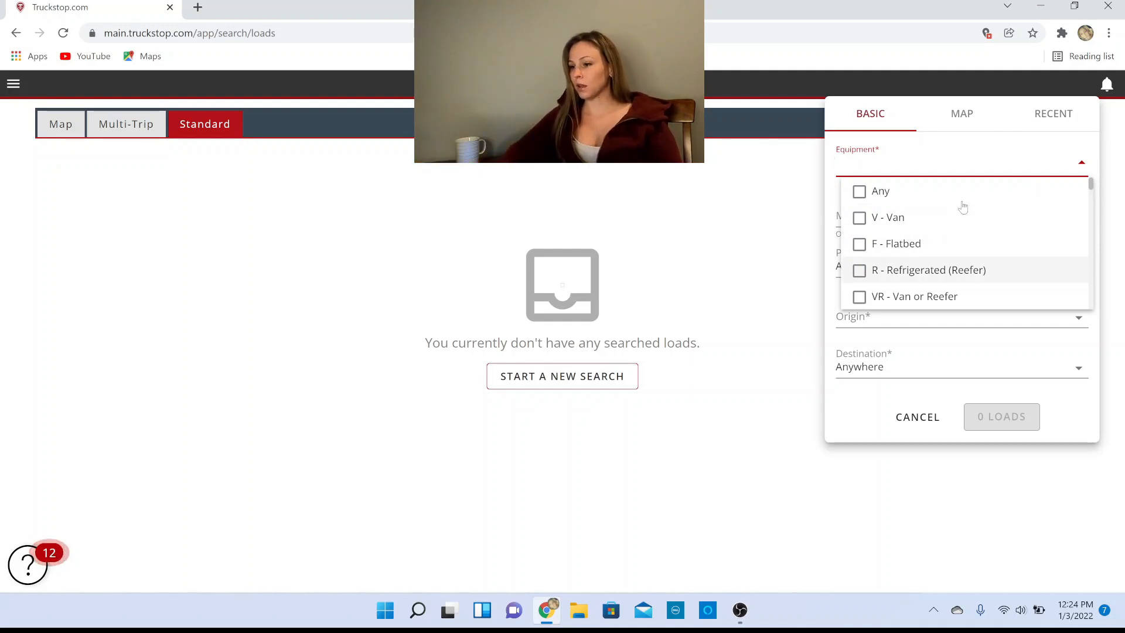
key("Down")
key("Down")
key("Down")
key("Down")
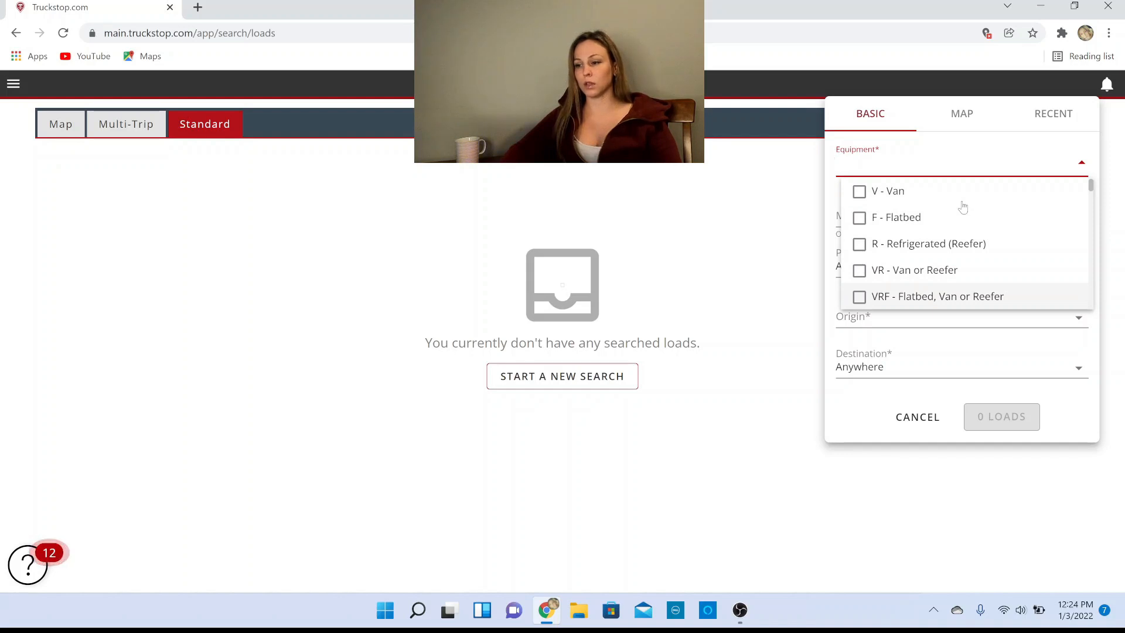
key("Down")
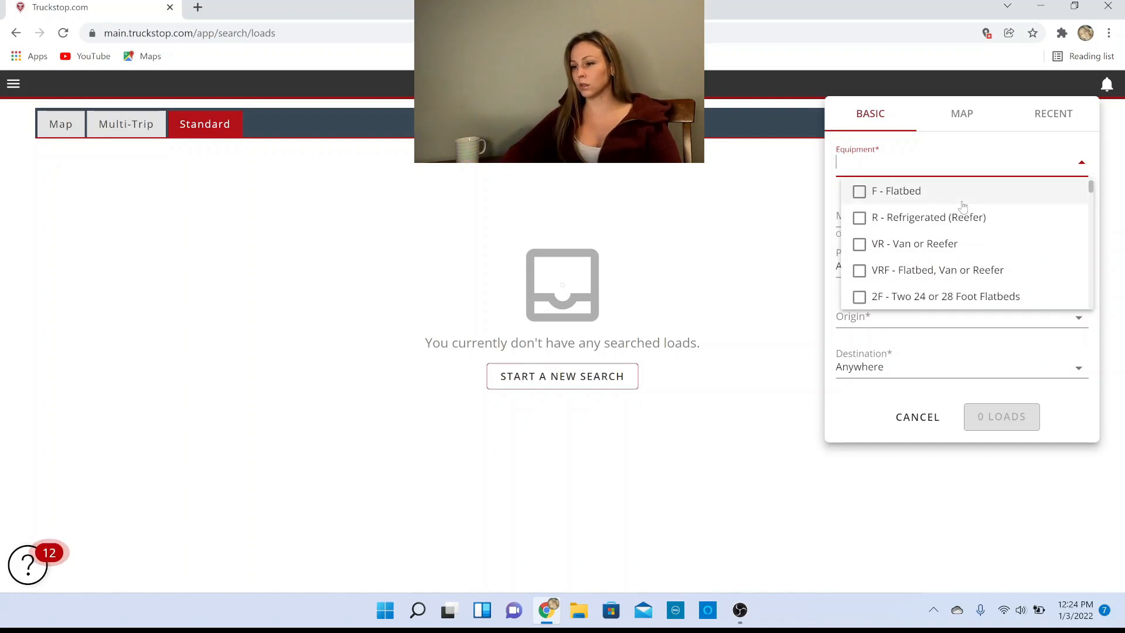
key("Down")
key("Down")
key("Down")
key("Down")
key("Down")
key("Down")
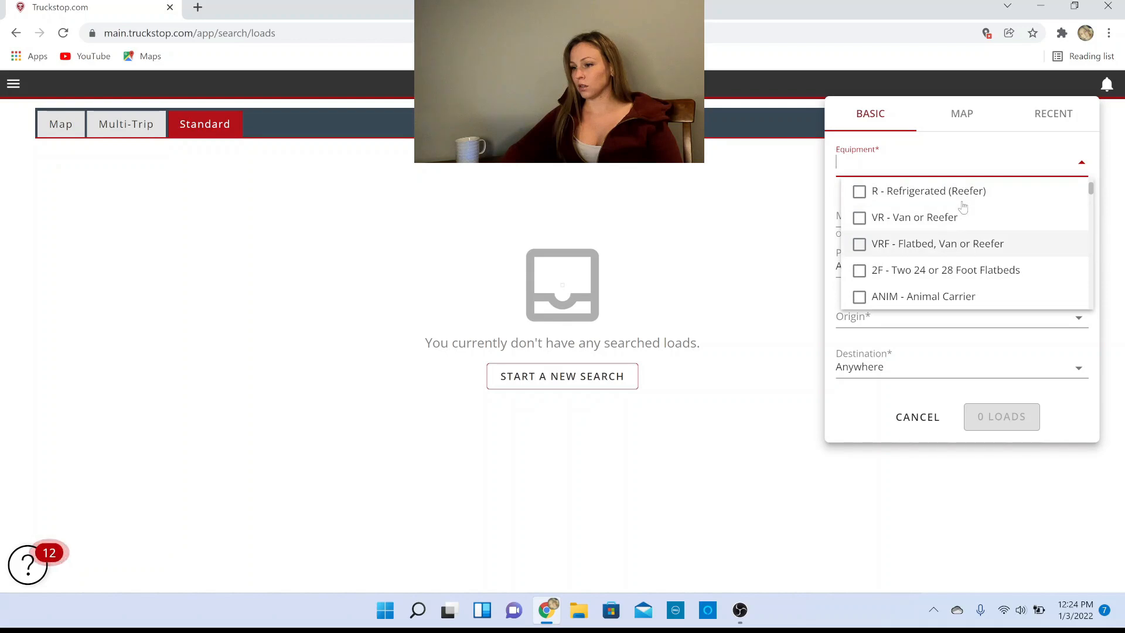
key("Down")
key("Down")
key("Down")
key("Down")
key("Down")
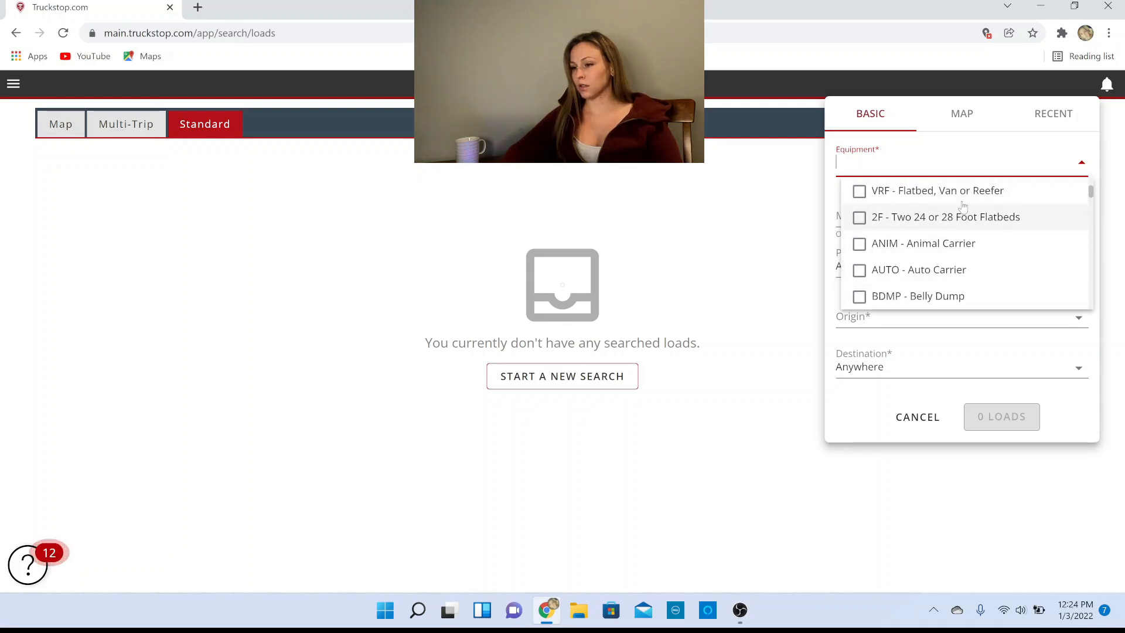
key("Down")
key("Down")
key("Down")
key("Down")
key("Down")
key("Down")
key("Down")
key("Down")
key("Down")
key("Down")
key("Down")
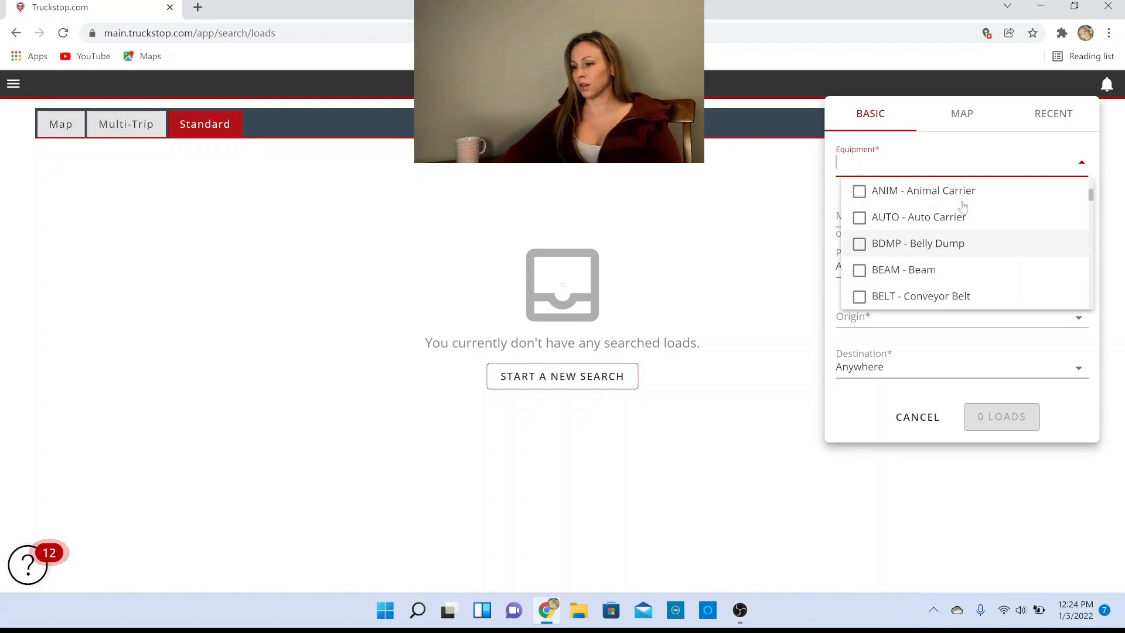
key("Down")
key("Down")
key("Down")
key("Down")
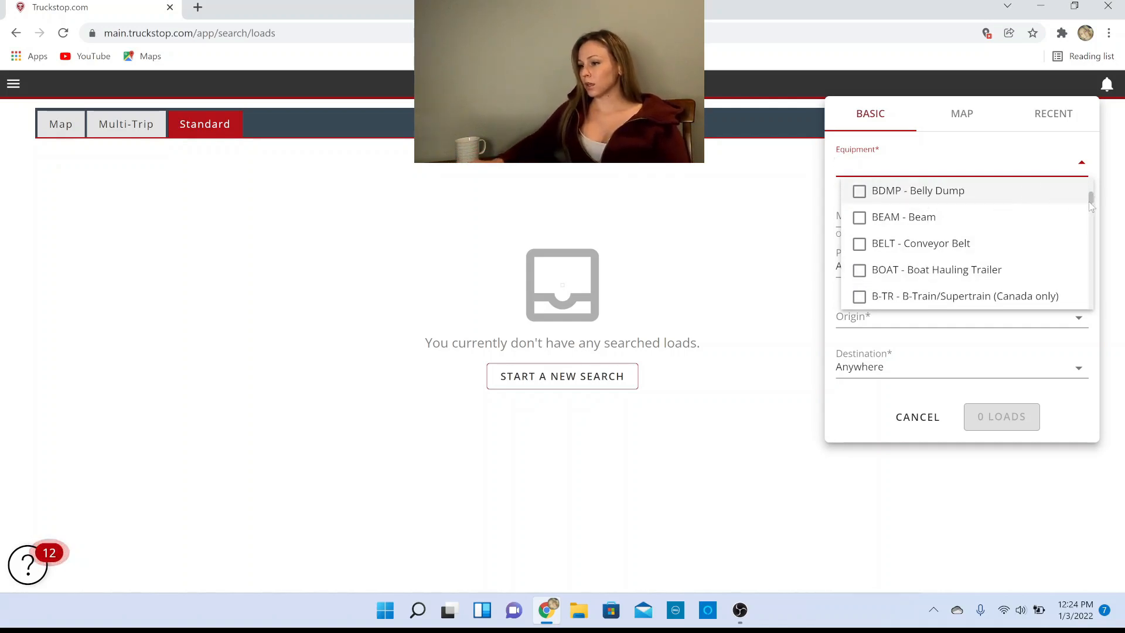
- Choose V - Van as the equipment and set the pickup date to January 5, 2022
left_click_drag(1091, 201, 1095, 176)
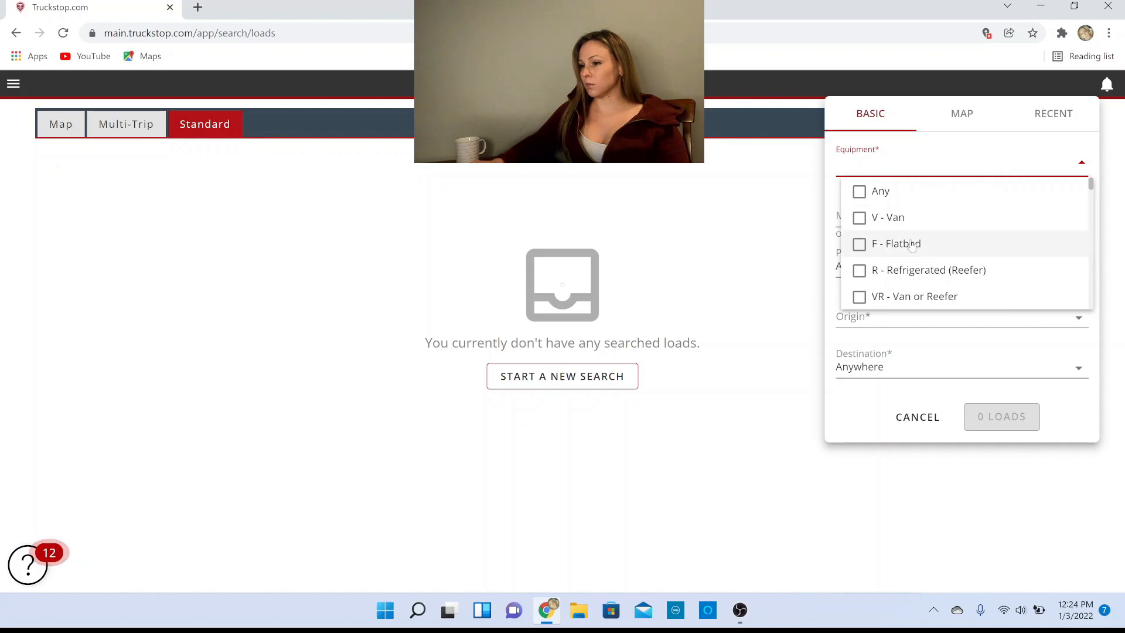
left_click(861, 218)
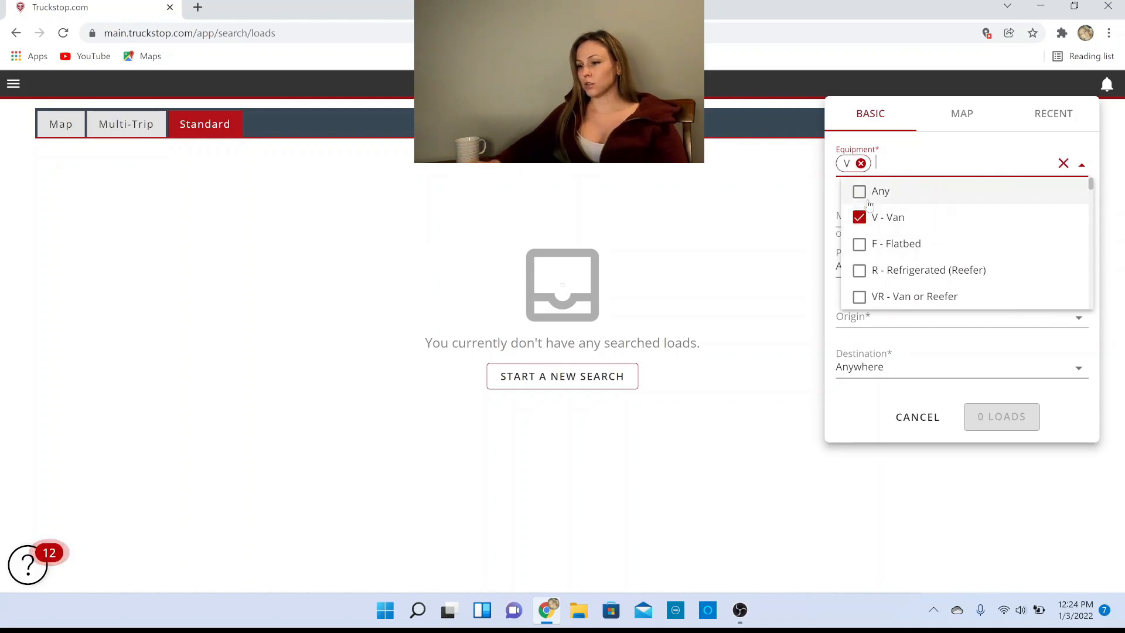
left_click(731, 180)
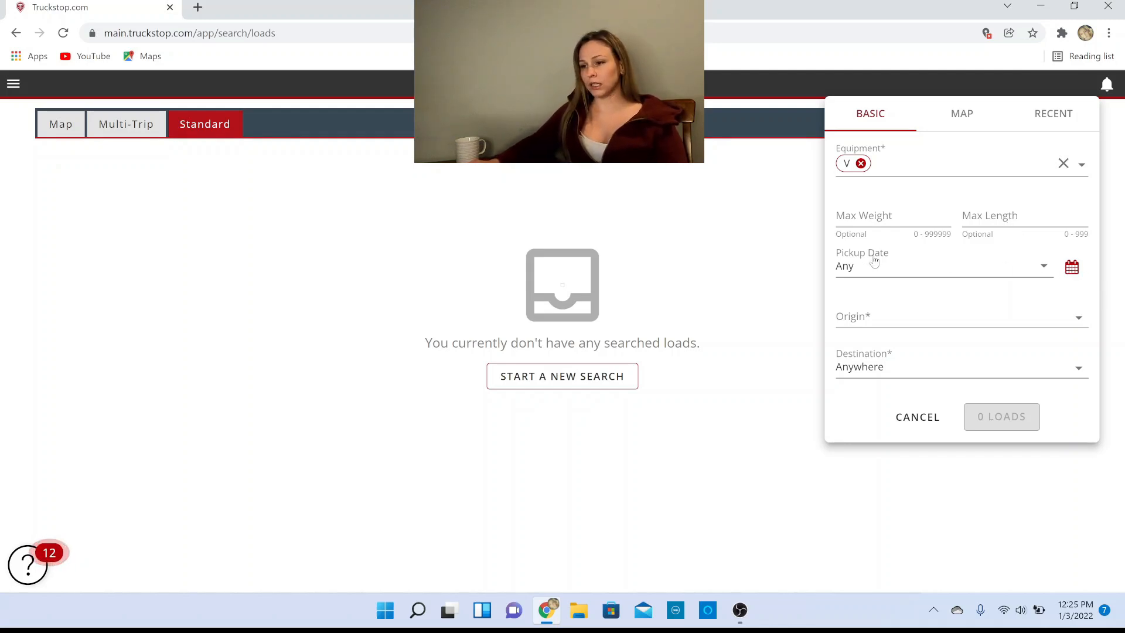
left_click(1071, 267)
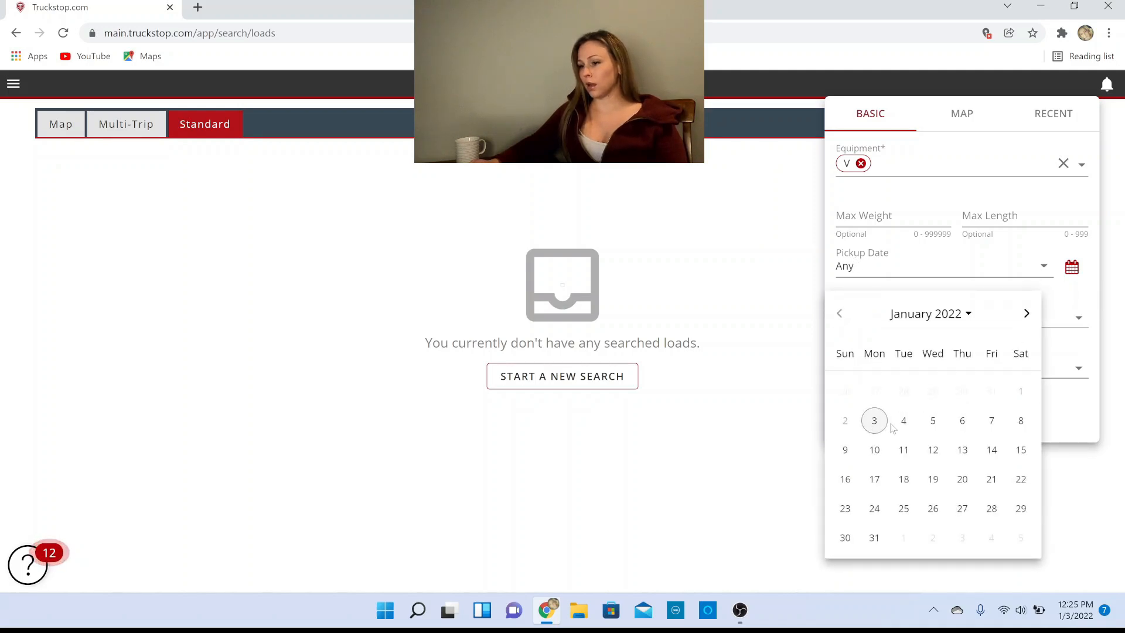
left_click(931, 422)
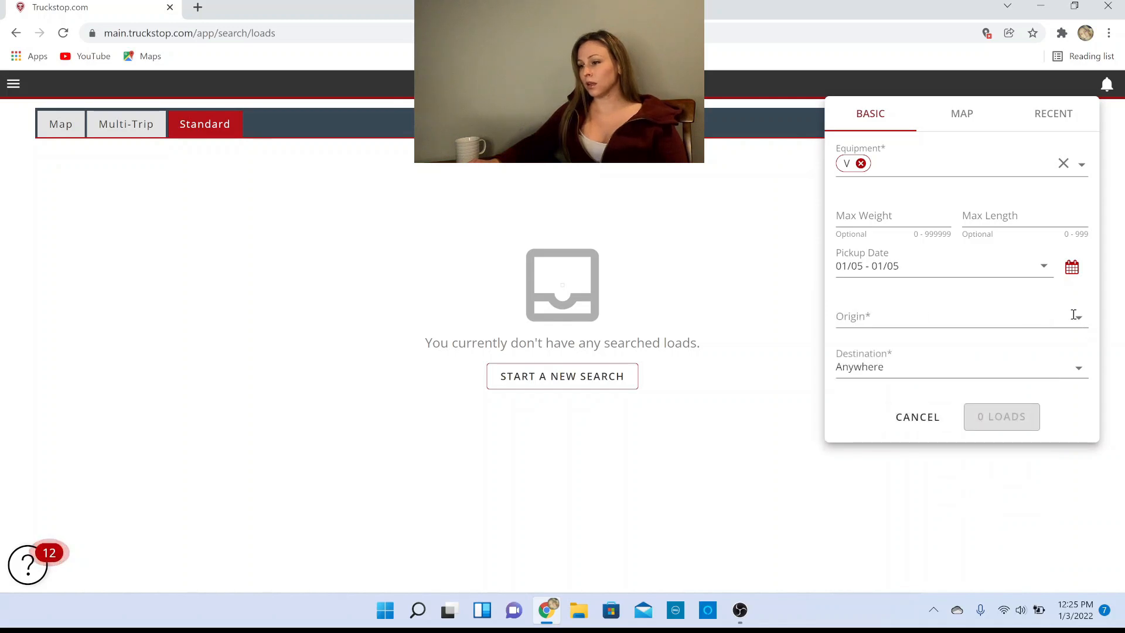
- Set the origin to Chambersburg, PA with an 80-mile radius and the destination to Anywhere
left_click(1014, 319)
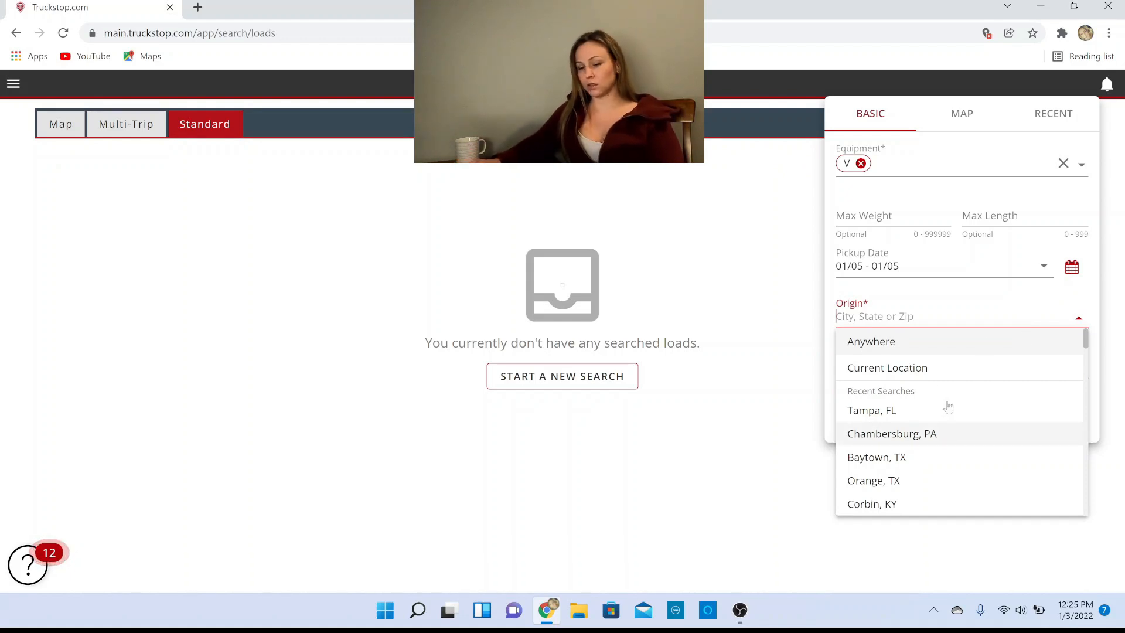
type("C")
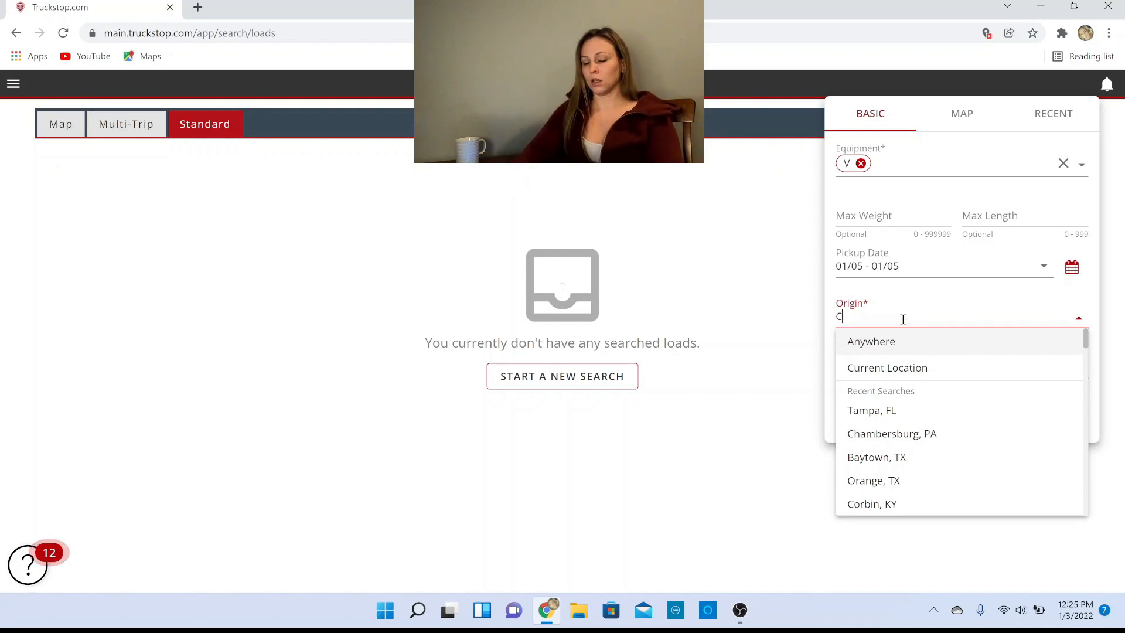
type("hambersburg")
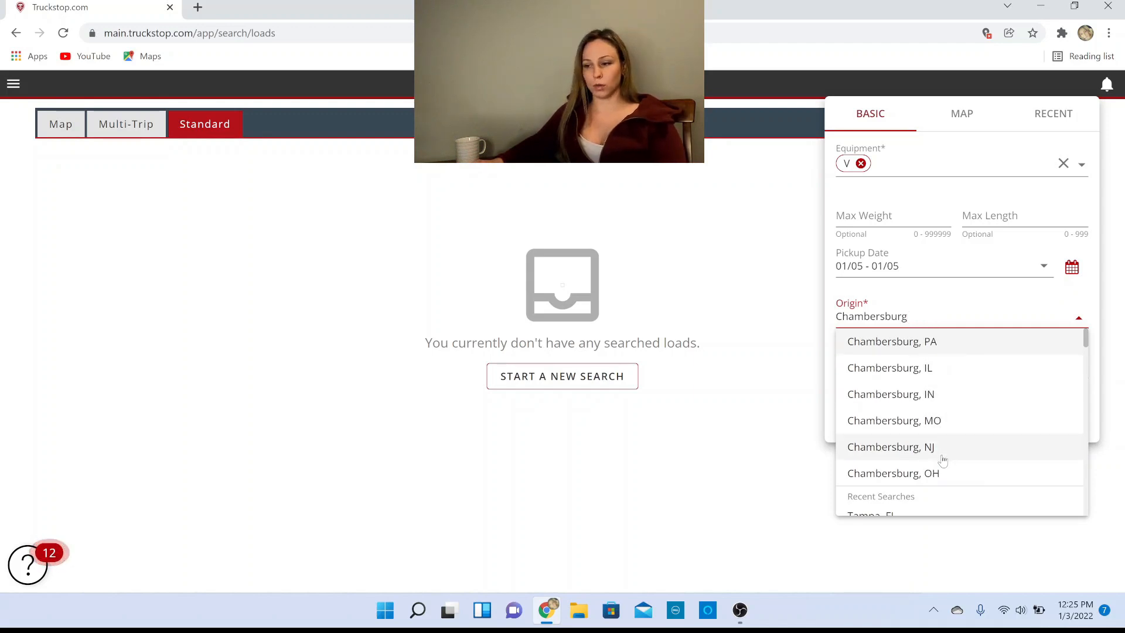
scroll(934, 466, "down", 1)
scroll(952, 436, "up", 1)
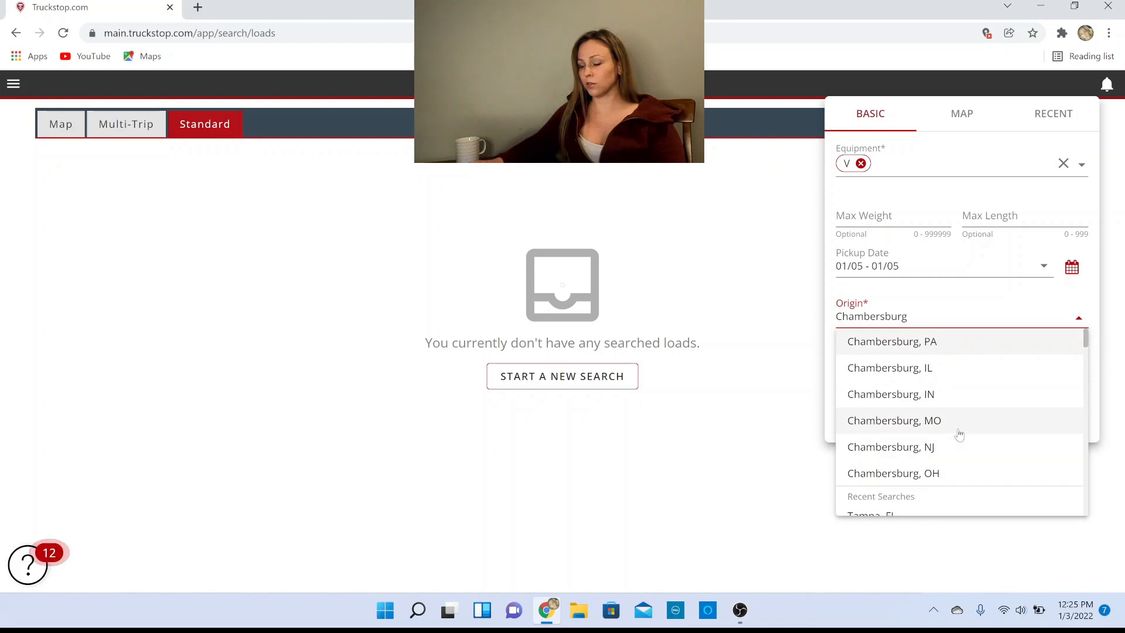
left_click(946, 342)
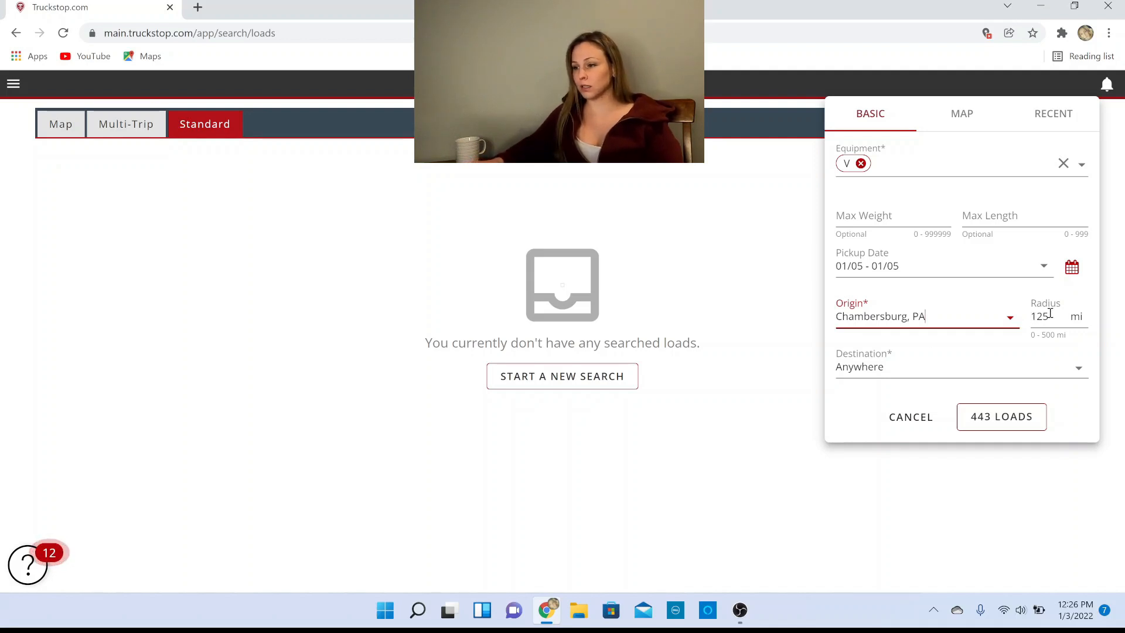
left_click_drag(1049, 316, 1039, 316)
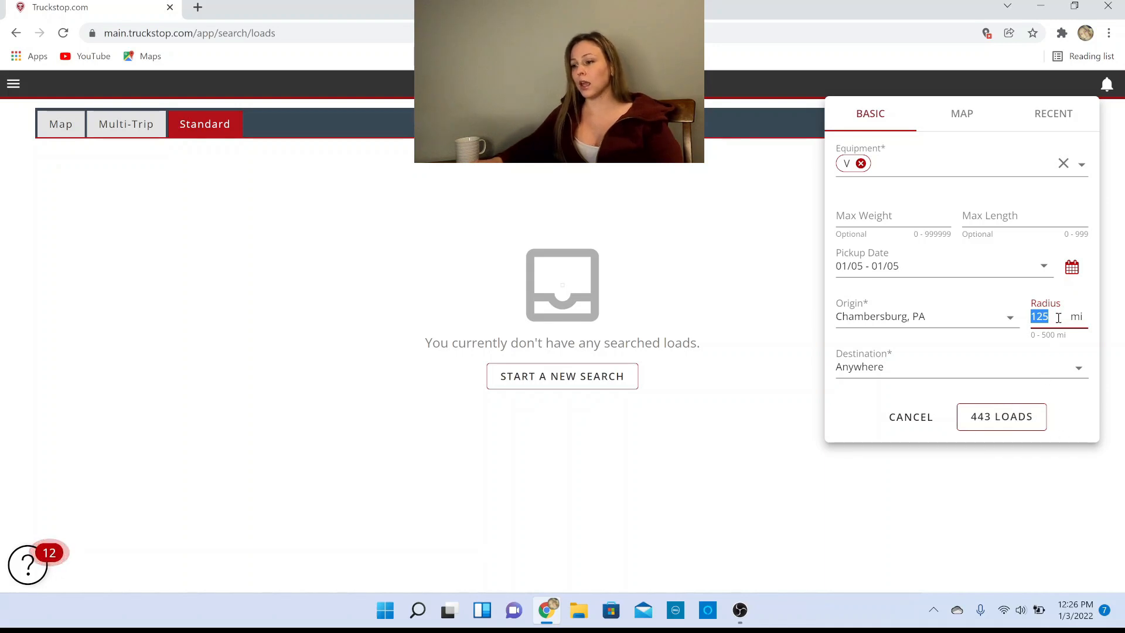
type("80")
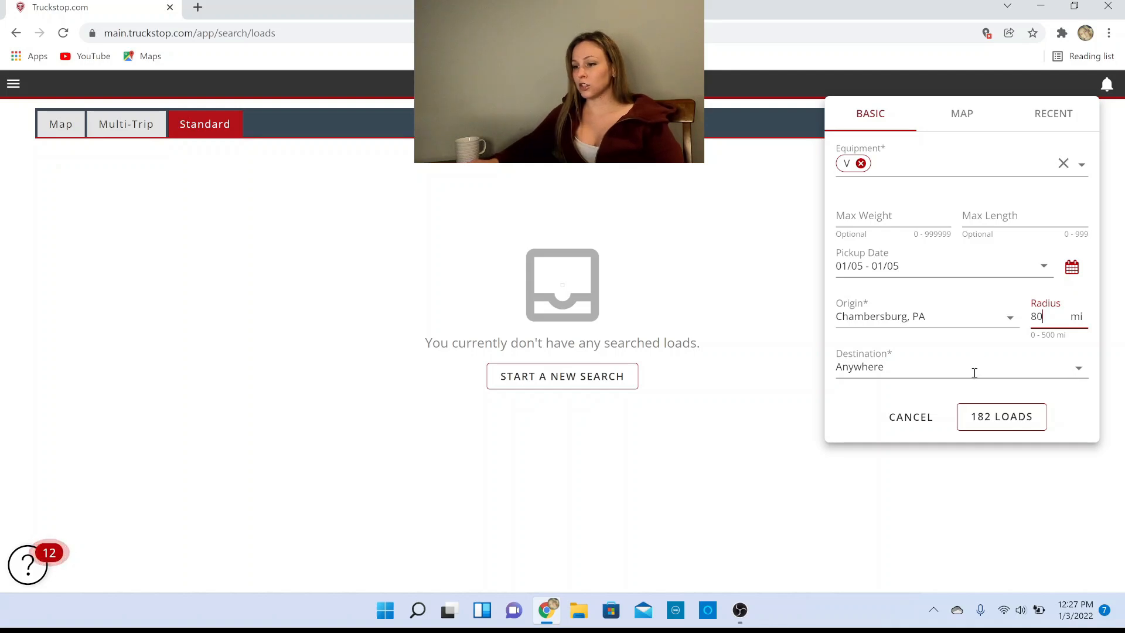
left_click(956, 377)
left_click(895, 396)
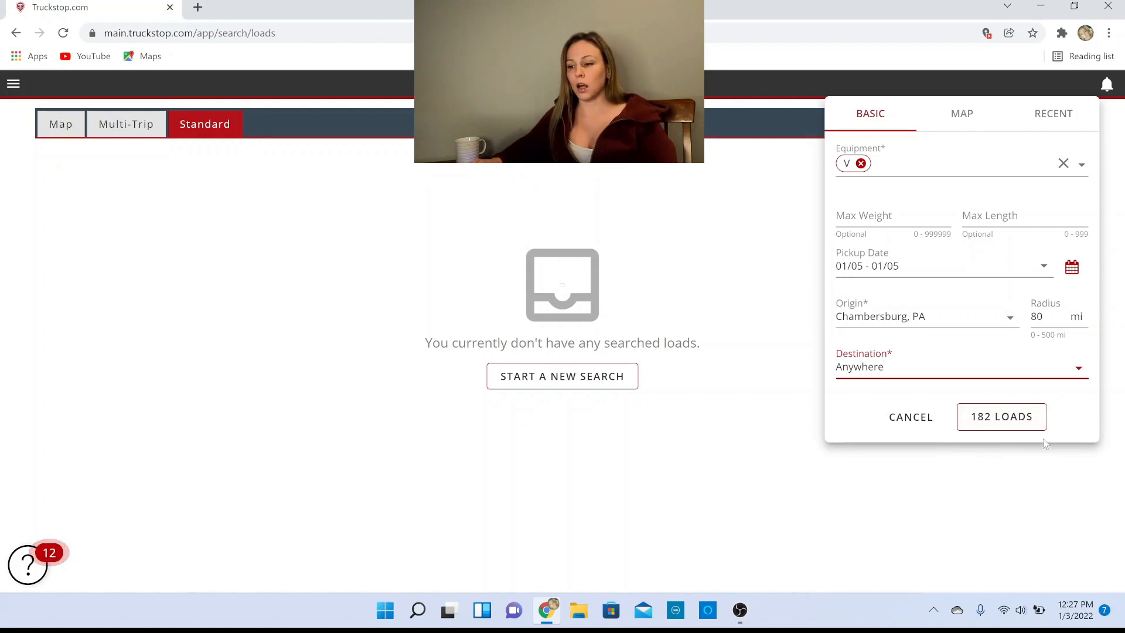
- Switch to map-based search and select TX, OK, KS, MO, IL, IN, LA and AR as destination states
left_click(961, 117)
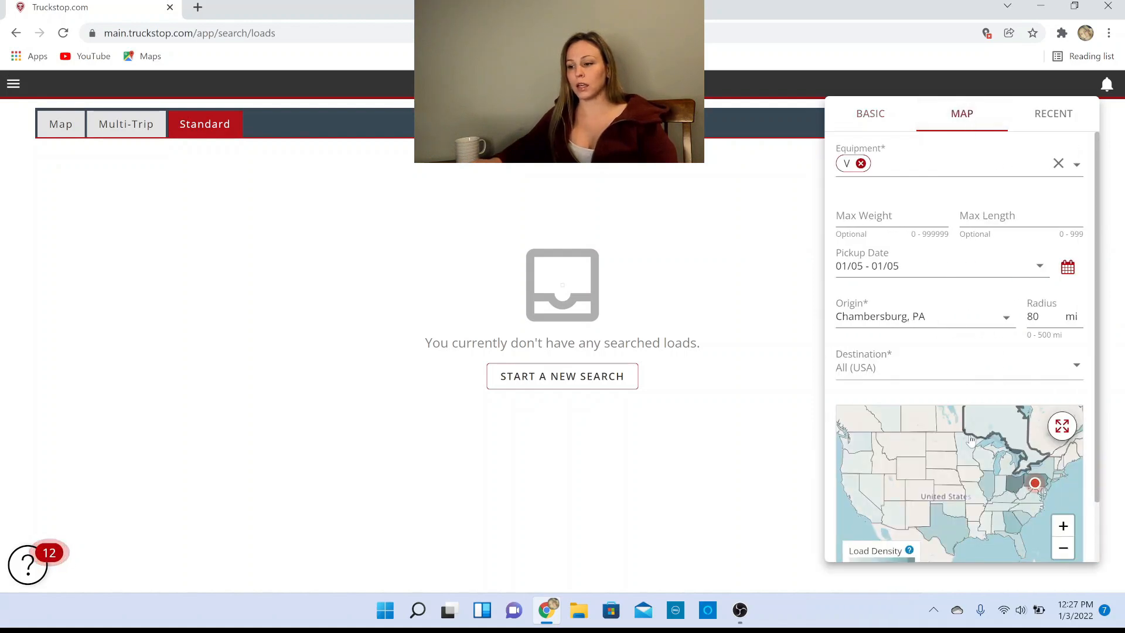
left_click_drag(1096, 349, 1109, 405)
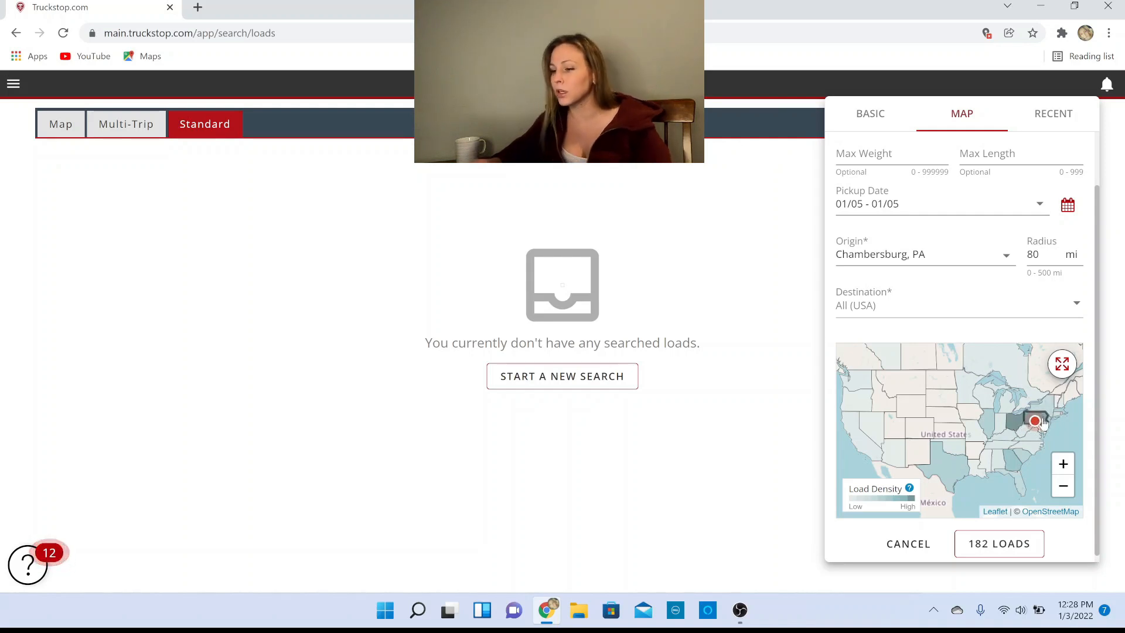
left_click(949, 478)
left_click(959, 433)
left_click(955, 432)
left_click(973, 436)
left_click(986, 421)
left_click(999, 423)
double_click(976, 450)
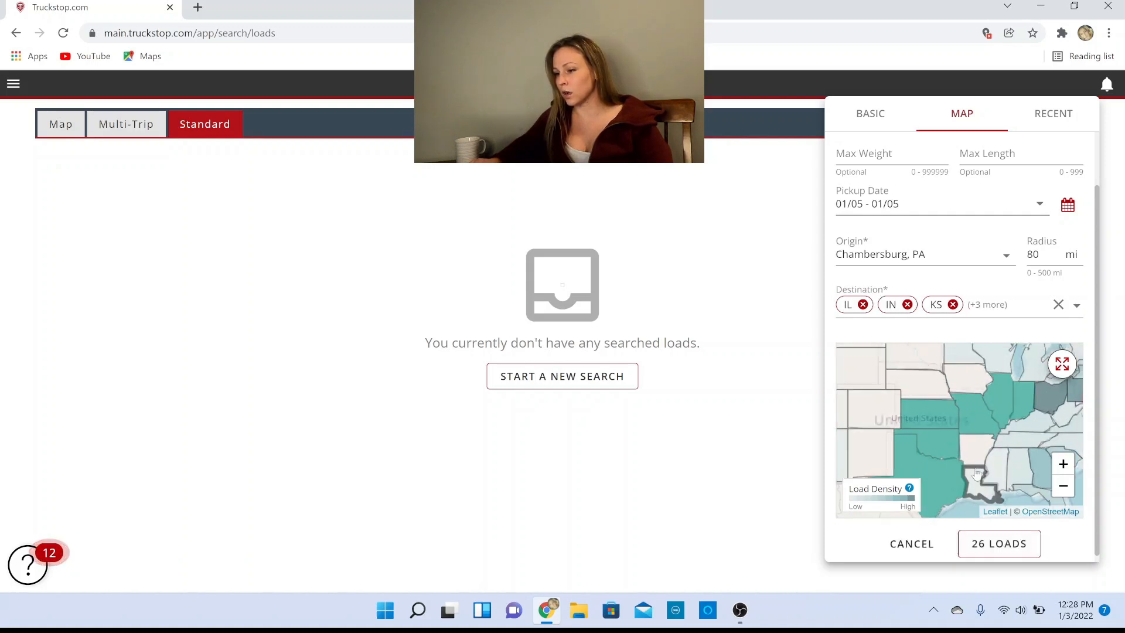
left_click(972, 477)
left_click(978, 446)
scroll(980, 446, "down", 3)
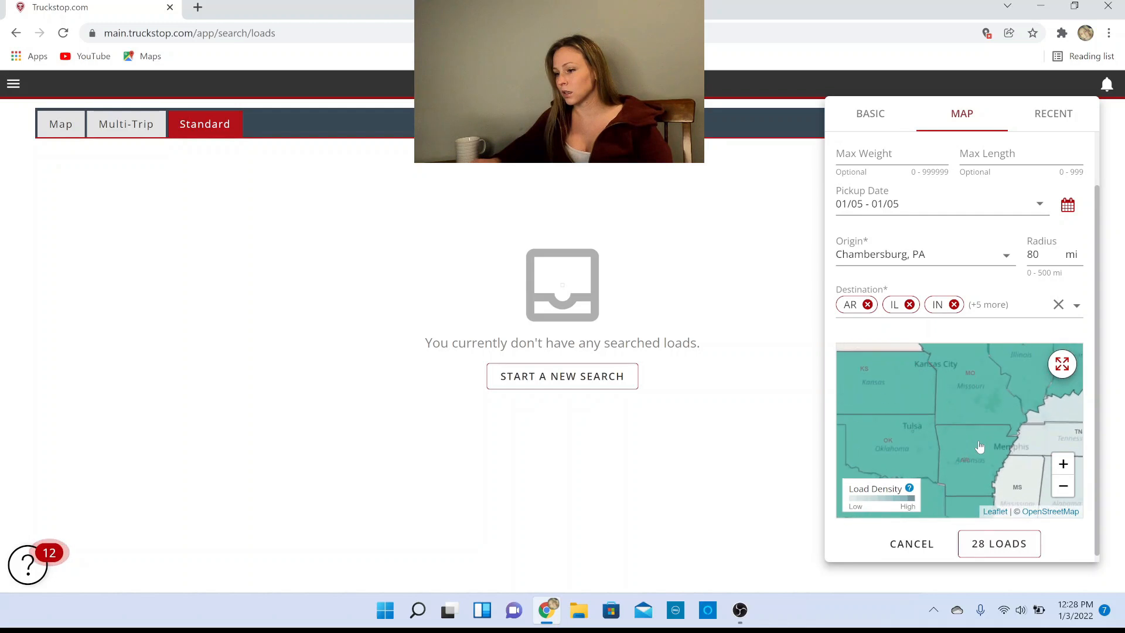
- Add the southeastern destination states MS, AL, GA, FL, SC, NC, TN, KY and VA on the map
left_click(988, 443)
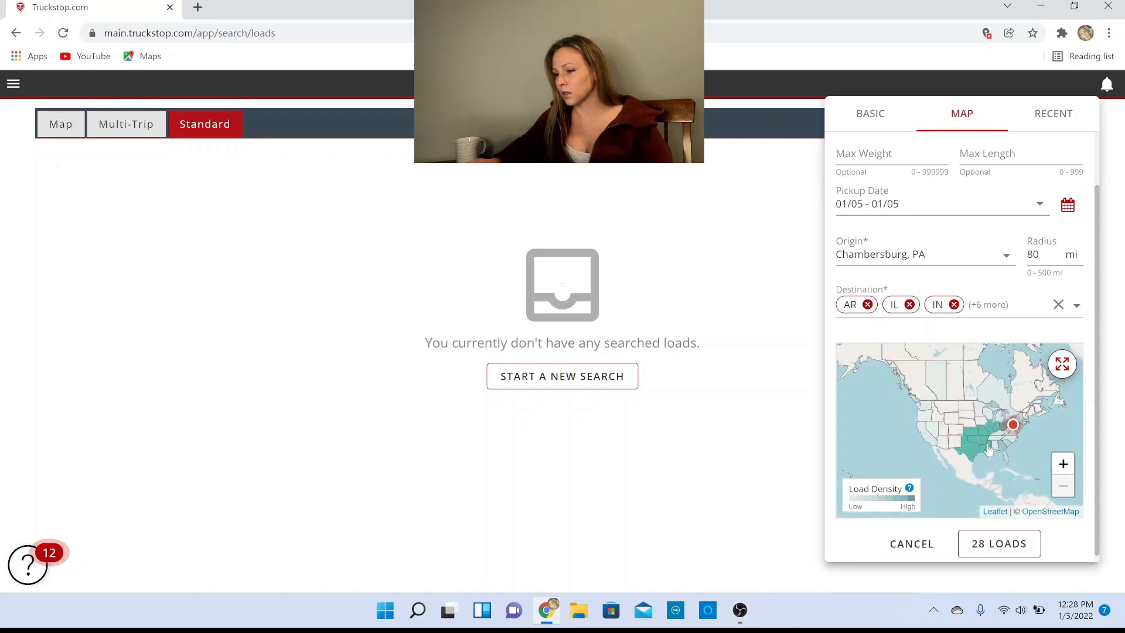
scroll(987, 442, "up", 1)
left_click(1014, 437)
left_click(1011, 427)
left_click(1034, 426)
left_click(1032, 435)
scroll(1021, 439, "up", 1)
left_click(1011, 468)
left_click(1033, 451)
double_click(986, 458)
left_click(978, 460)
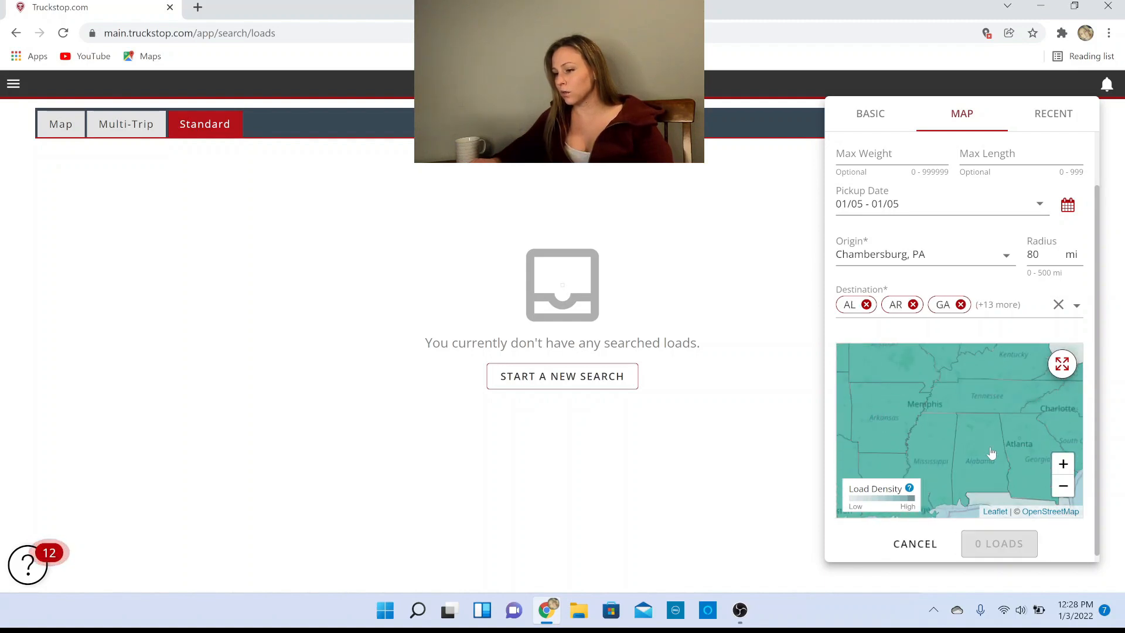
scroll(979, 461, "down", 1)
left_click(1022, 482)
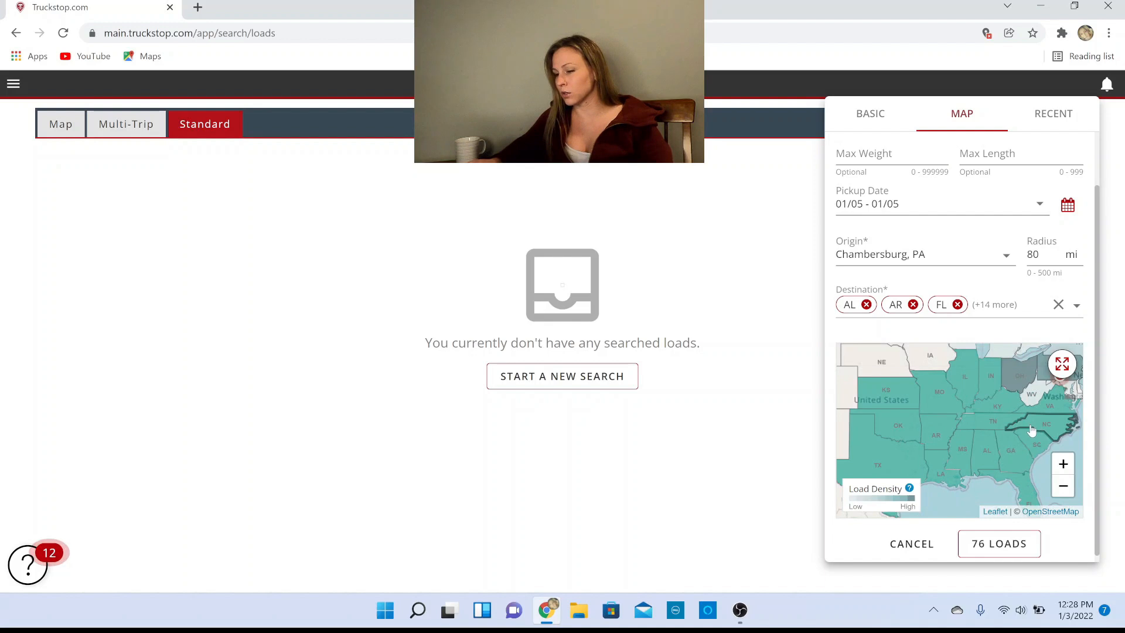
- Add OH, WV, PA, NJ, NY and MD to the destination states on the map
left_click(1019, 376)
left_click(1025, 399)
scroll(1023, 401, "up", 1)
scroll(1020, 402, "down", 3)
scroll(1025, 400, "up", 1)
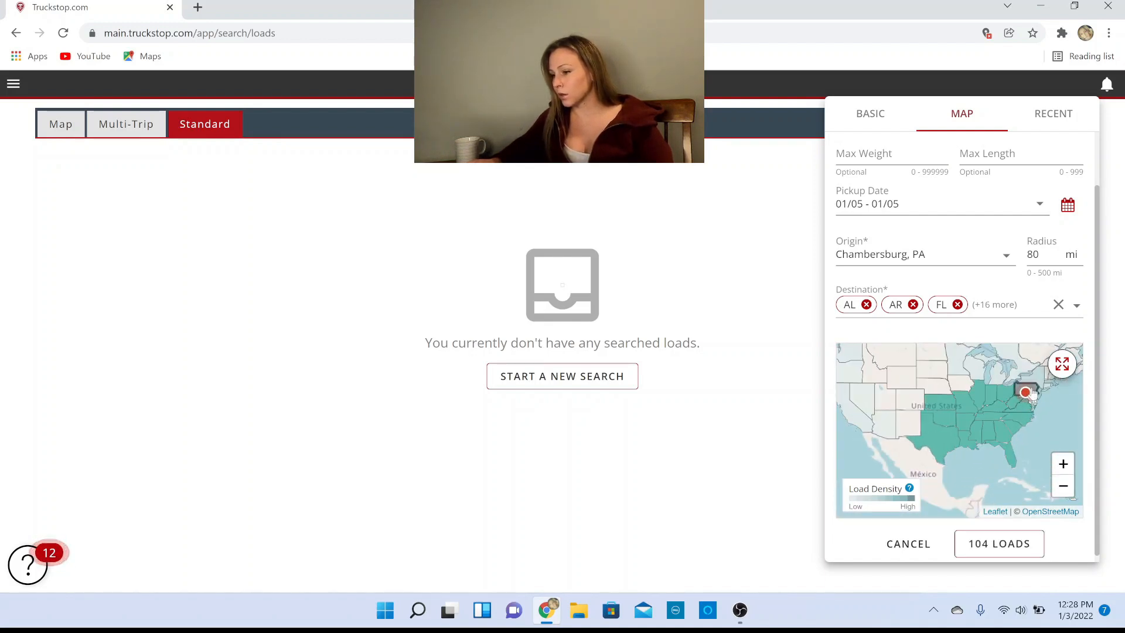
left_click(1039, 387)
left_click(1038, 380)
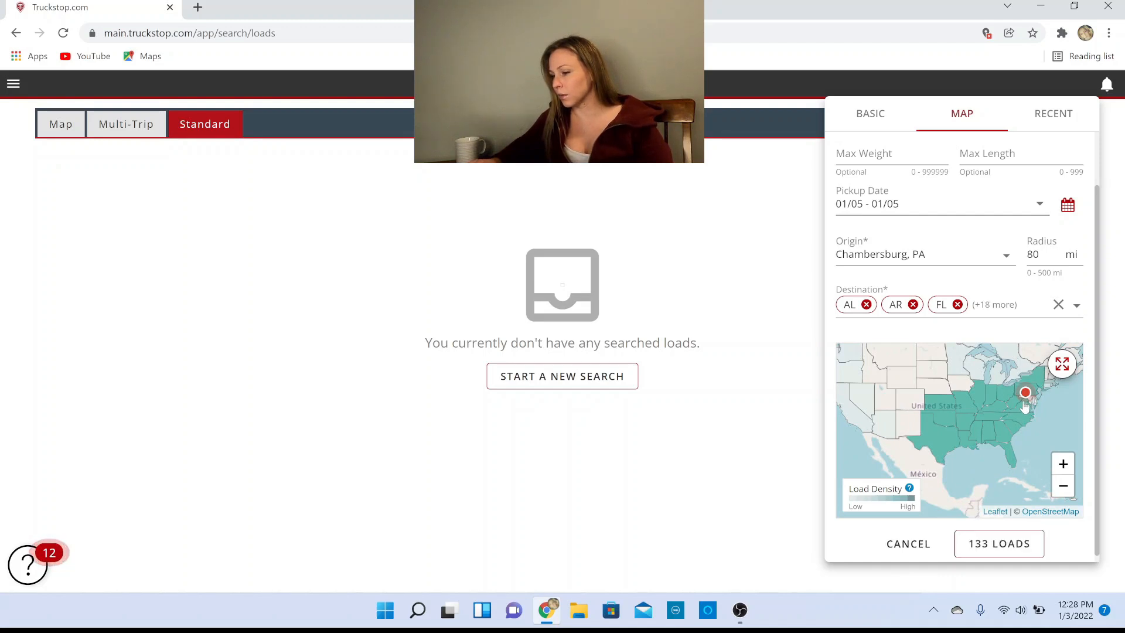
scroll(1024, 406, "up", 1)
left_click(1042, 401)
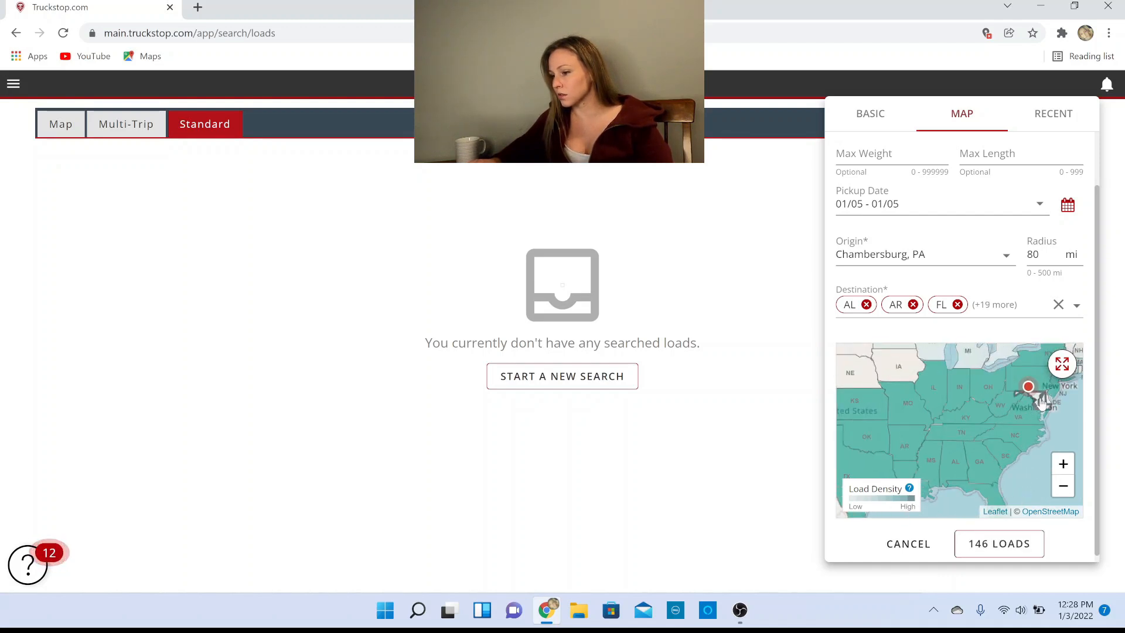
left_click(990, 423)
scroll(990, 423, "up", 1)
scroll(990, 423, "down", 2)
scroll(996, 424, "down", 2)
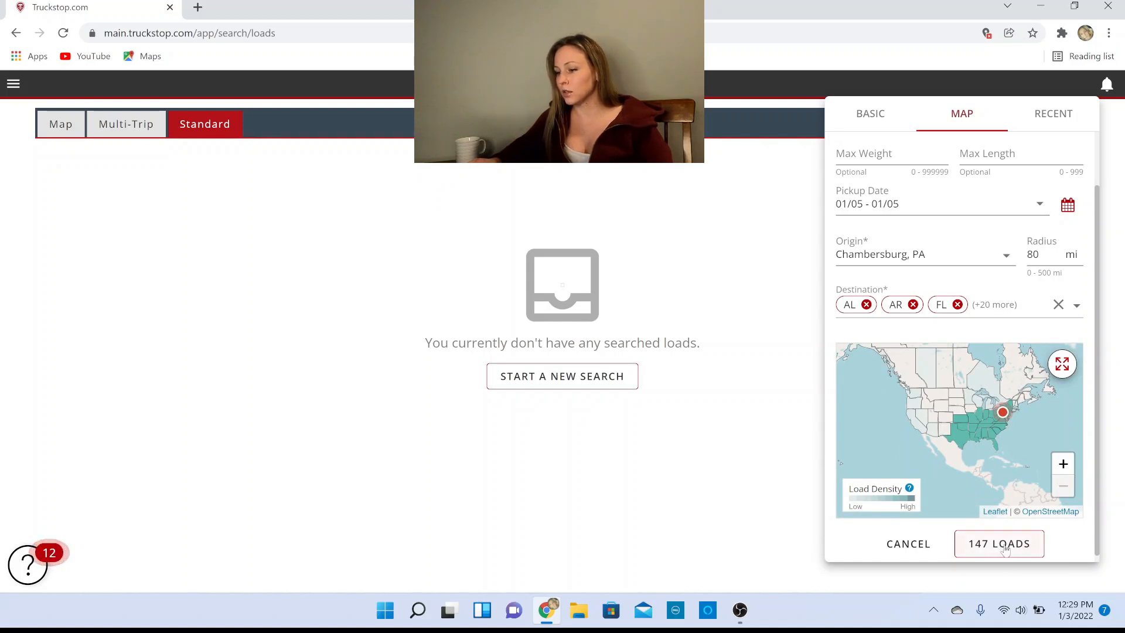
- Run the load search and sort the results by highest rate, highest rate per mile and shortest distance in turn
left_click(990, 546)
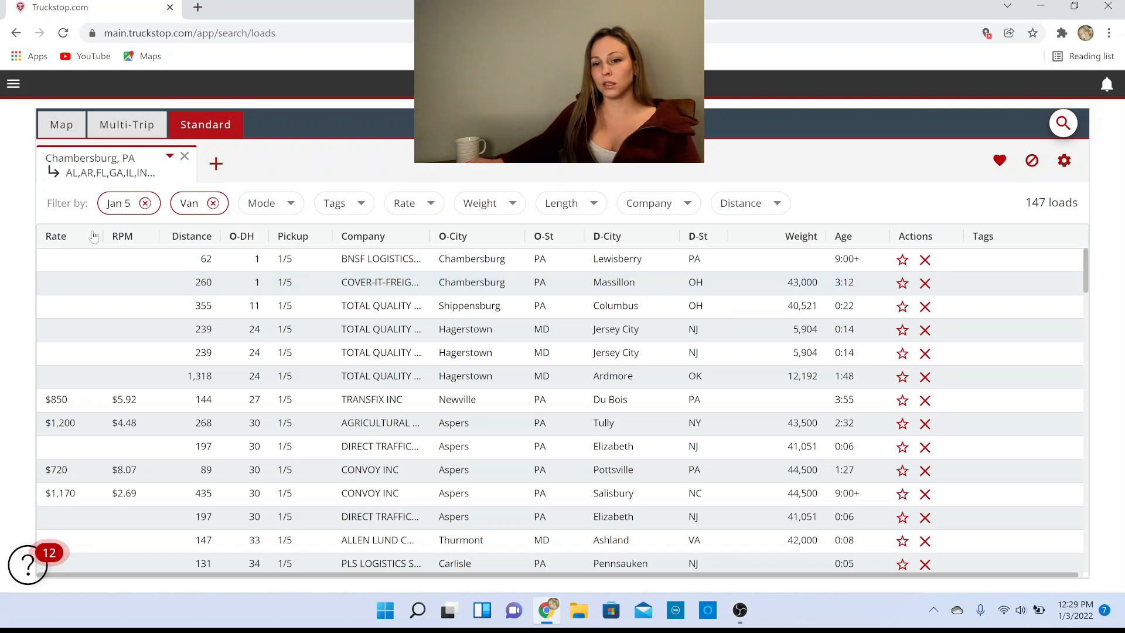
left_click(56, 236)
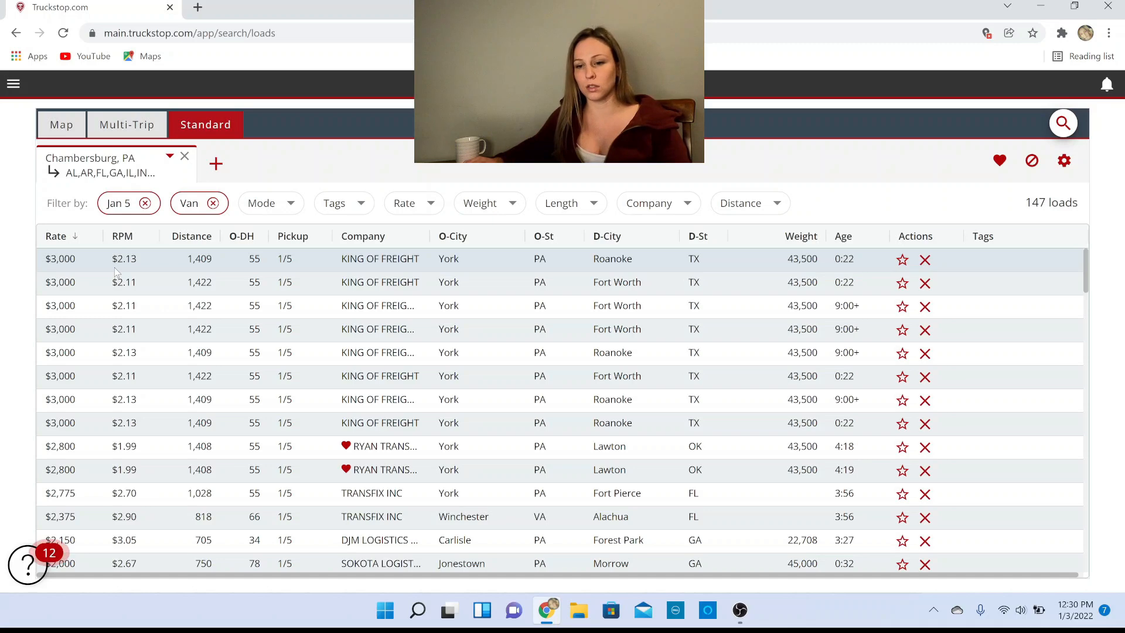
left_click(133, 237)
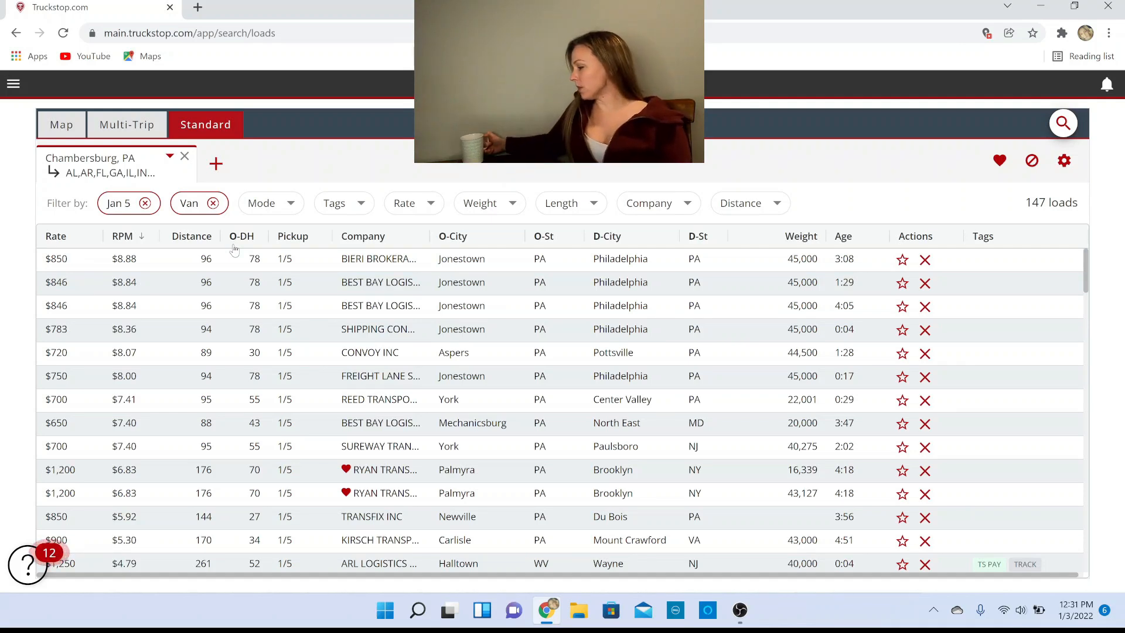
left_click(193, 236)
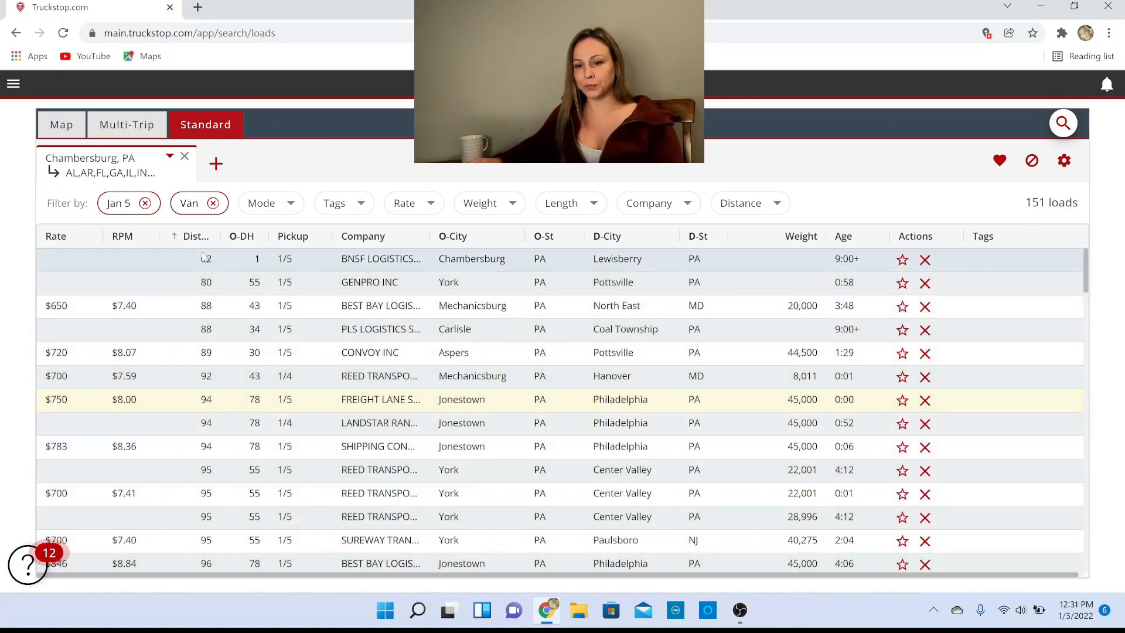
- Sort the loads by shortest origin deadhead and by destination state in reverse alphabetical order, and review the list down to Alabama
left_click(248, 238)
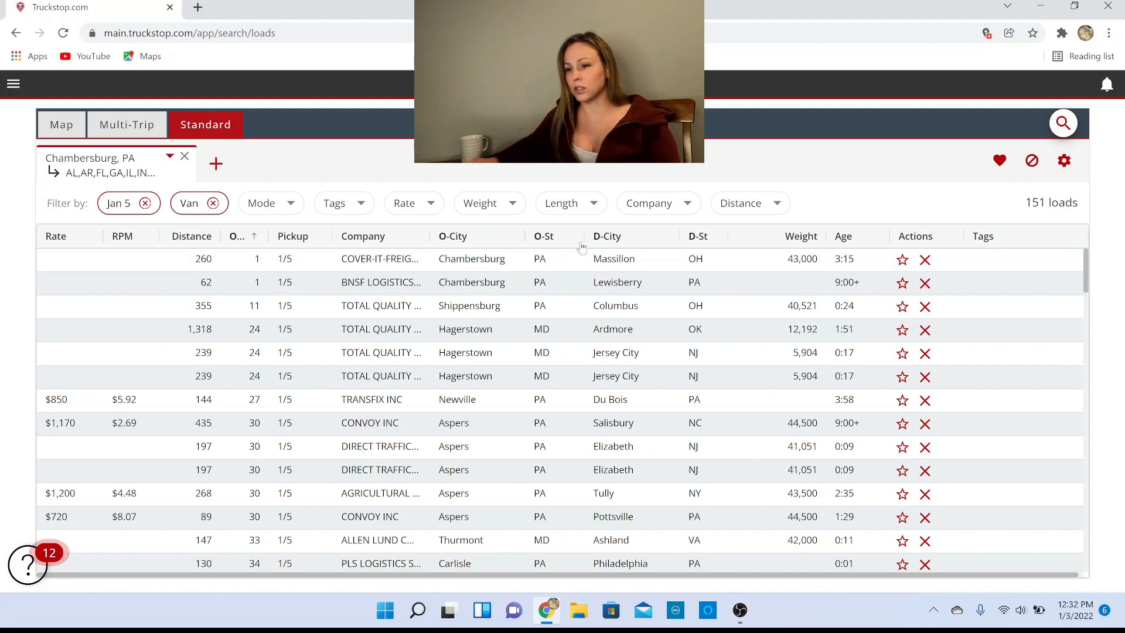
left_click(700, 237)
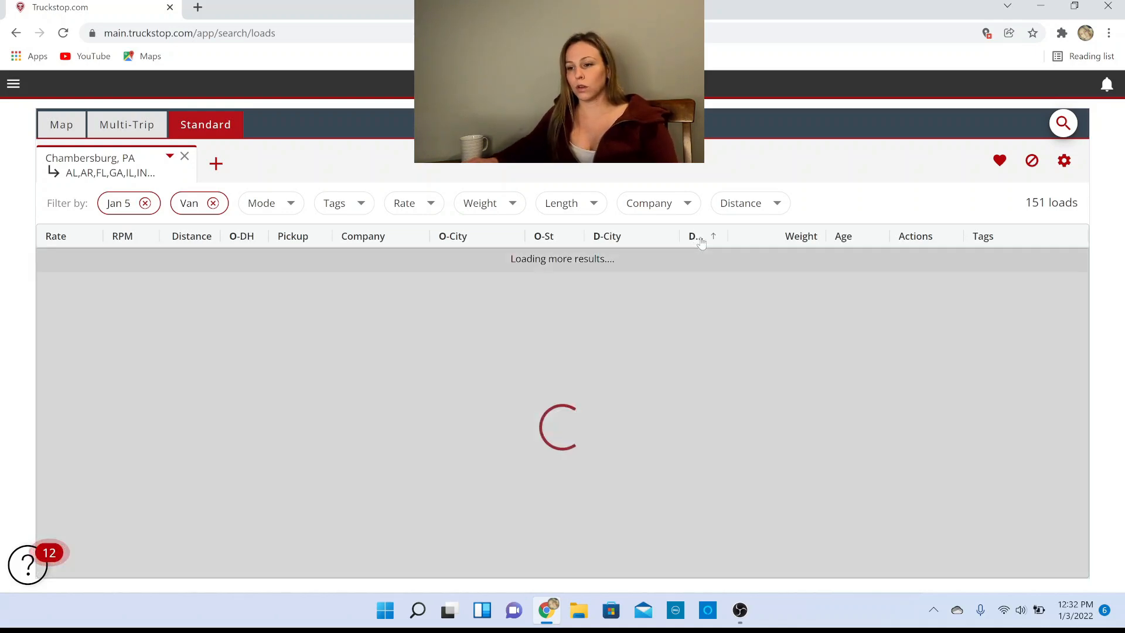
left_click(699, 236)
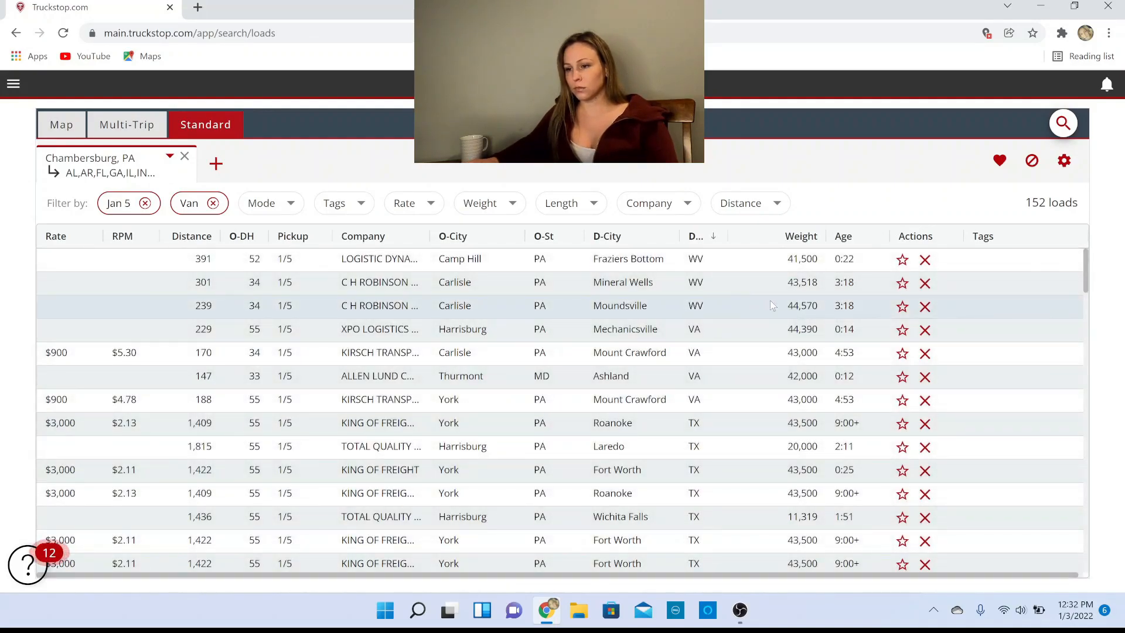
scroll(769, 305, "down", 20)
scroll(778, 323, "down", 20)
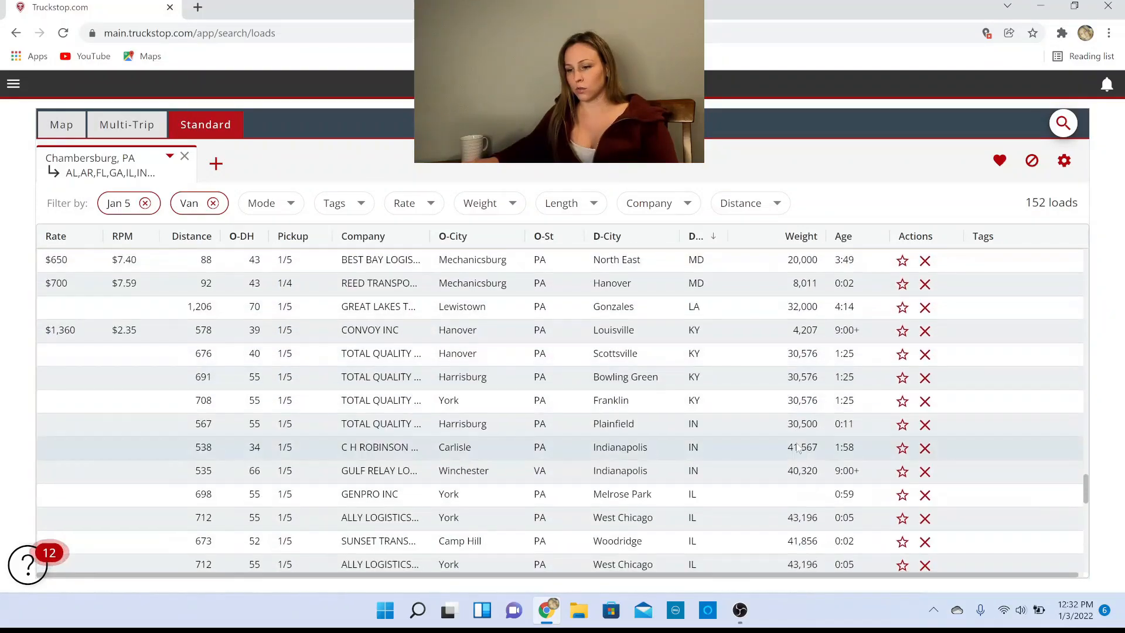
scroll(797, 448, "down", 5)
scroll(801, 445, "down", 5)
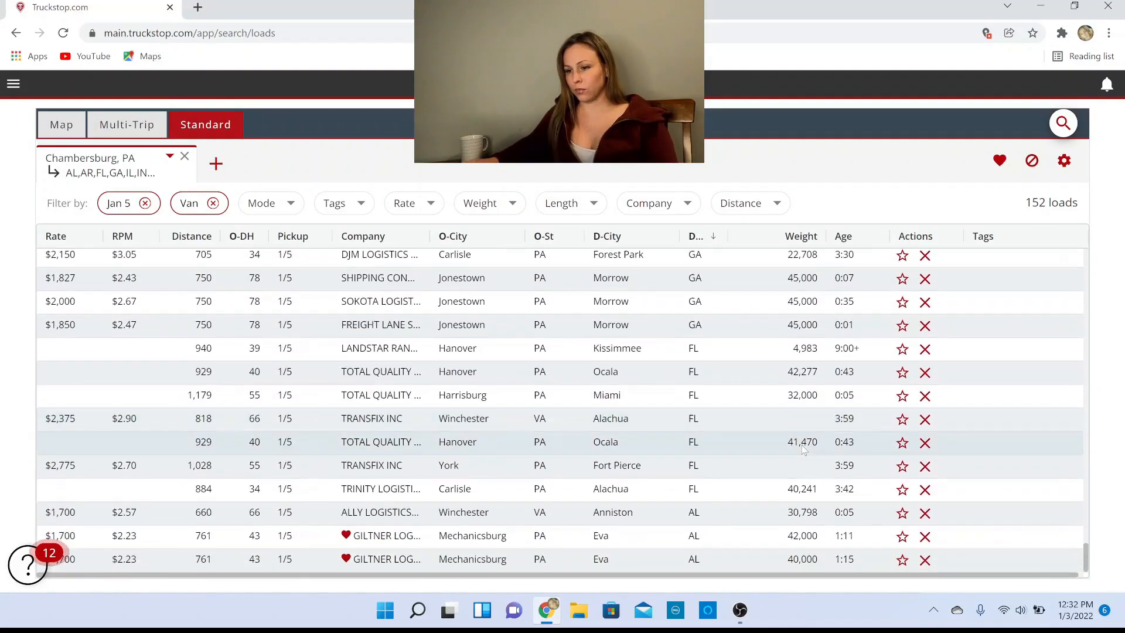
scroll(801, 445, "up", 15)
scroll(803, 450, "up", 4)
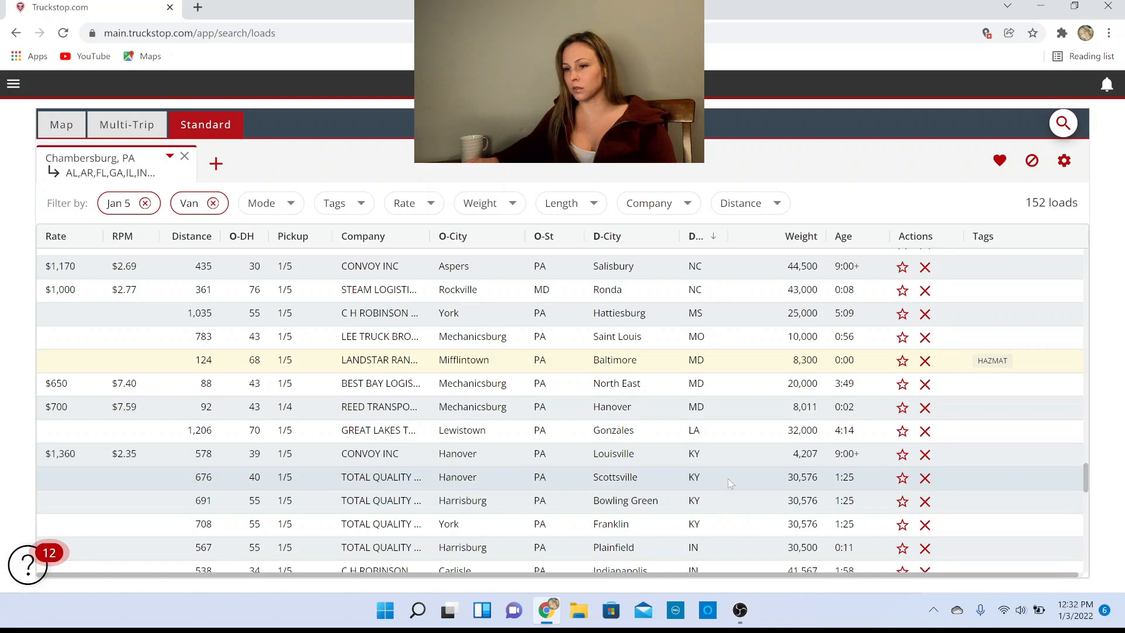
- Sort the loads by heaviest weight and by newest posting, and hide the hazmat load from Mifflintown to Baltimore
left_click(798, 237)
left_click(796, 239)
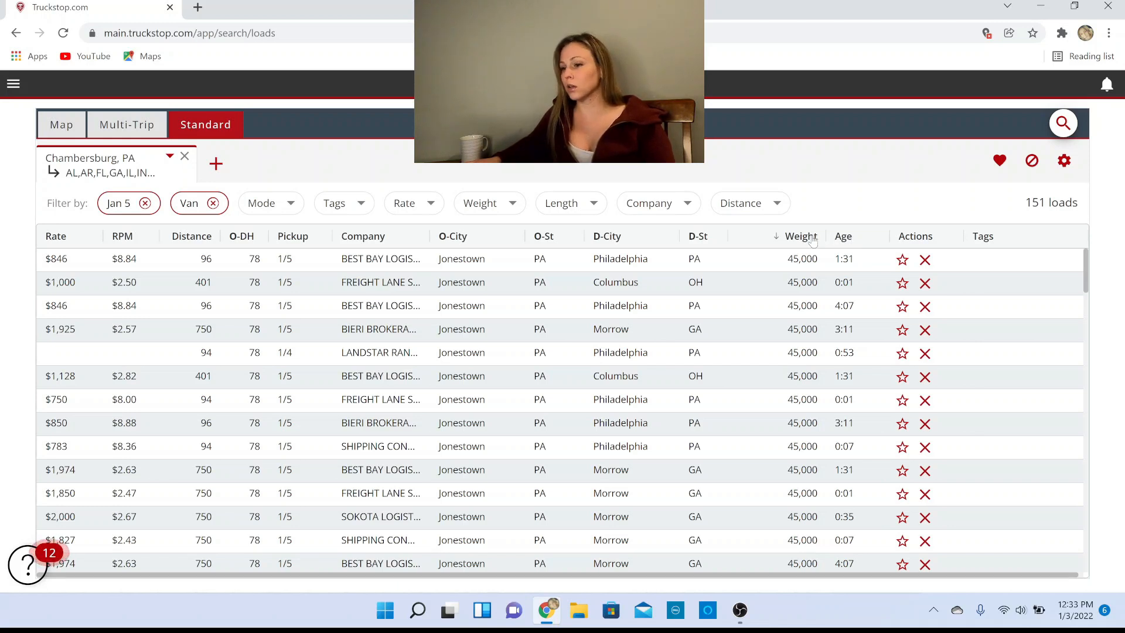
left_click(849, 237)
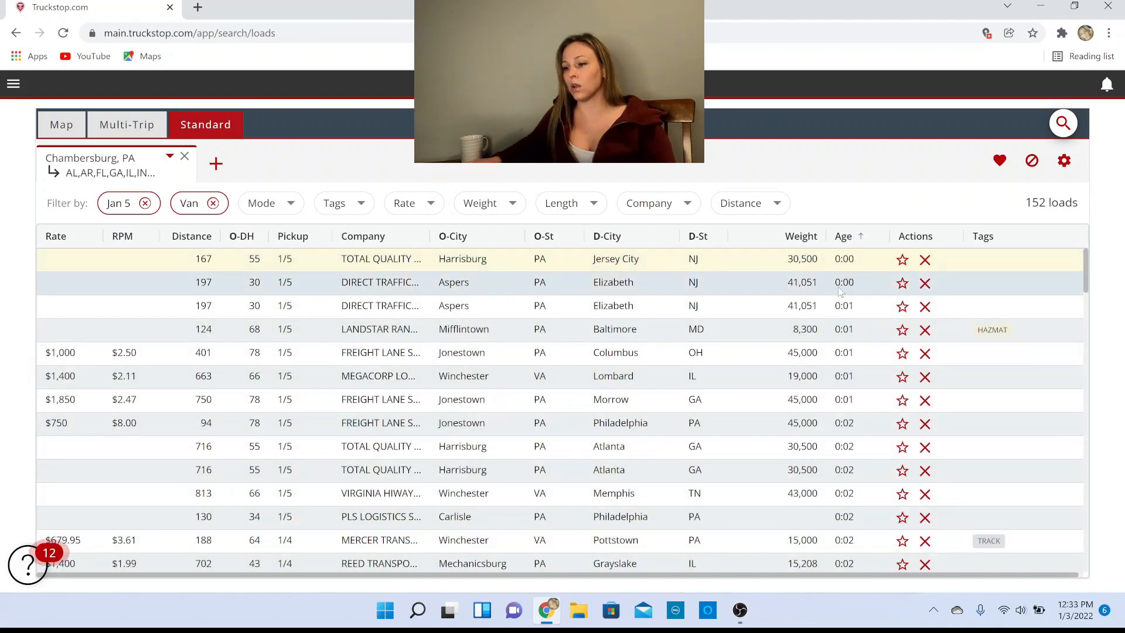
left_click(925, 330)
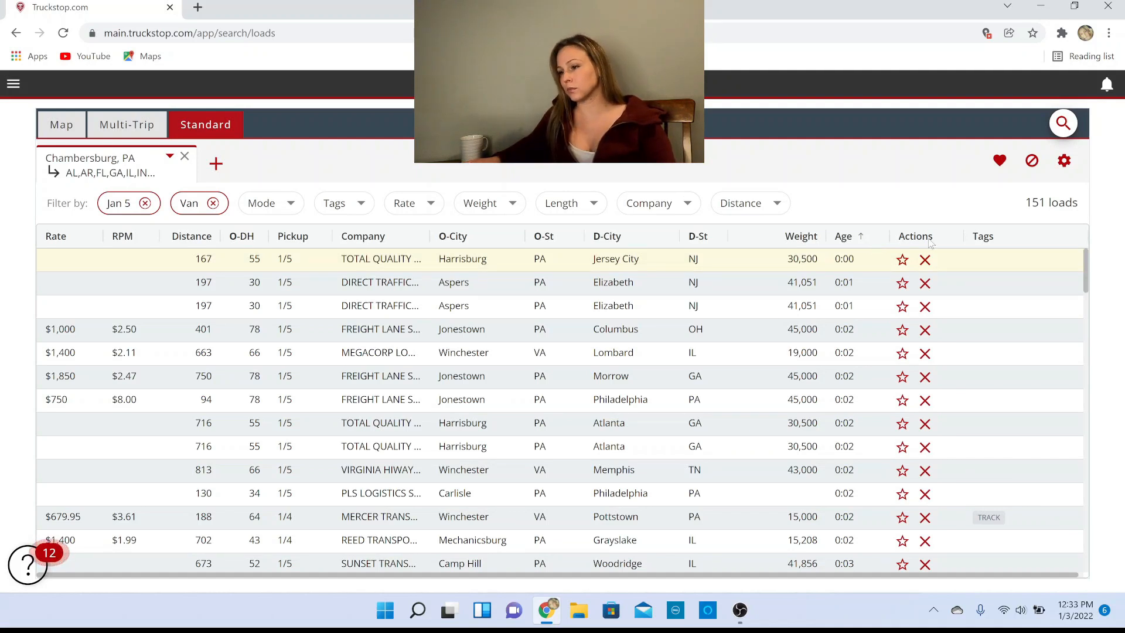
- Add the Harrisburg–Jersey City load, both Aspers–Elizabeth loads and the Jonestown–Columbus load to the compare list, and compare them side by side
left_click(902, 260)
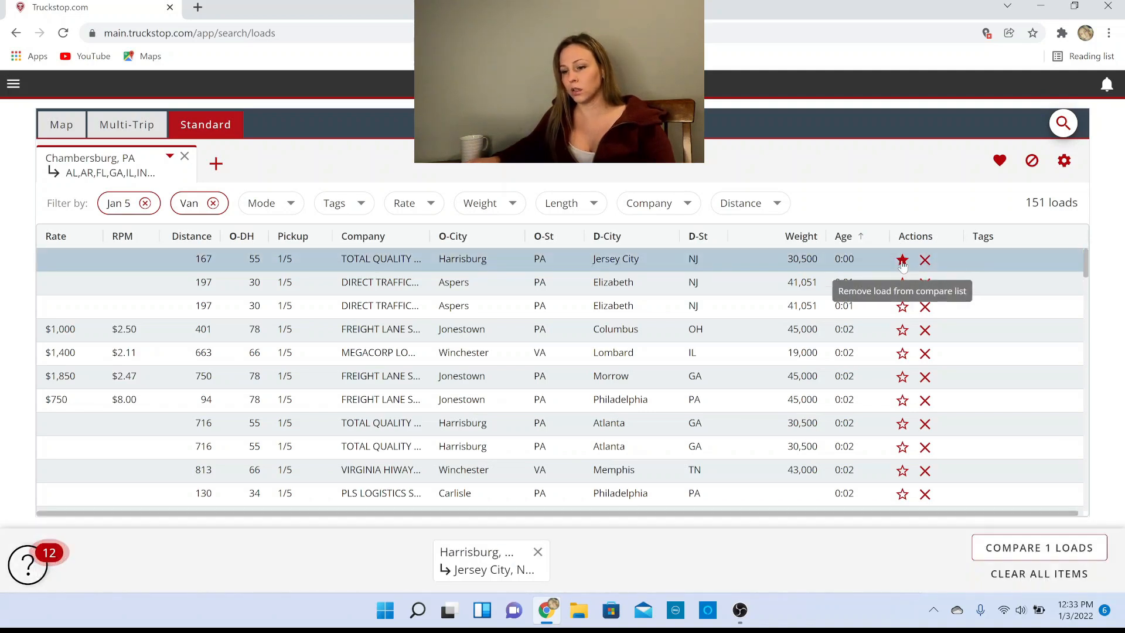
left_click(902, 284)
left_click(902, 307)
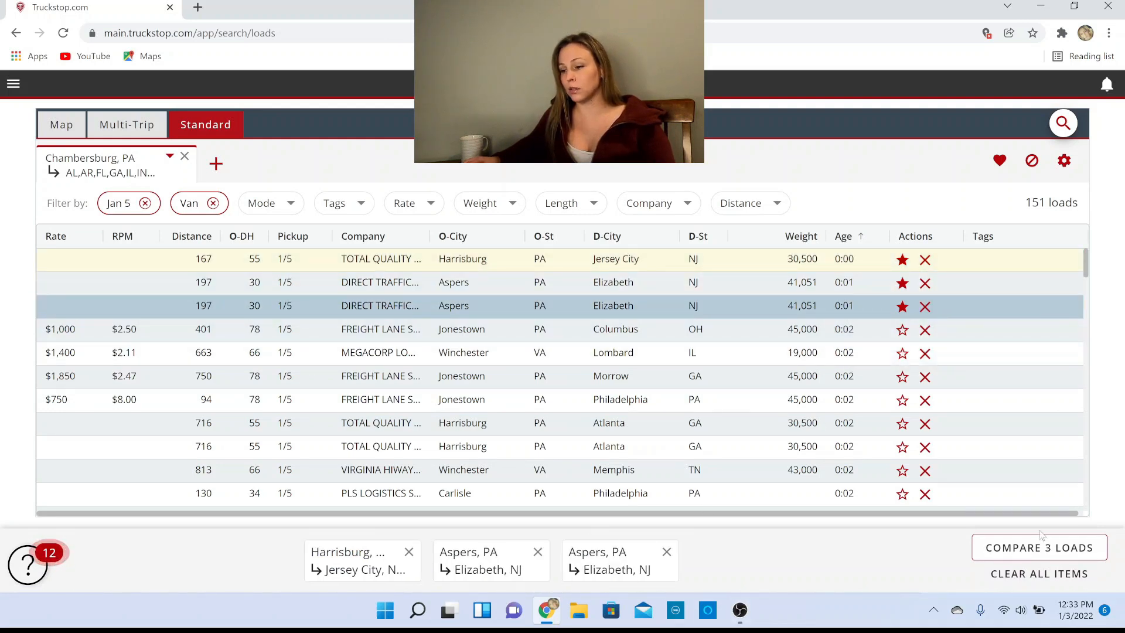
left_click(902, 329)
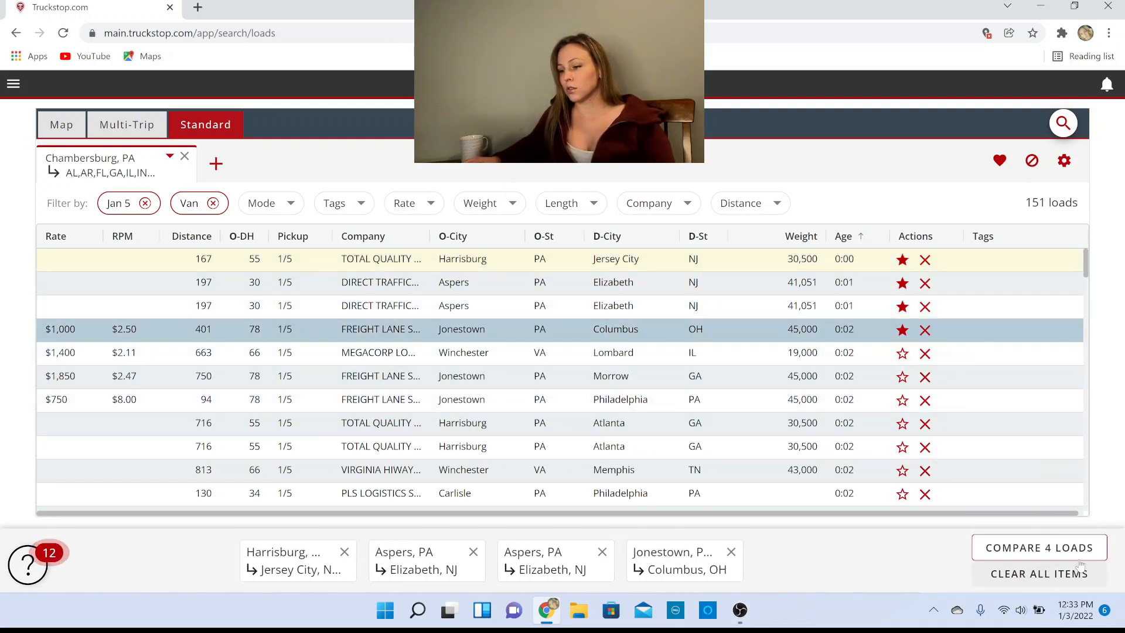
left_click(1059, 548)
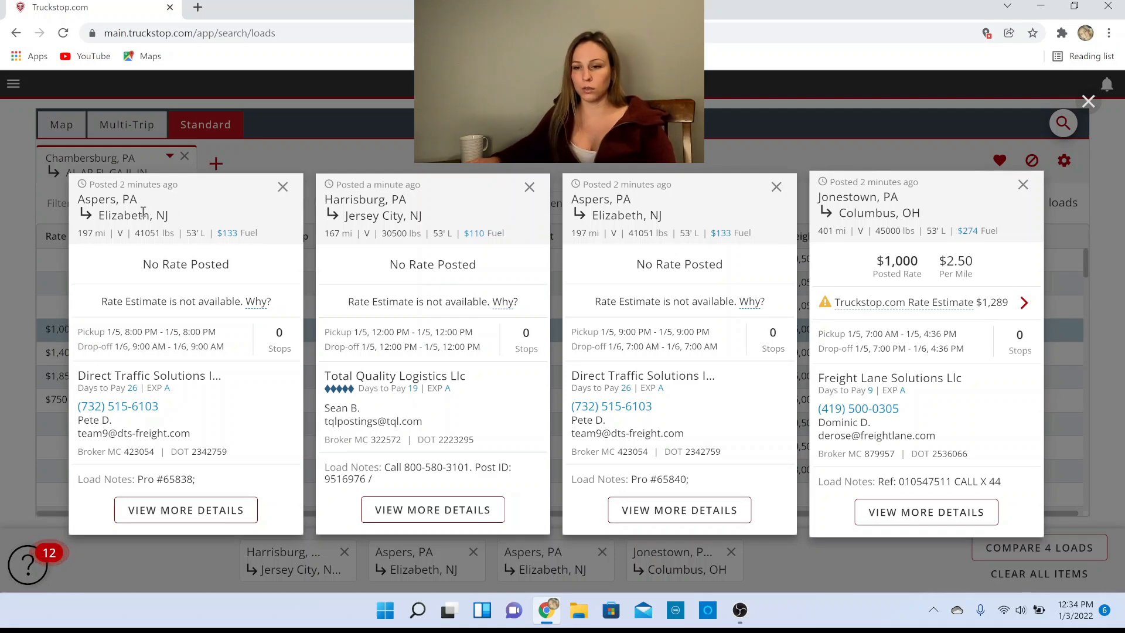
left_click(1088, 102)
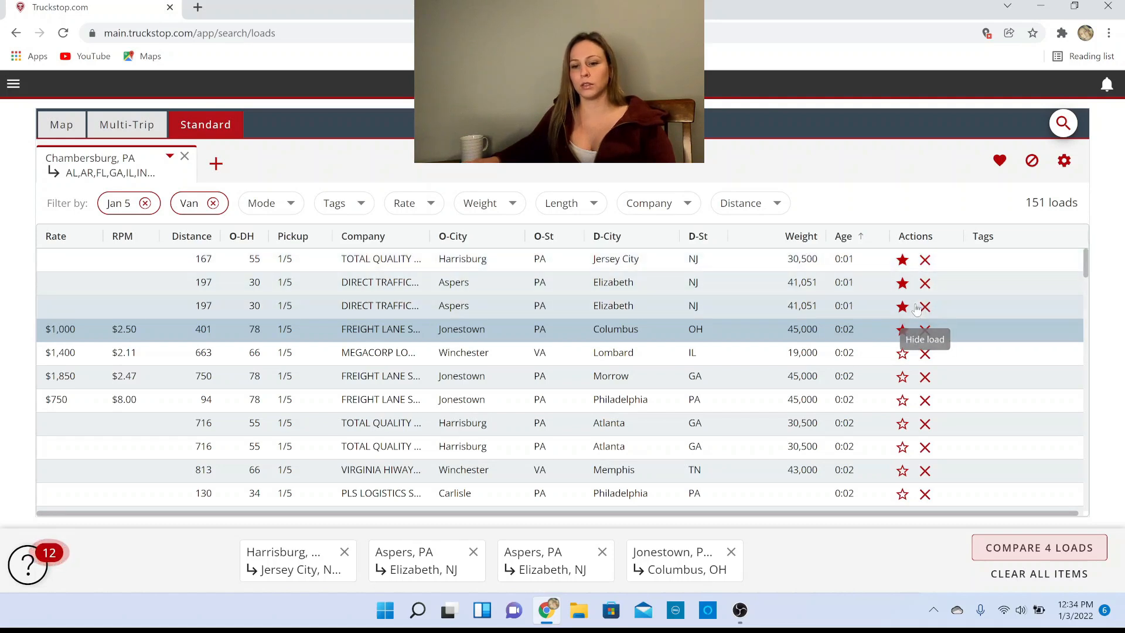
- Hide the $750 Jonestown to Philadelphia load and the hazmat load from Carlisle to Lithia Springs
left_click(925, 402)
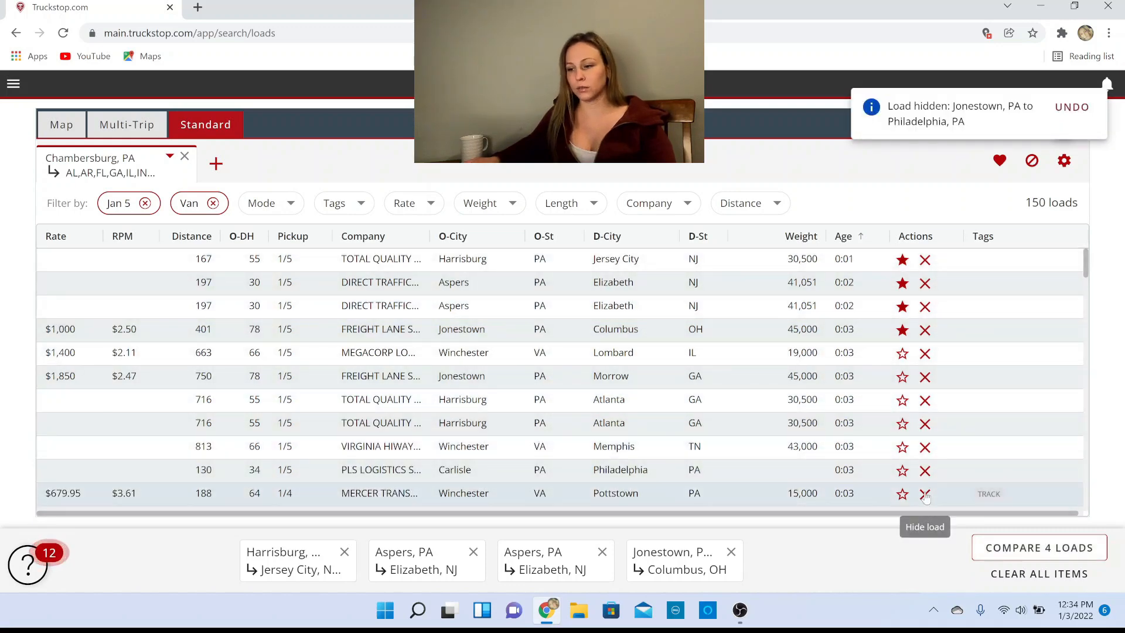
scroll(924, 494, "down", 1)
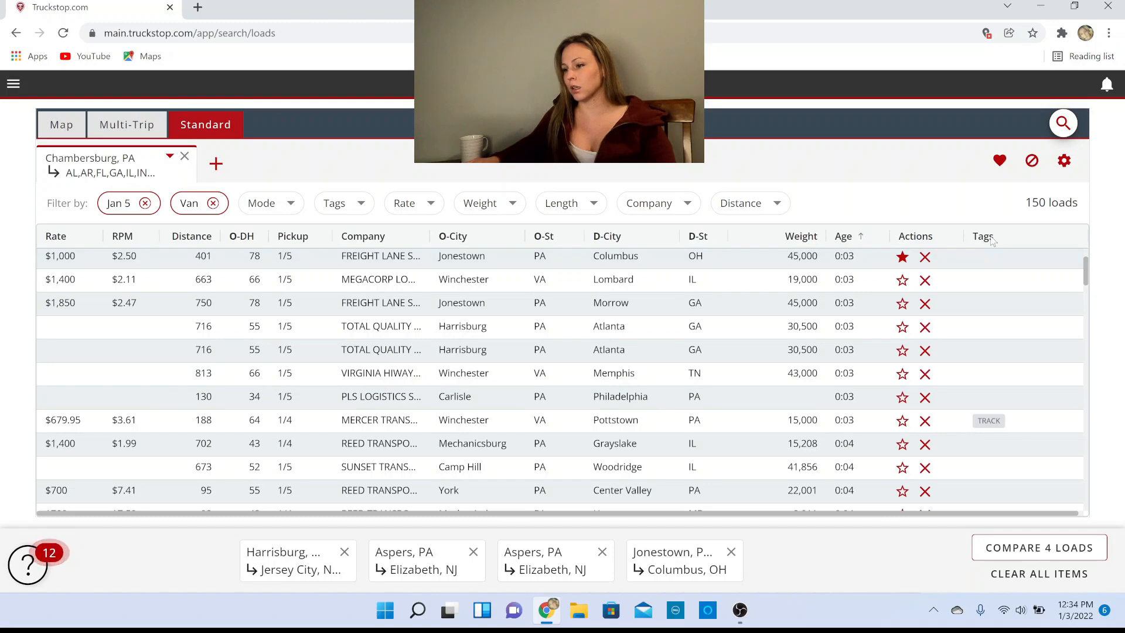
scroll(997, 404, "down", 2)
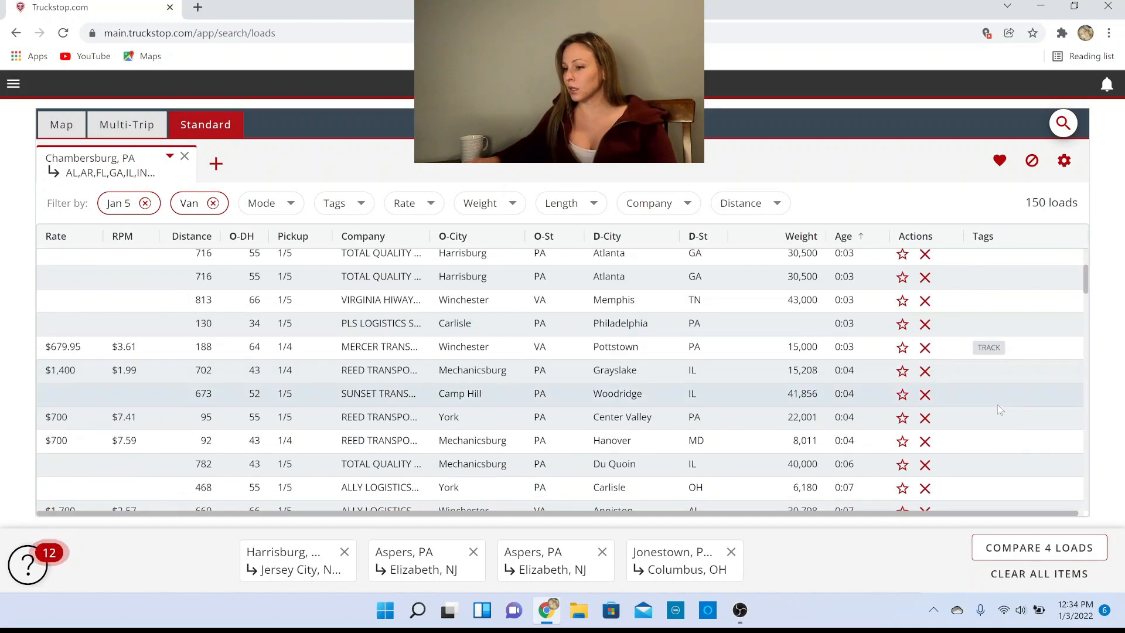
scroll(1004, 399, "down", 7)
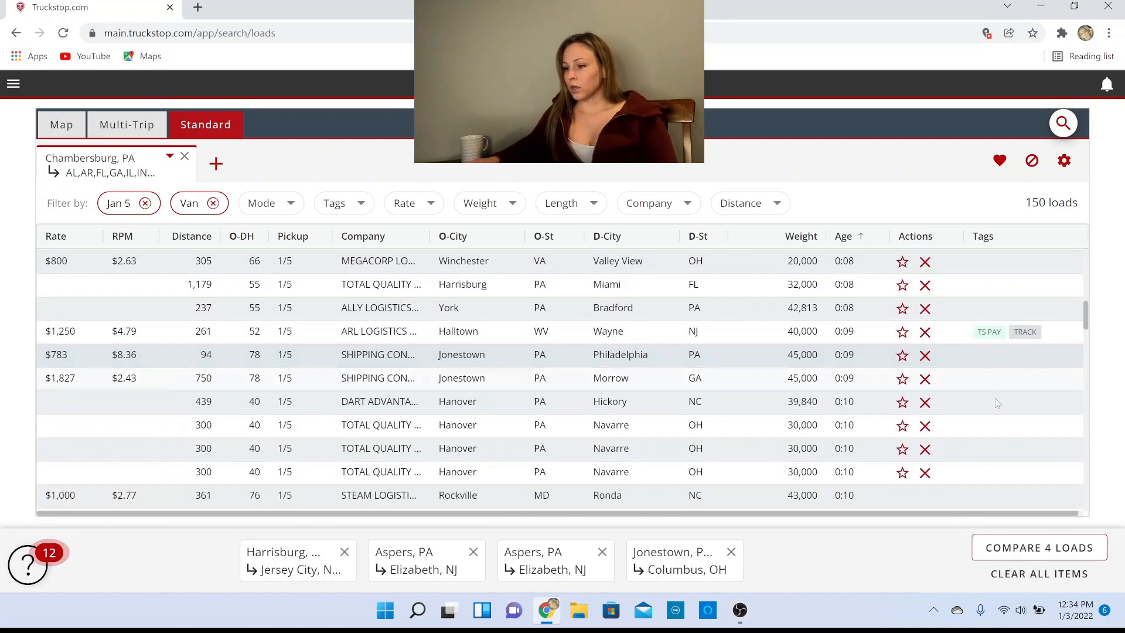
scroll(994, 399, "down", 8)
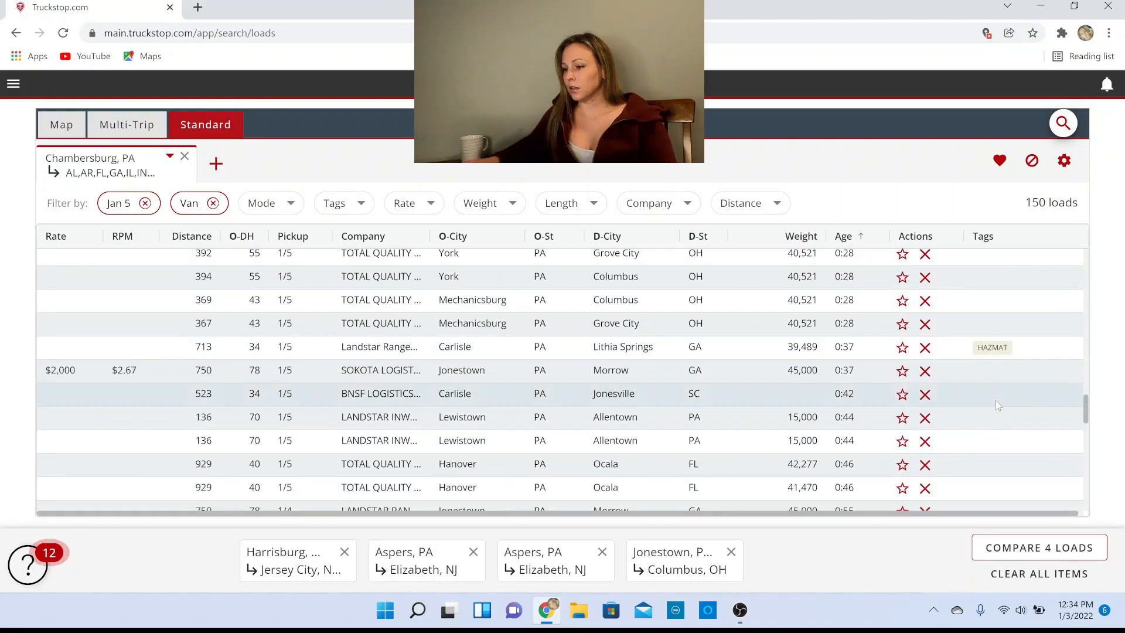
left_click(925, 350)
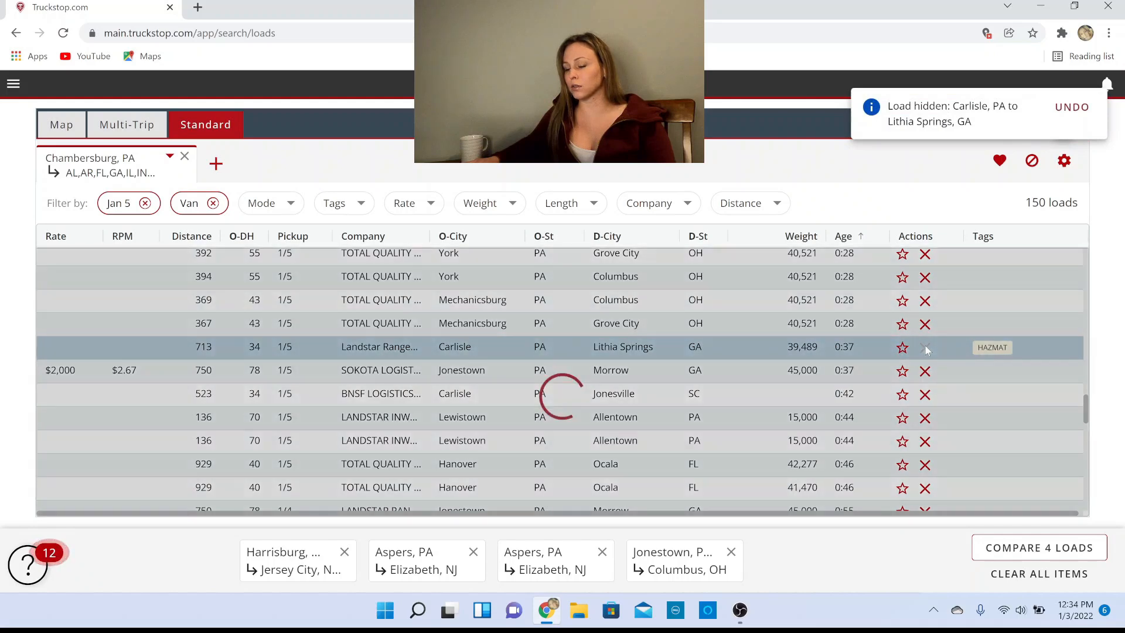
- Review the tags of the remaining loads, and examine the Harrisburg to Jersey City load's fuel cost, schedule and broker information
scroll(935, 352, "down", 1)
scroll(936, 352, "down", 10)
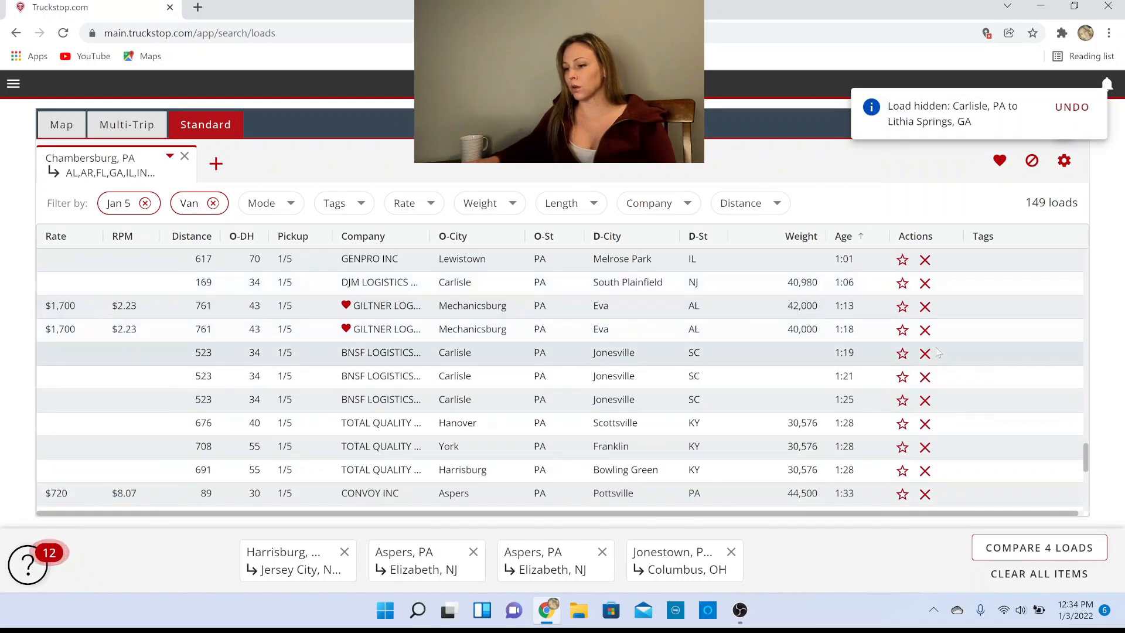
scroll(936, 355, "down", 2)
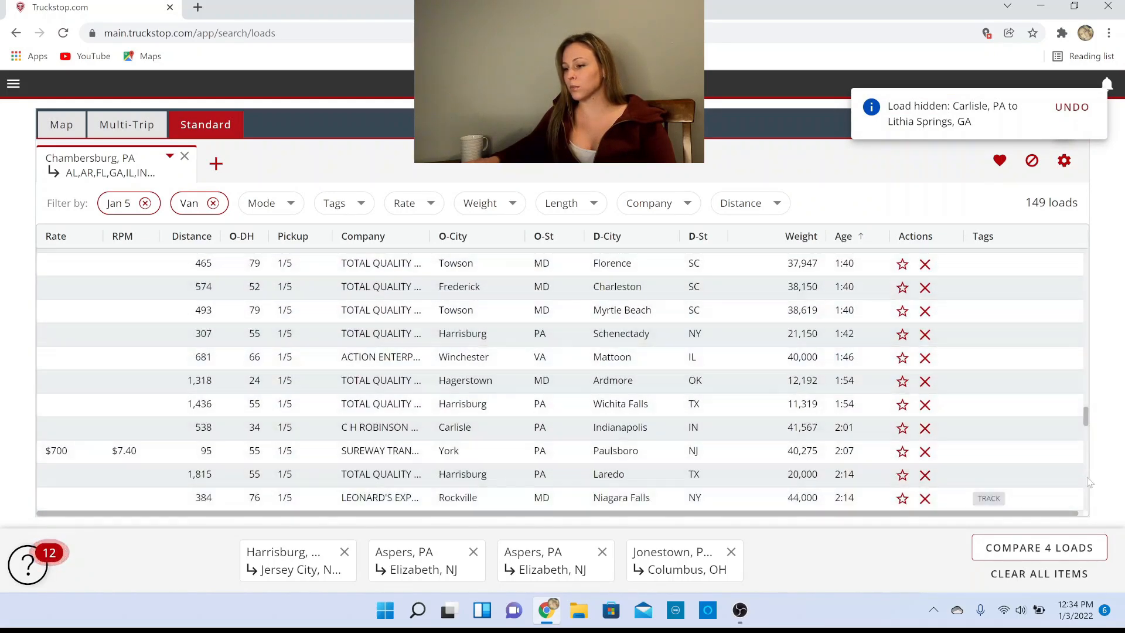
left_click_drag(1085, 418, 1087, 471)
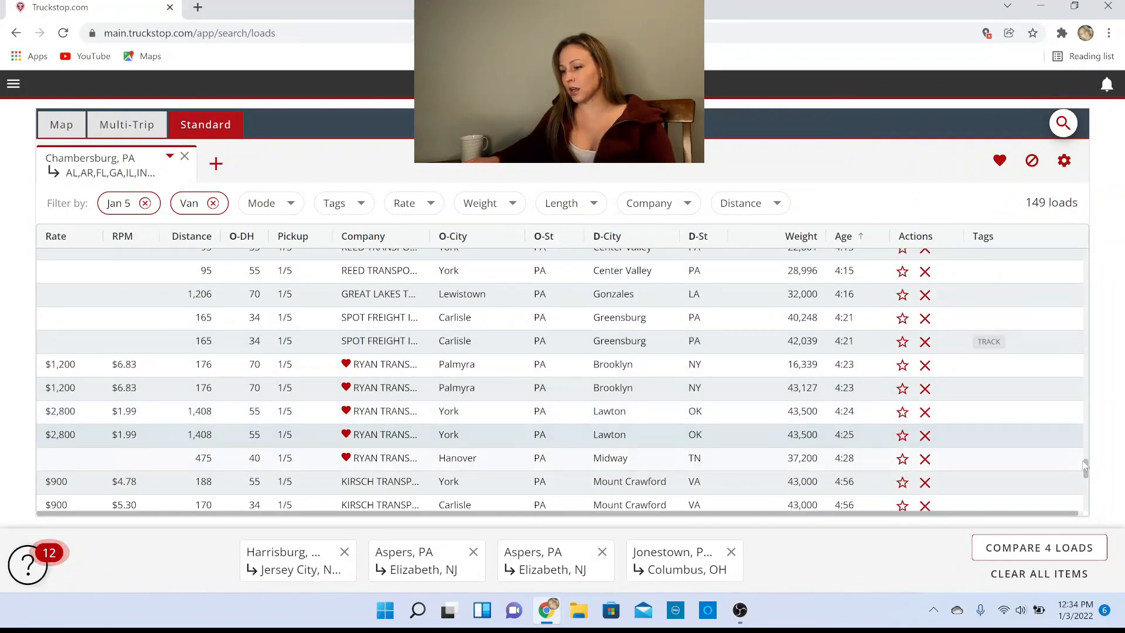
left_click_drag(1086, 466, 1083, 251)
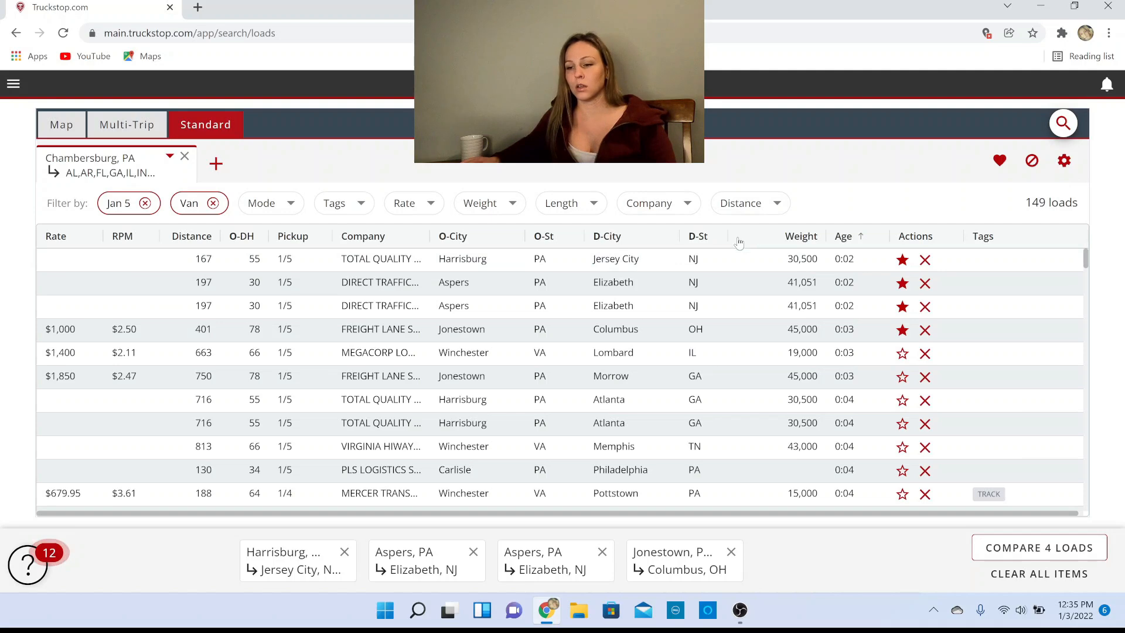
left_click(401, 264)
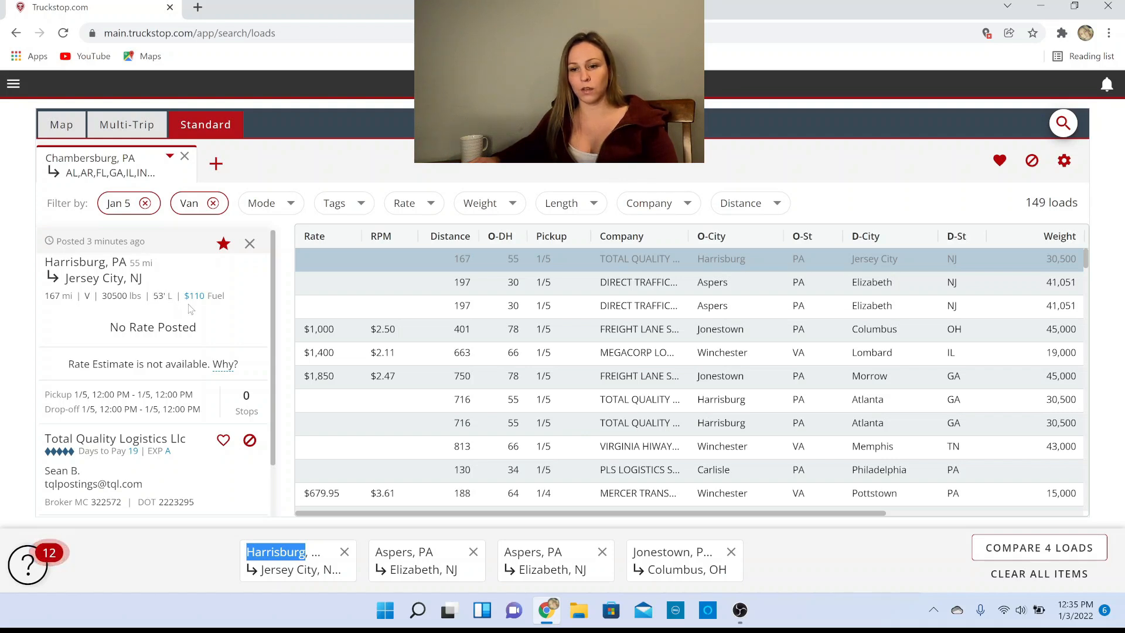
scroll(237, 287, "down", 2)
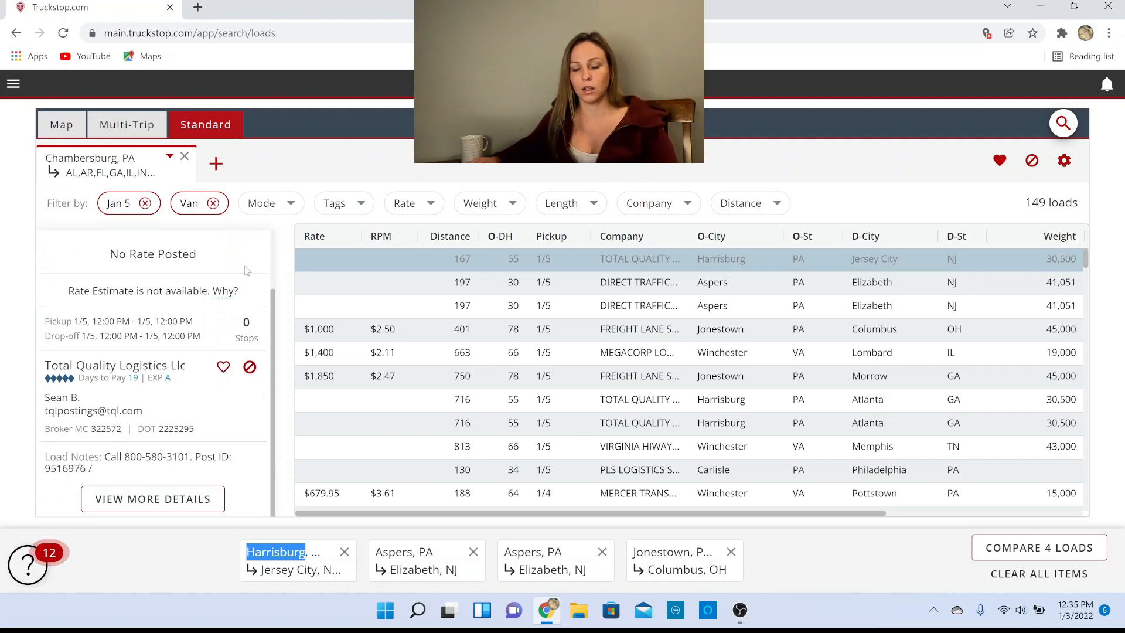
scroll(244, 274, "up", 2)
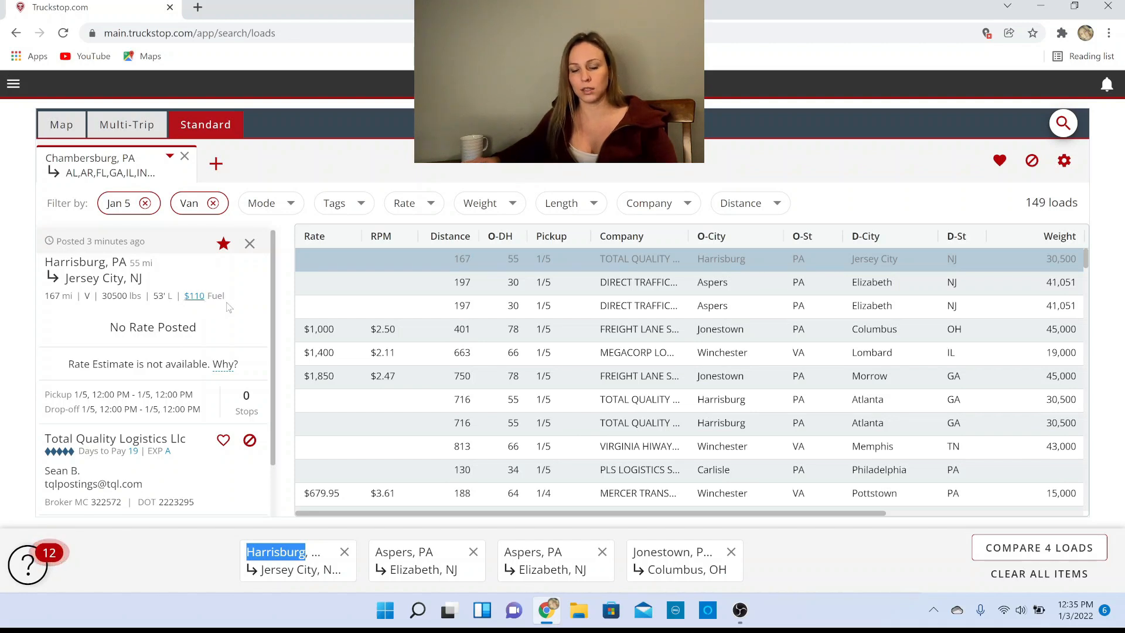
scroll(237, 307, "down", 1)
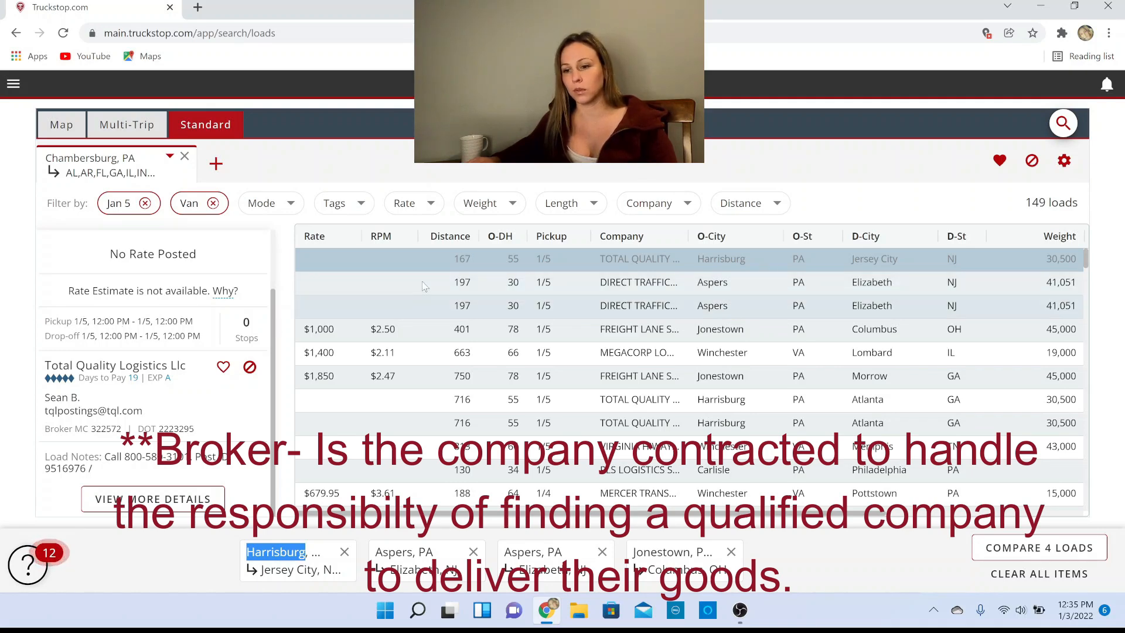
- Review the load summary of the first Aspers to Elizabeth load, and hide that load from the results
left_click(437, 281)
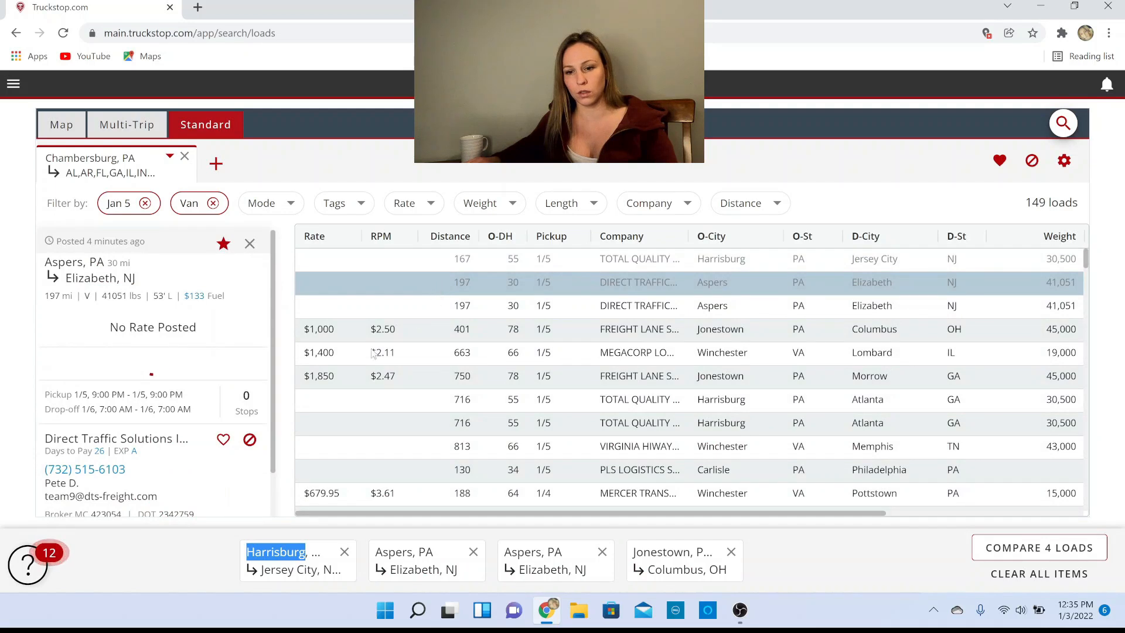
scroll(193, 372, "down", 1)
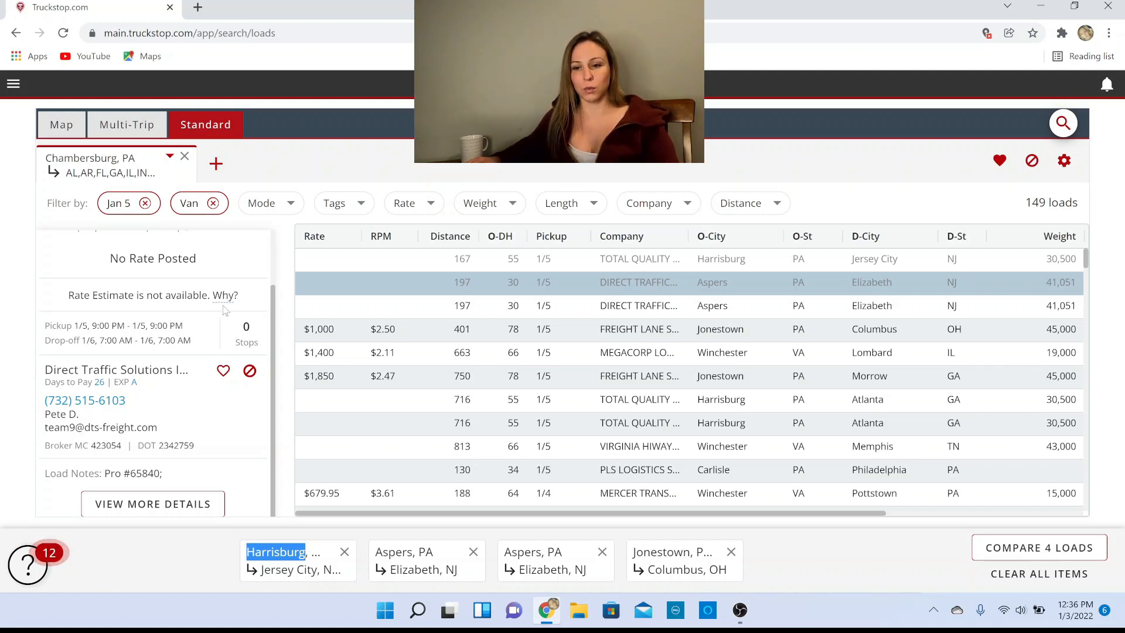
scroll(170, 351, "up", 2)
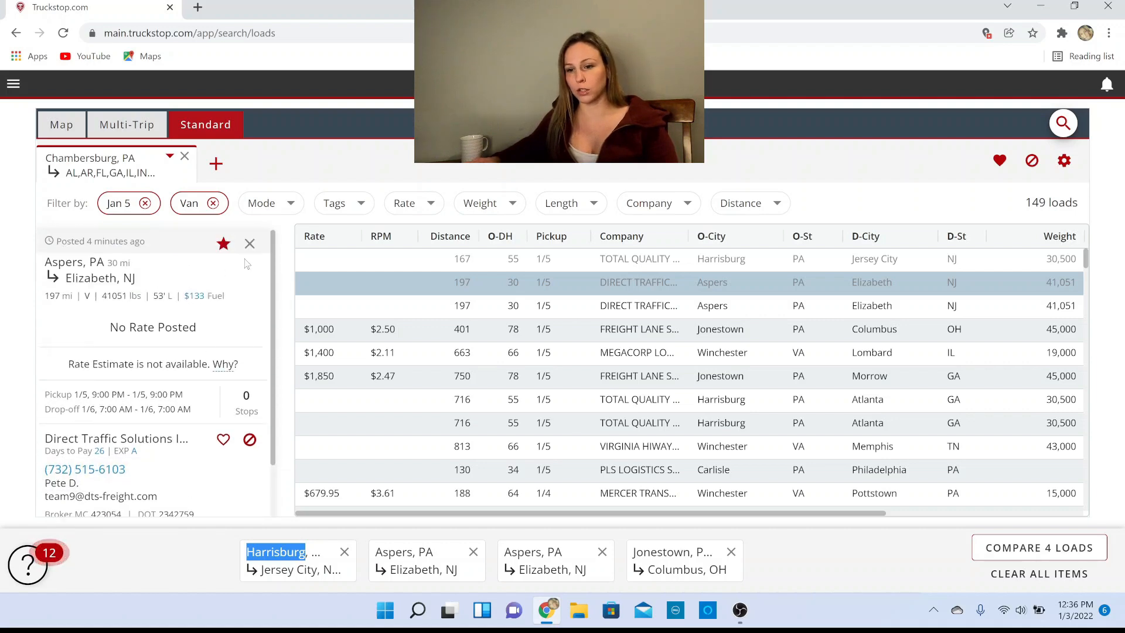
left_click(249, 243)
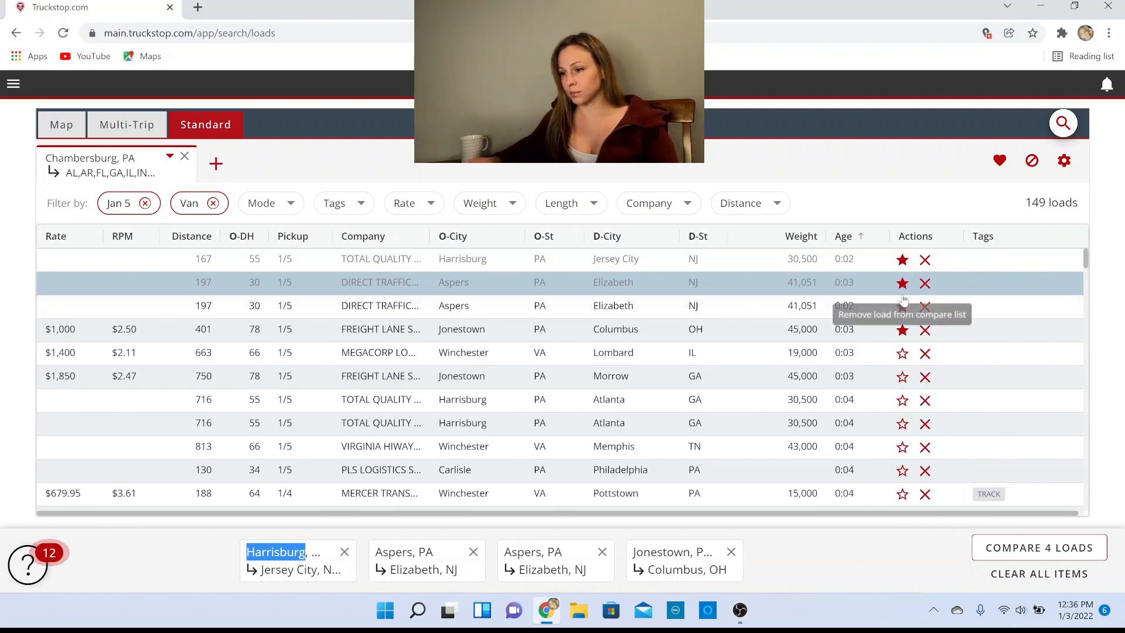
left_click(926, 283)
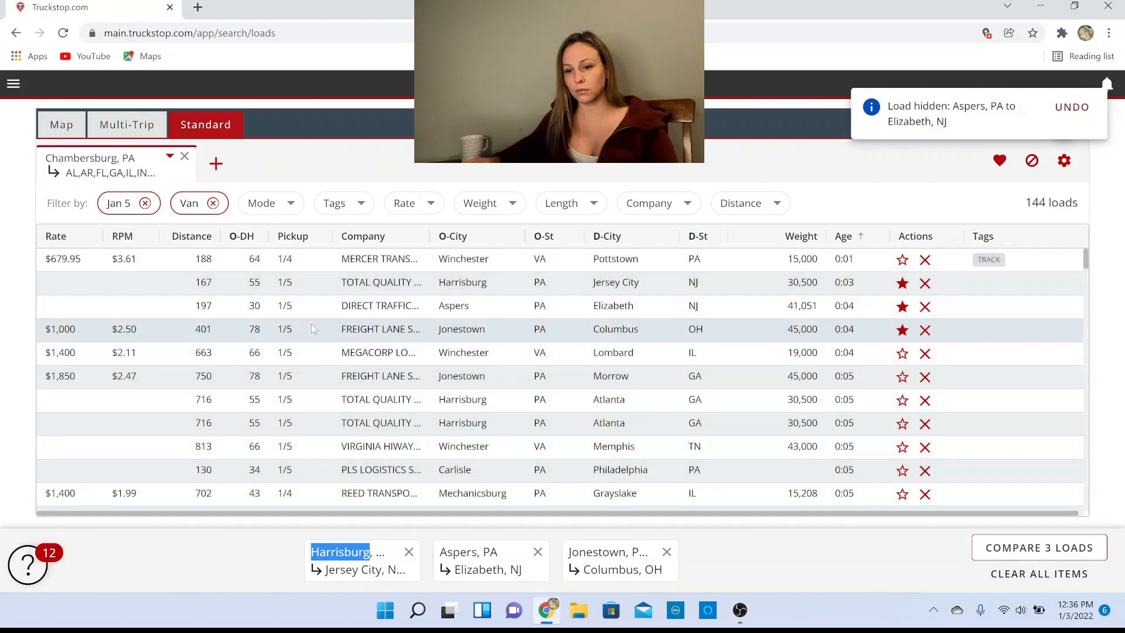
- Review the $1,000 Jonestown to Columbus load summary, and mark its broker Freight Lane Solutions as a favorite company
left_click(311, 327)
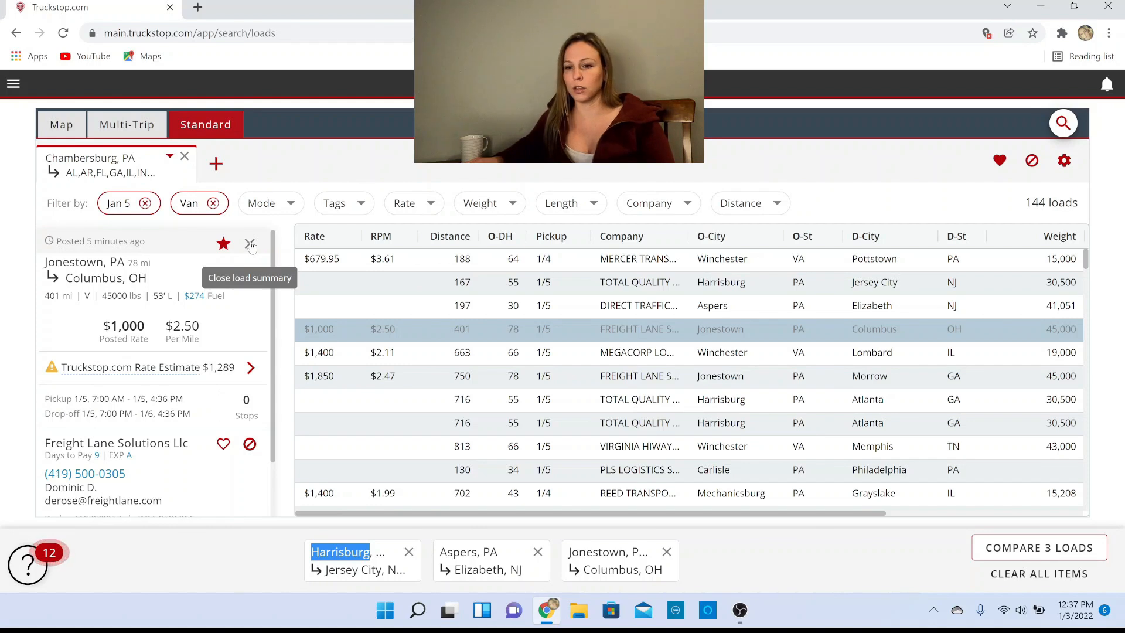
scroll(193, 416, "down", 1)
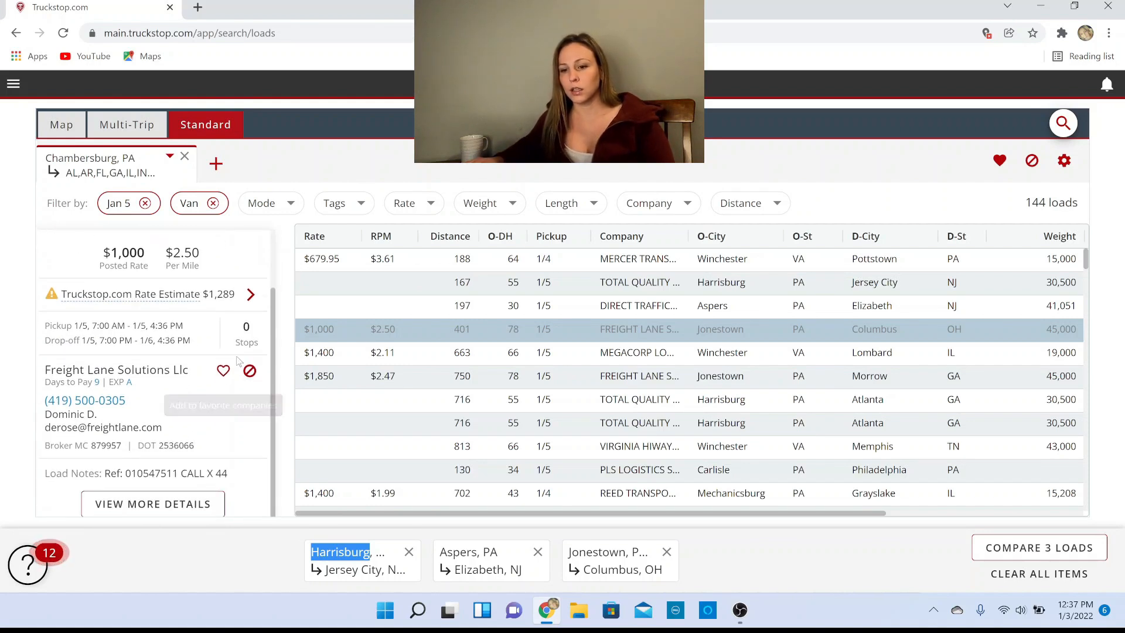
scroll(238, 362, "down", 1)
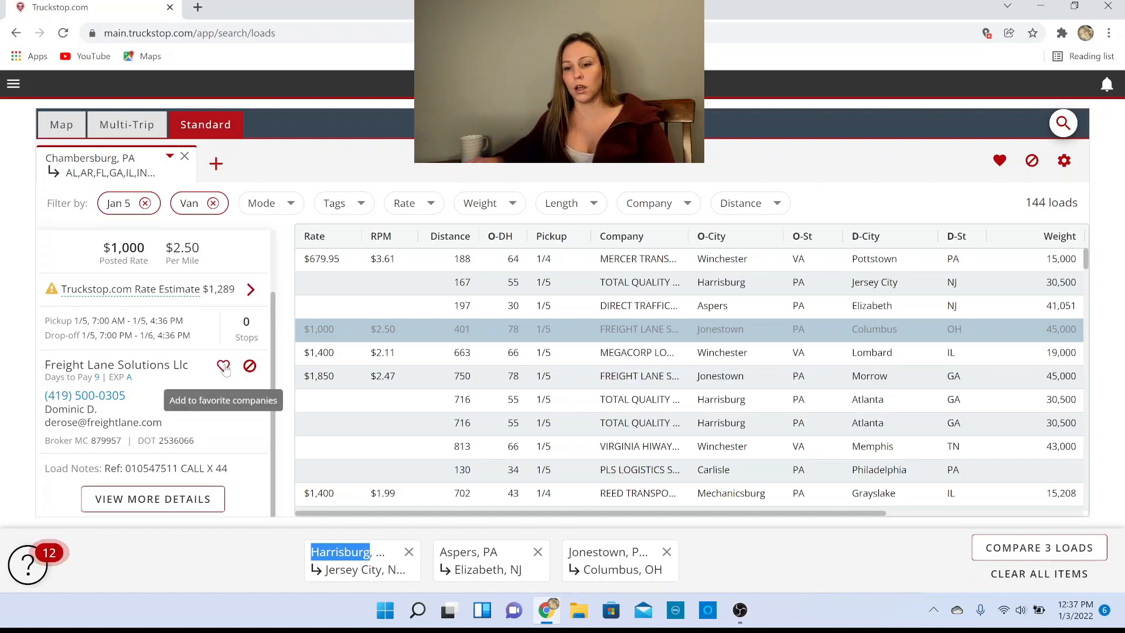
left_click(224, 366)
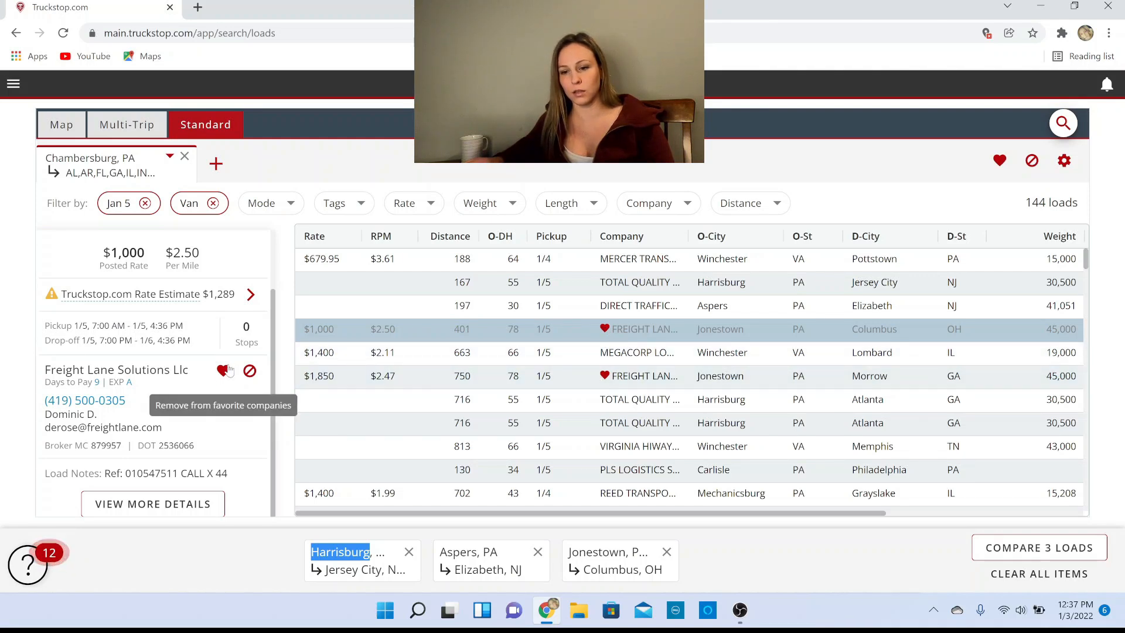
- Add the brokers Megacorp Logistics (Winchester to Lombard load) and PLS Logistics Services (Carlisle to Philadelphia load) to the favorite companies, and close the load summary
left_click(524, 353)
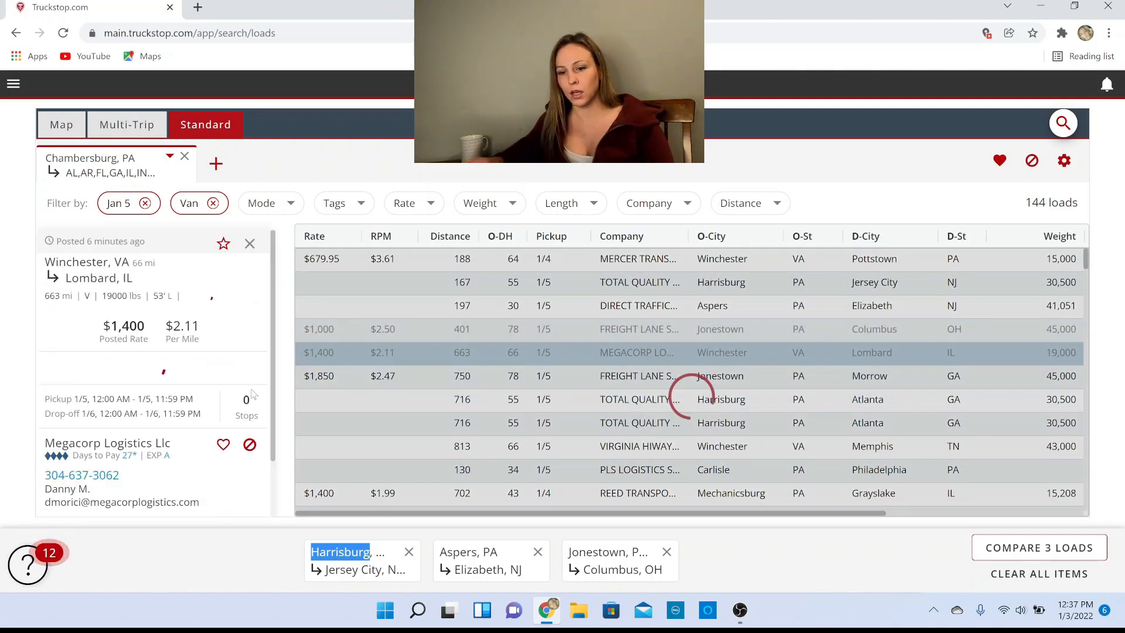
left_click(223, 444)
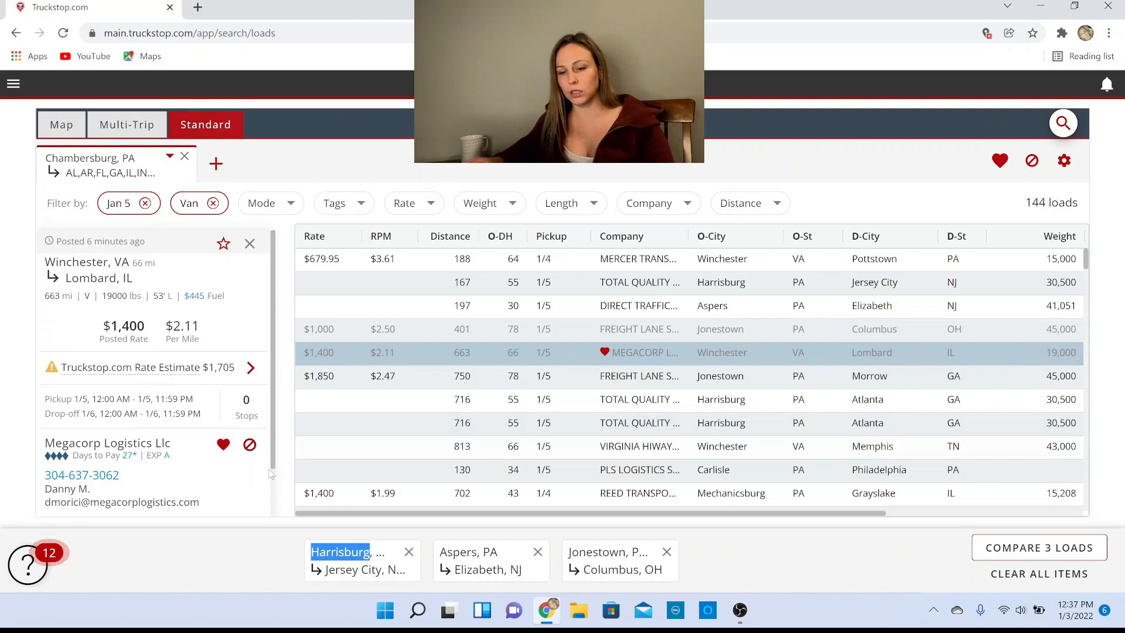
left_click(621, 471)
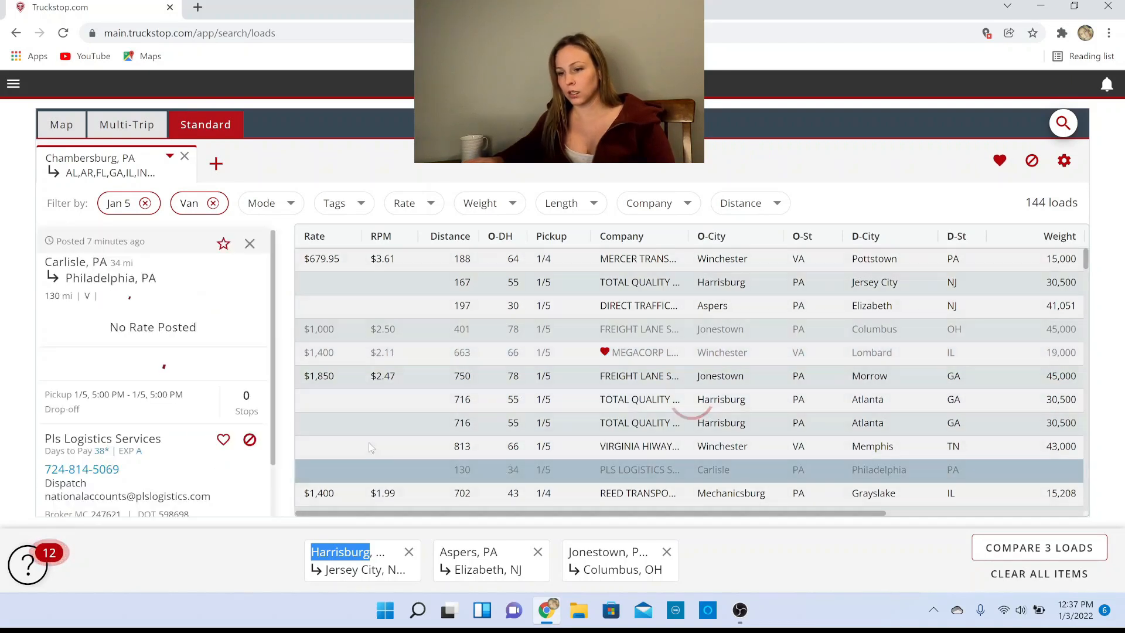
left_click(223, 439)
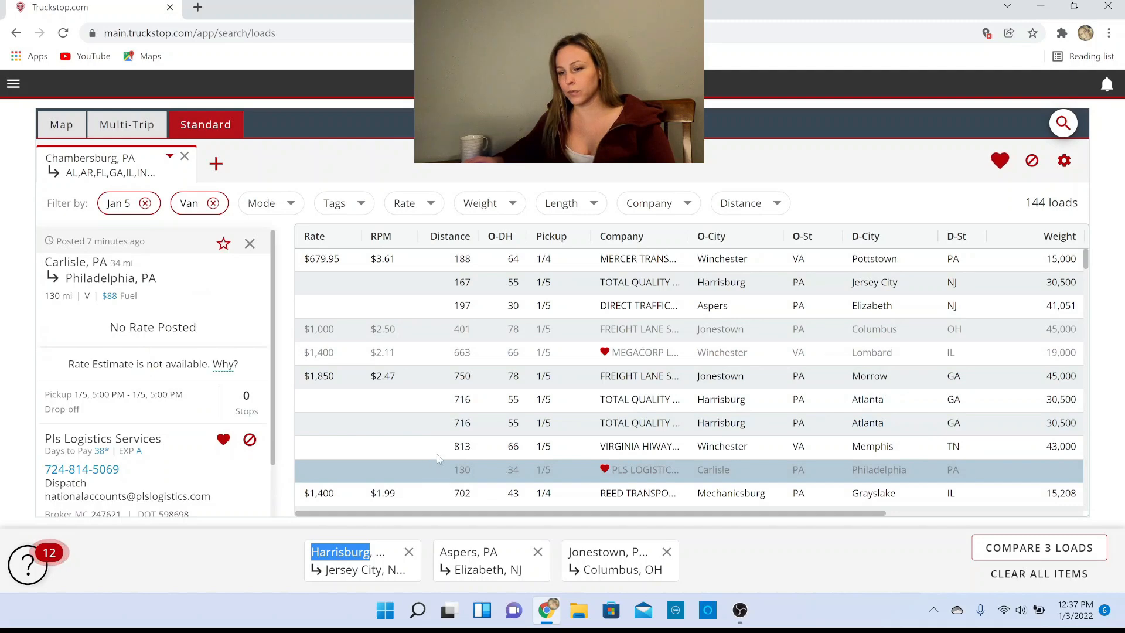
left_click(250, 243)
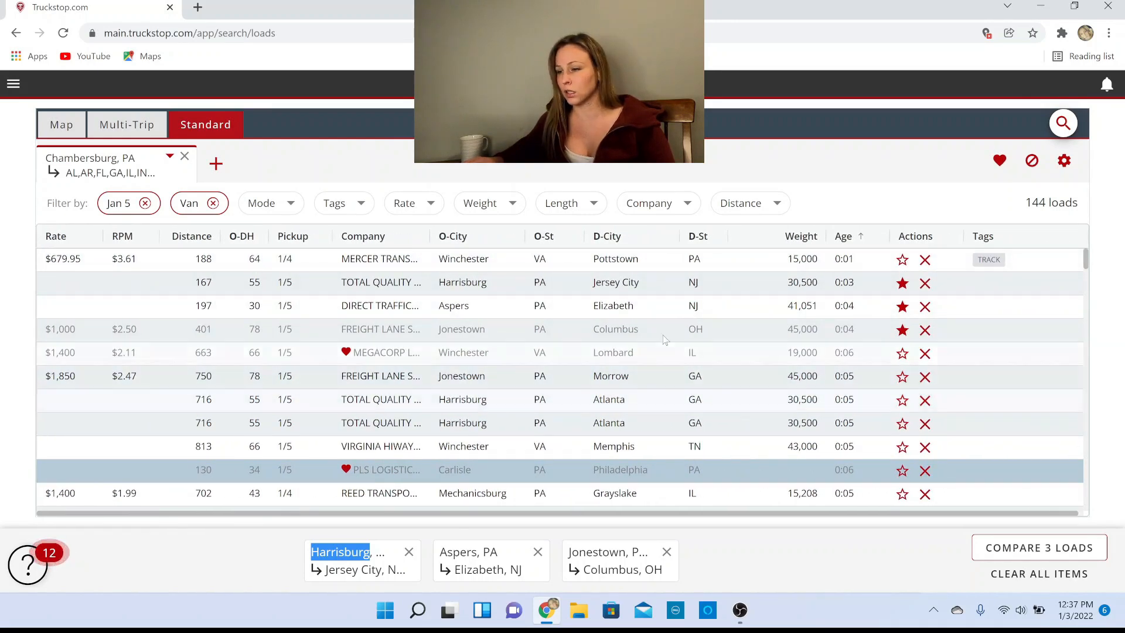
- Review the broker information in the first Harrisburg to Atlanta load's summary, and close the summary
left_click(607, 405)
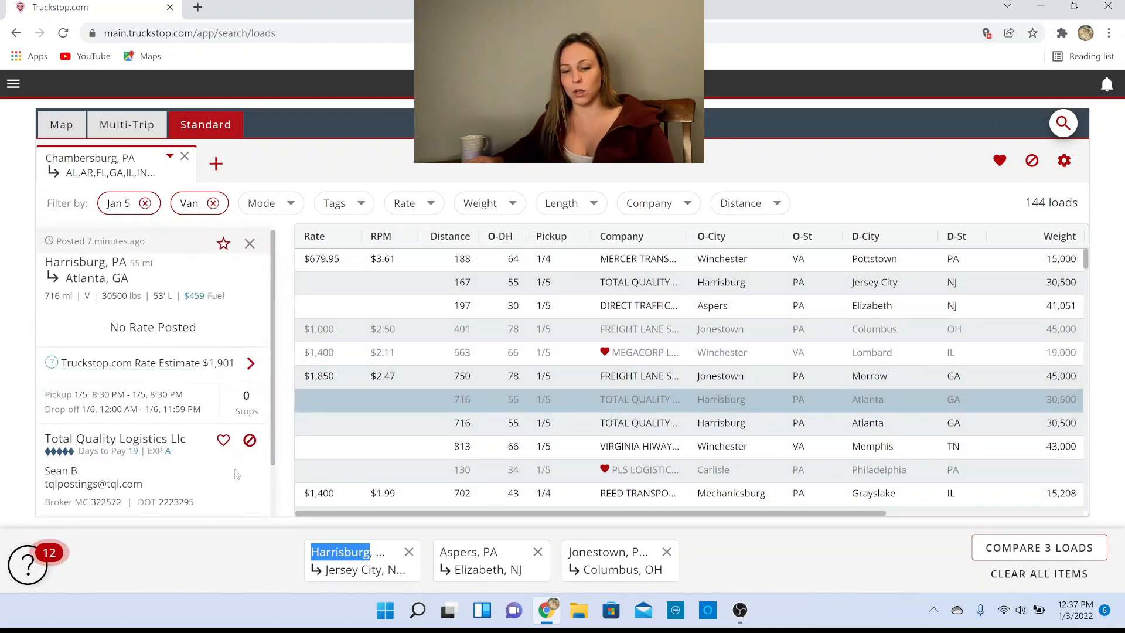
left_click(250, 243)
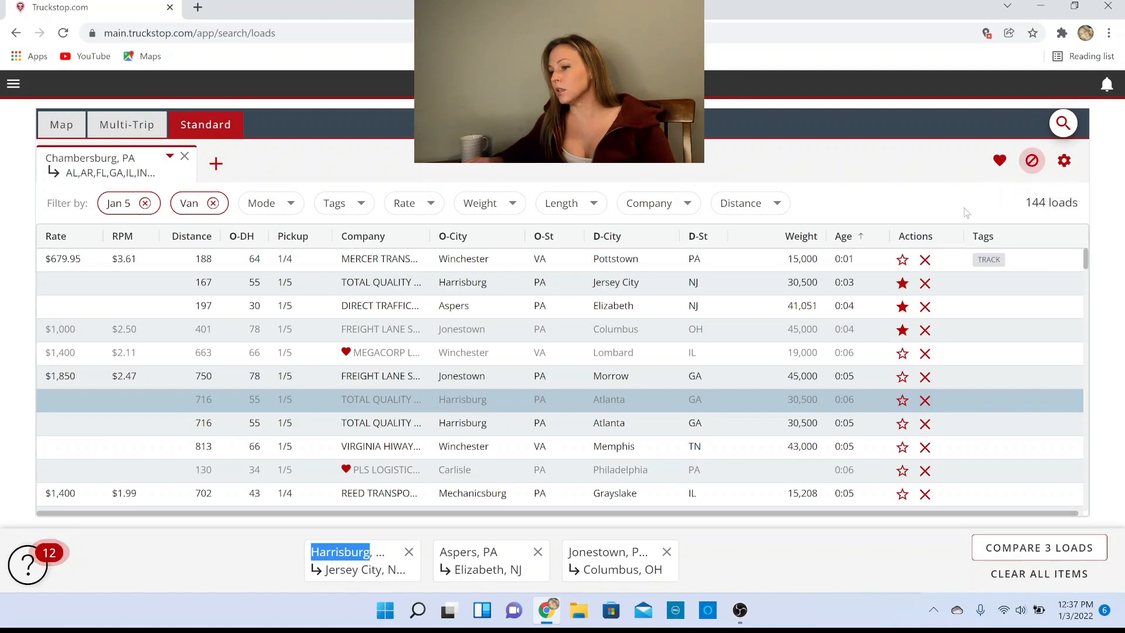
- Open the blocked companies list, unblock three companies near its end, and close the list
left_click(1031, 163)
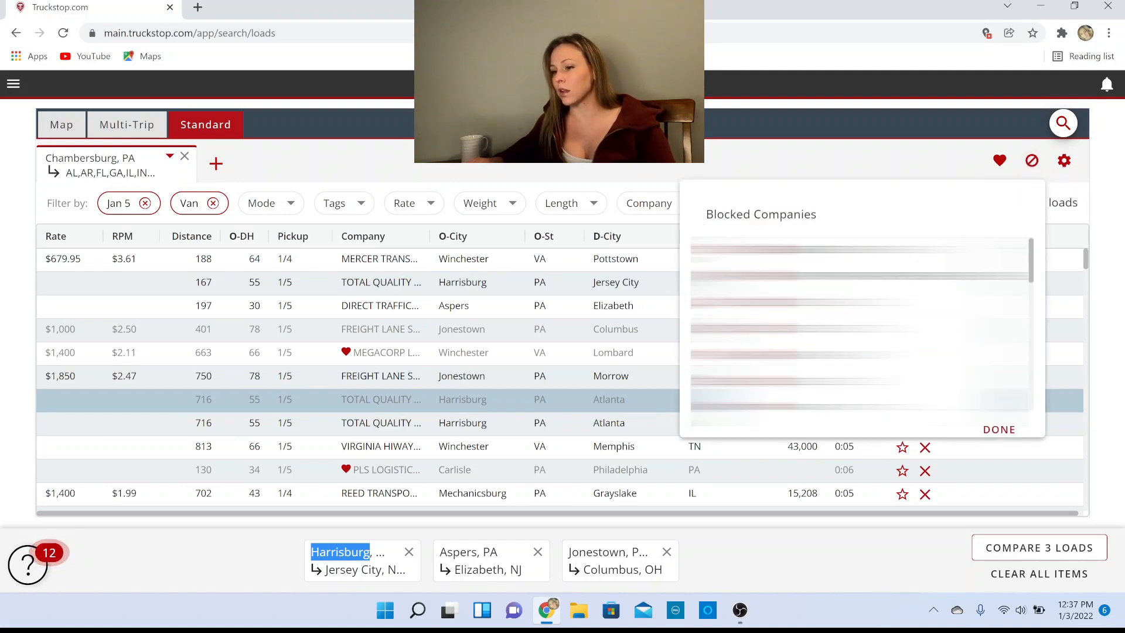
scroll(859, 328, "down", 2)
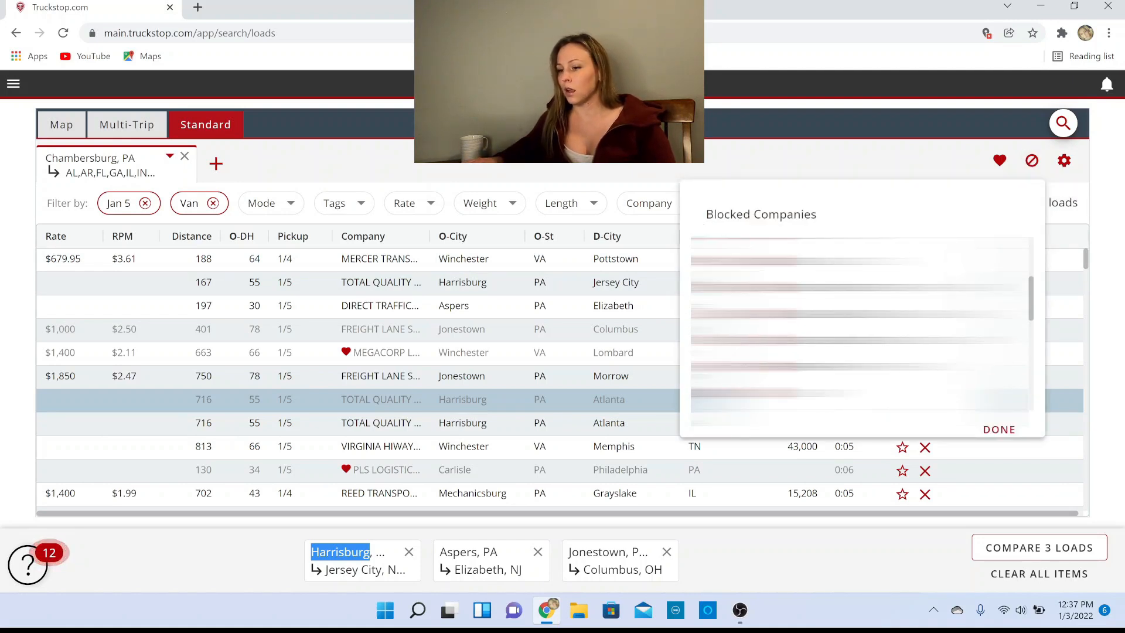
scroll(859, 328, "down", 2)
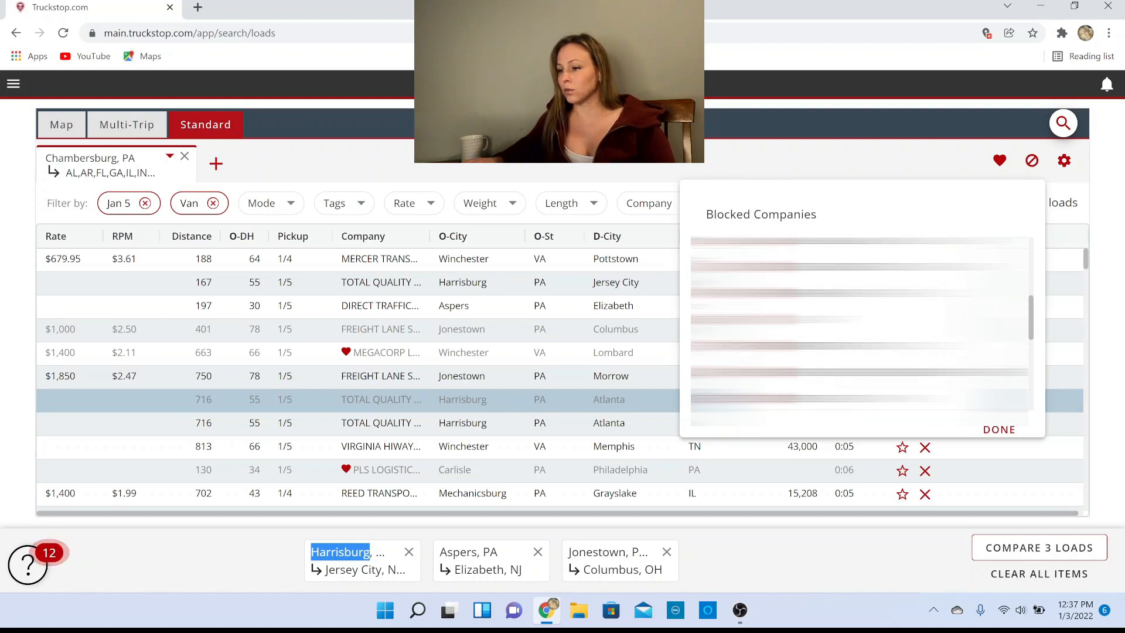
scroll(859, 328, "down", 1)
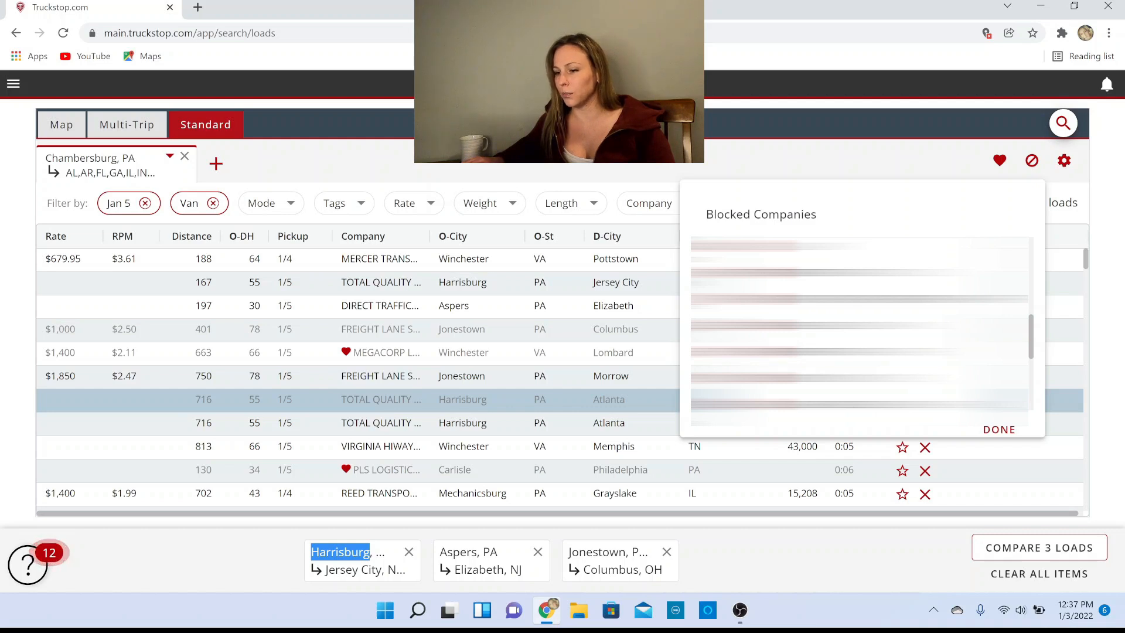
scroll(860, 328, "down", 1)
scroll(859, 328, "down", 1)
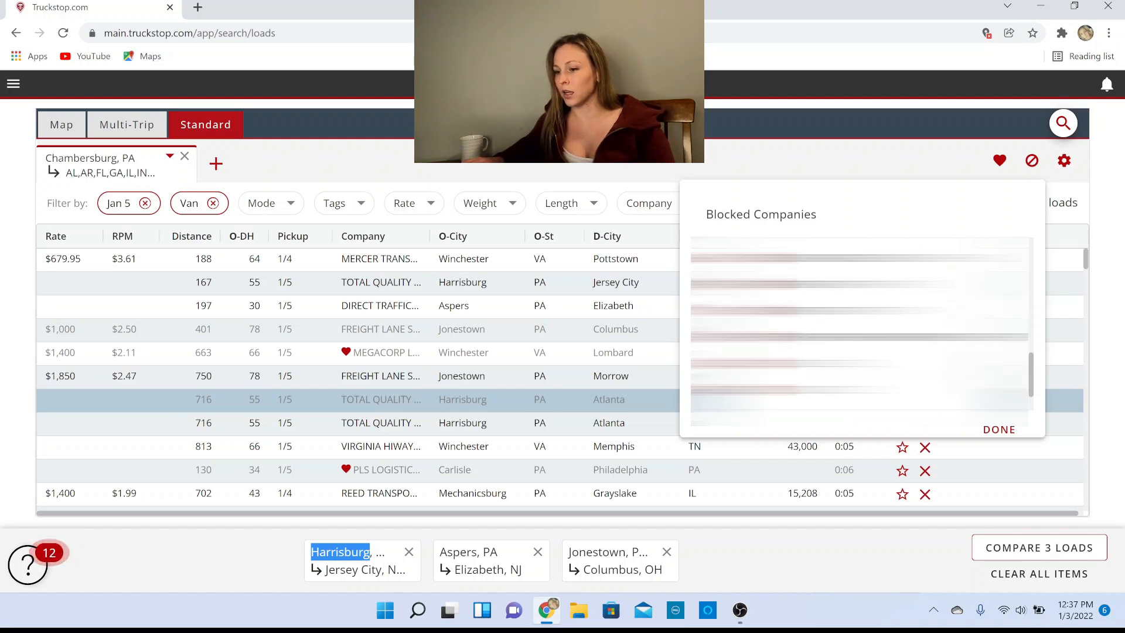
scroll(859, 328, "down", 1)
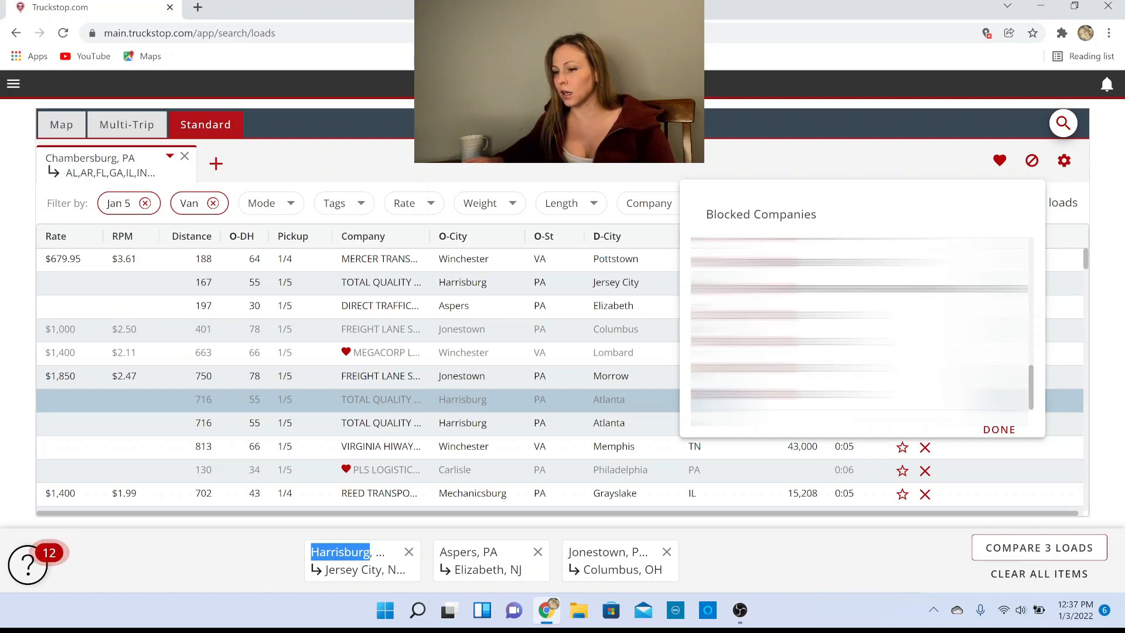
left_click(742, 368)
left_click(743, 368)
left_click(743, 368)
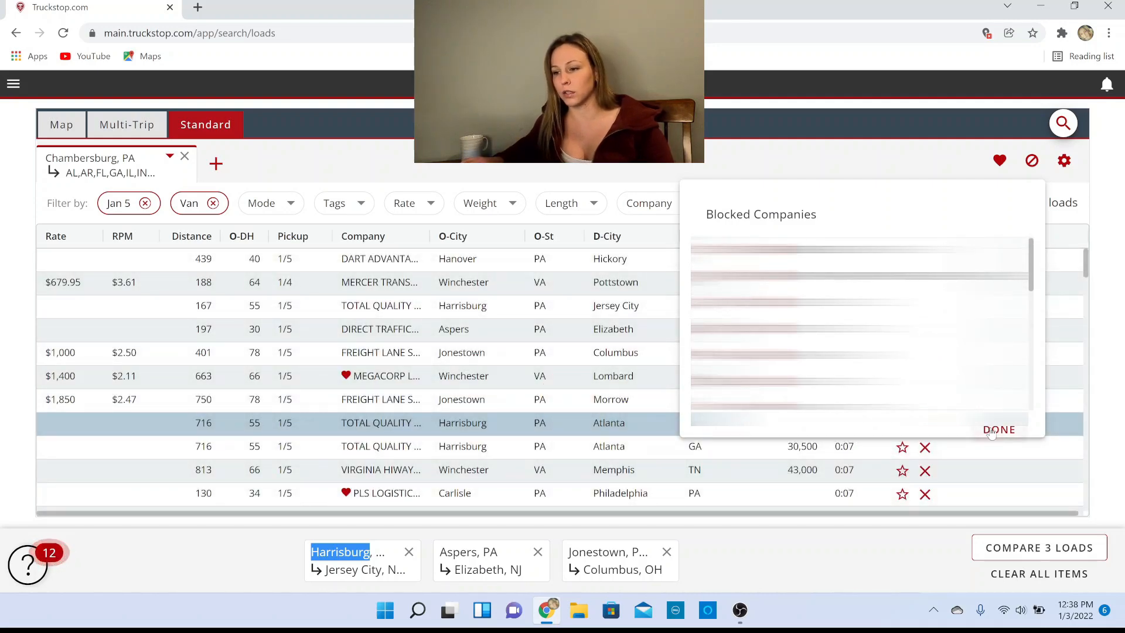
left_click(997, 429)
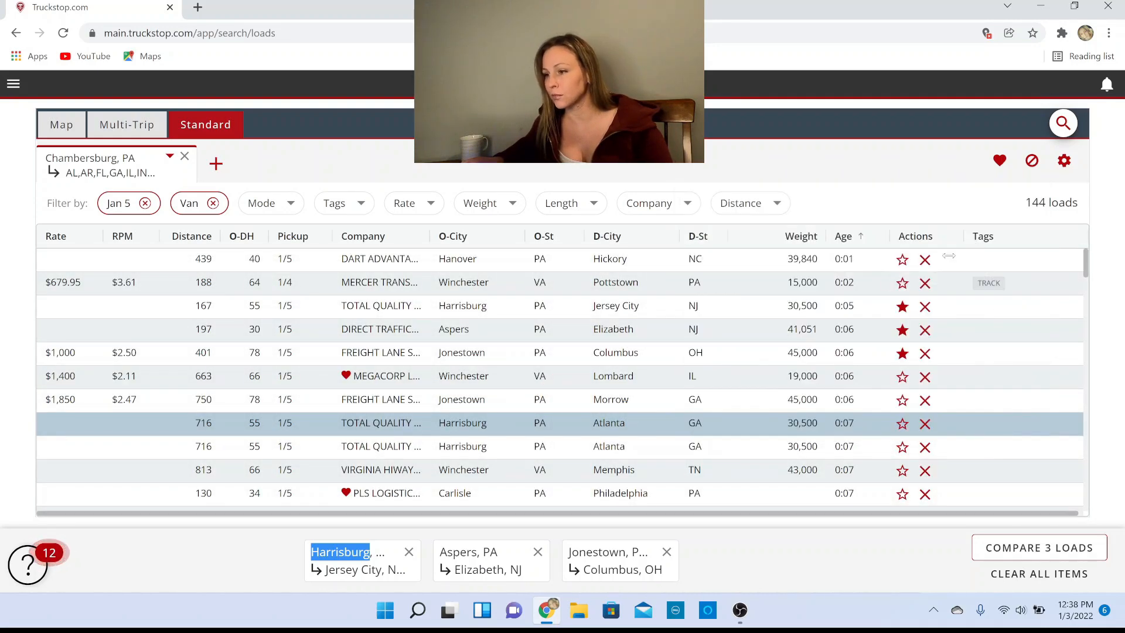
- Review the Winchester to Pottstown load summary, and remove all three loads from the compare list
left_click(609, 287)
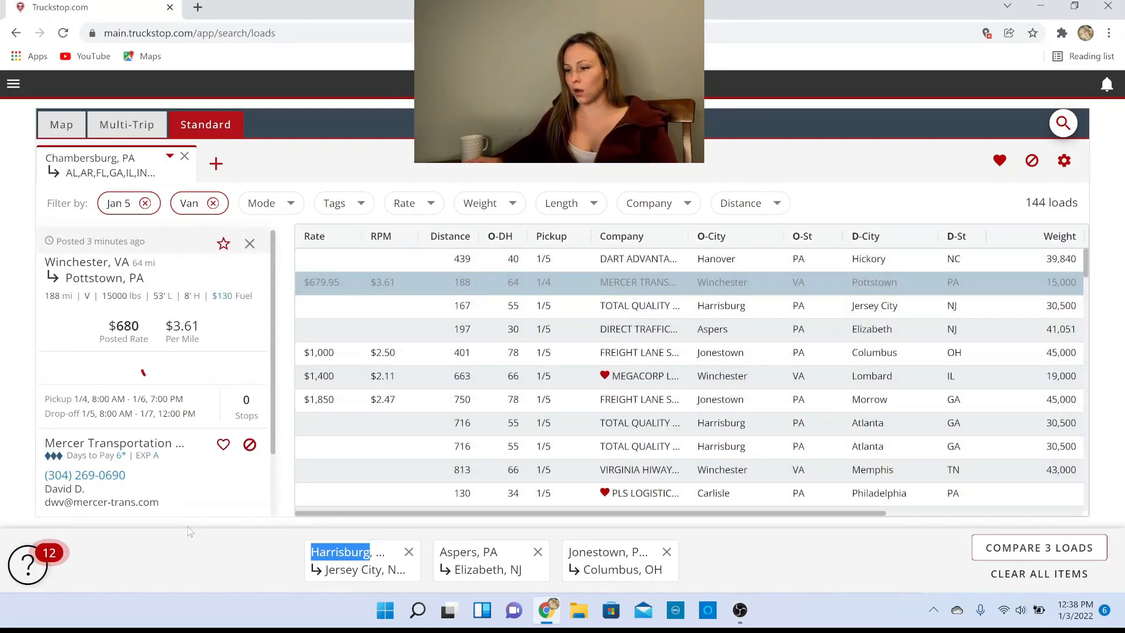
scroll(162, 507, "down", 2)
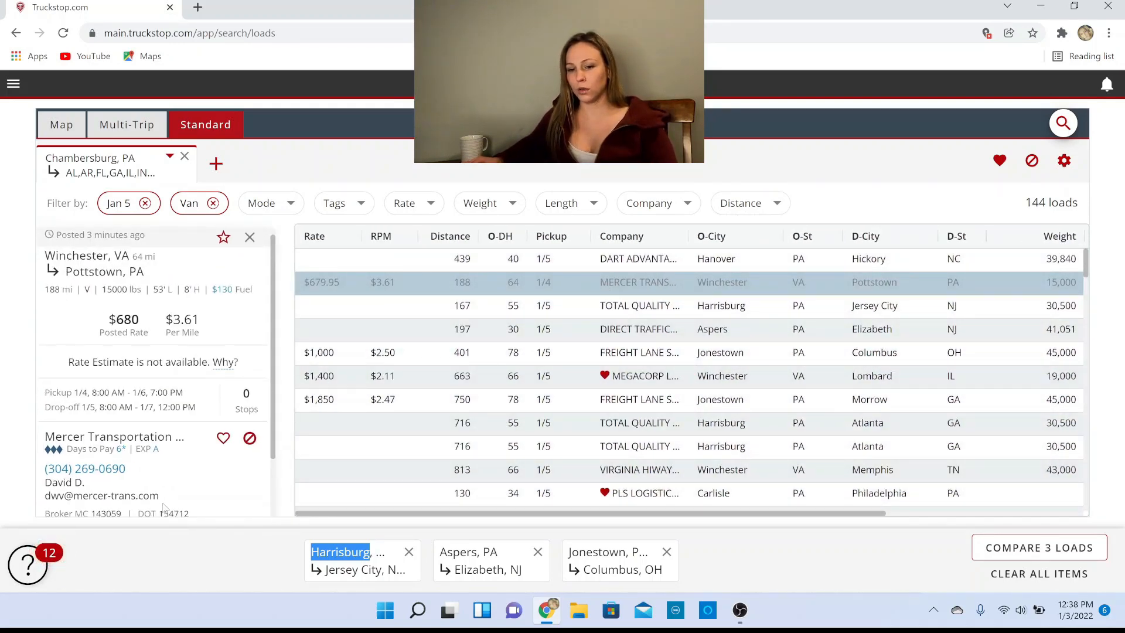
left_click(538, 552)
left_click(472, 552)
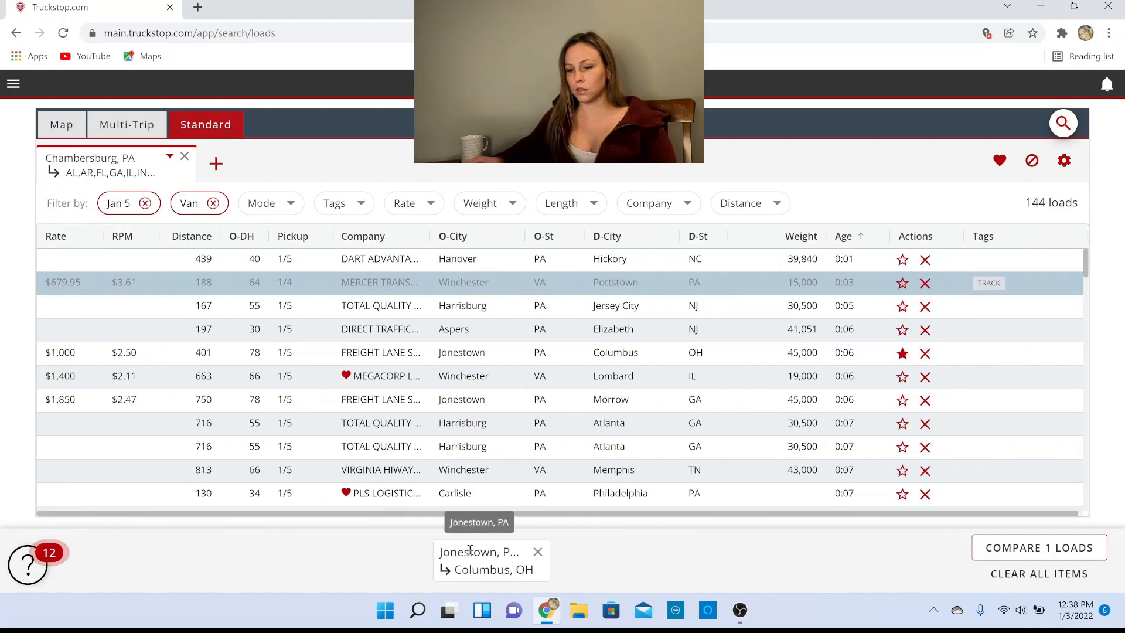
left_click(537, 552)
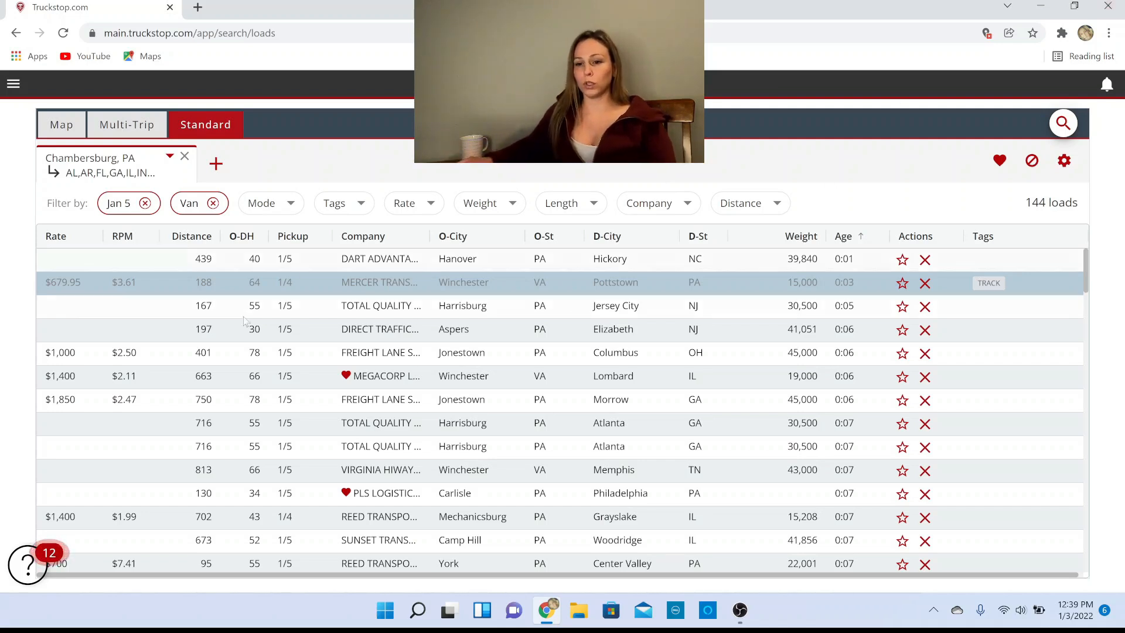
- Sort the loads by distance with the shortest first, and examine the short, medium and long hauls in the results
left_click(202, 235)
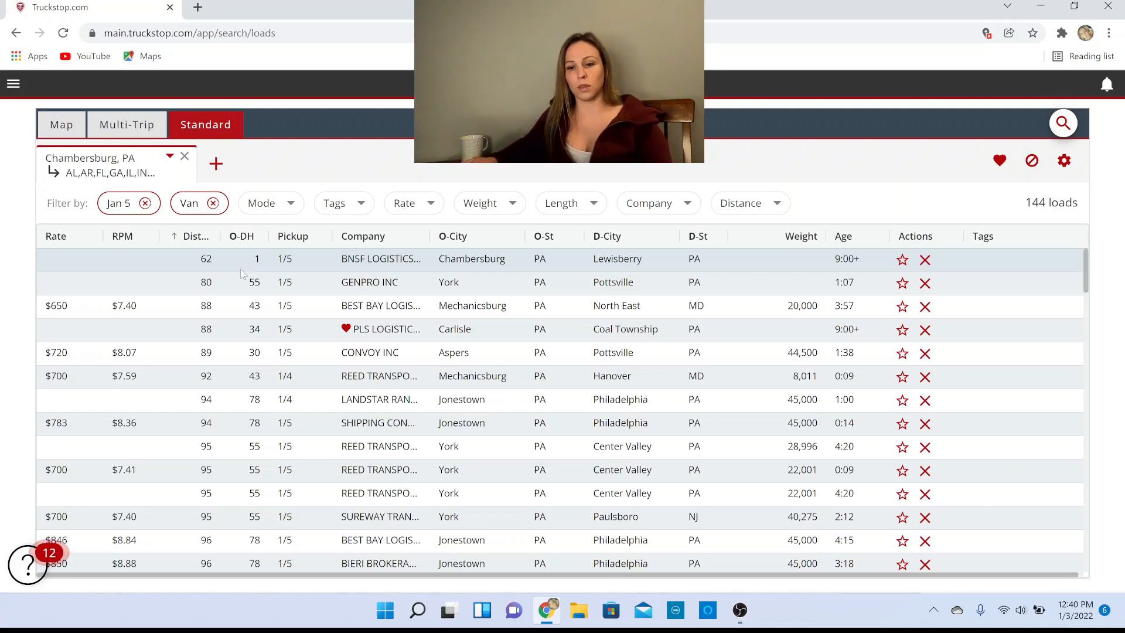
scroll(234, 398, "down", 5)
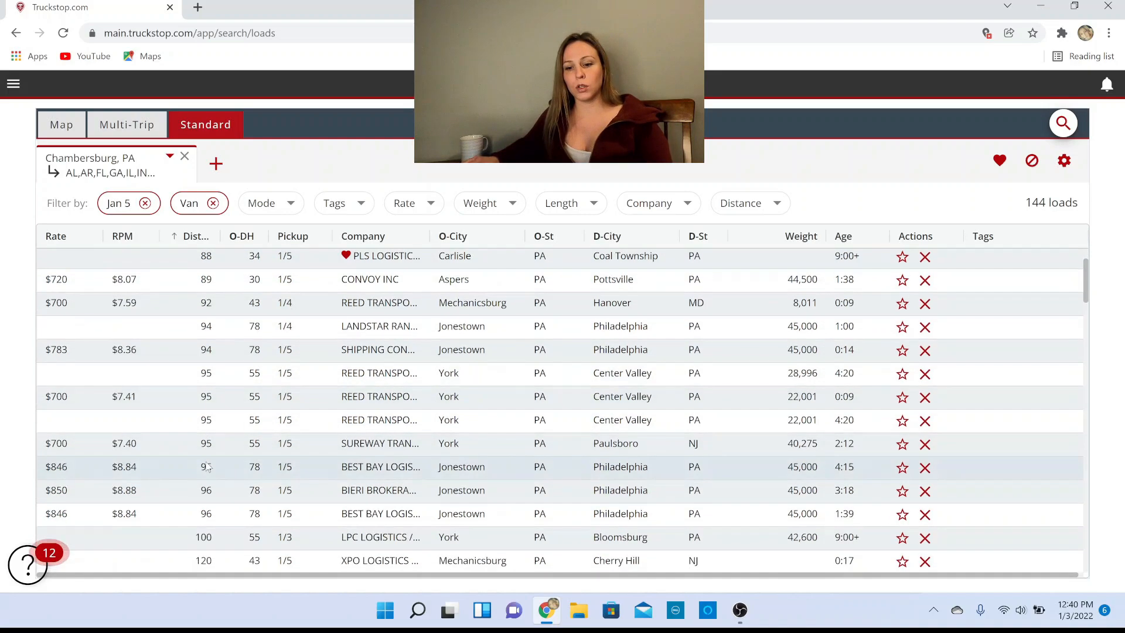
scroll(202, 463, "down", 8)
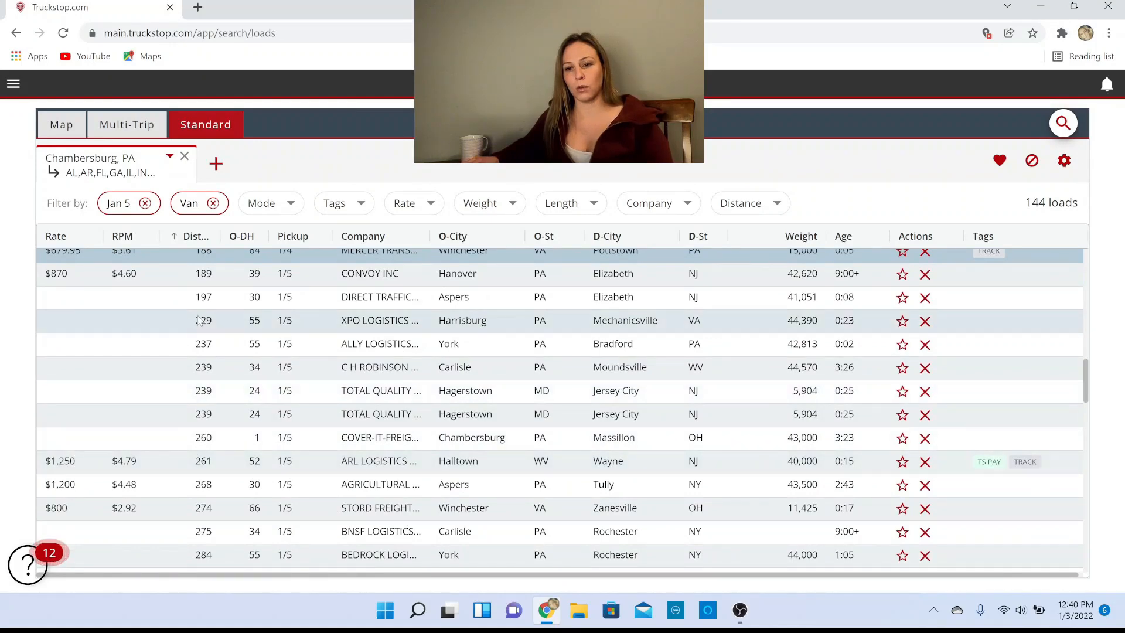
scroll(198, 326, "down", 3)
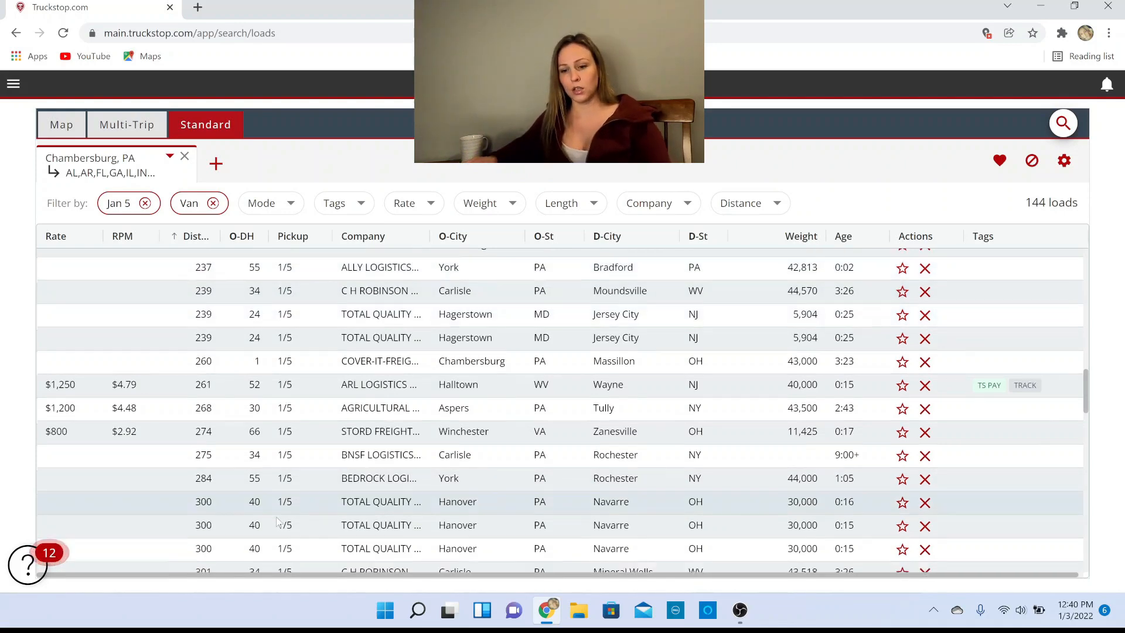
scroll(275, 517, "down", 9)
scroll(275, 518, "down", 15)
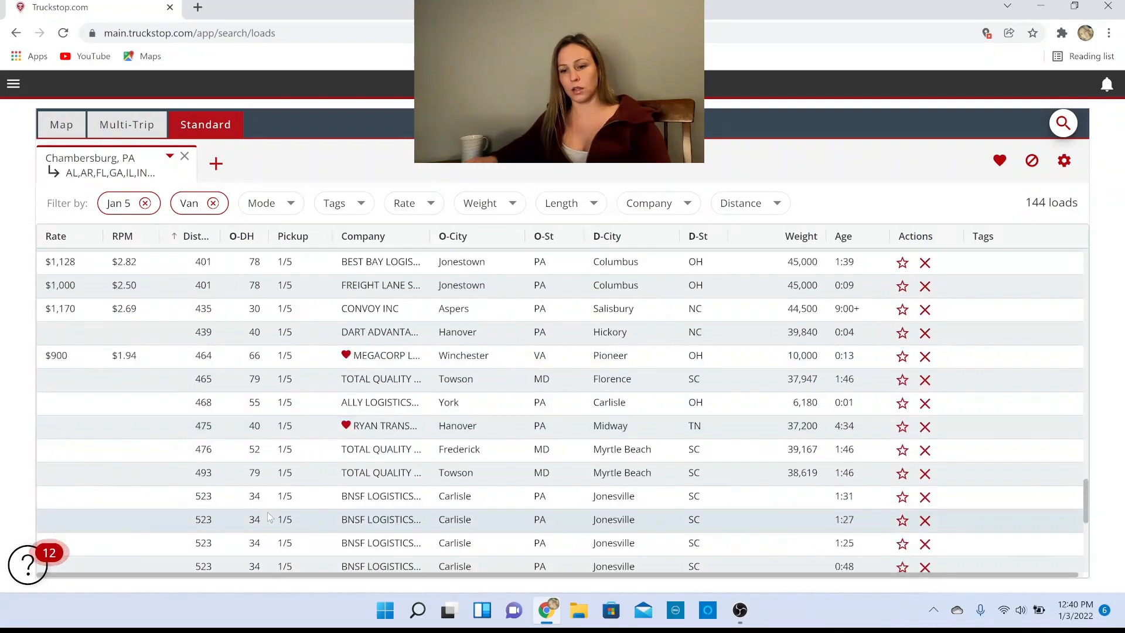
scroll(262, 515, "down", 6)
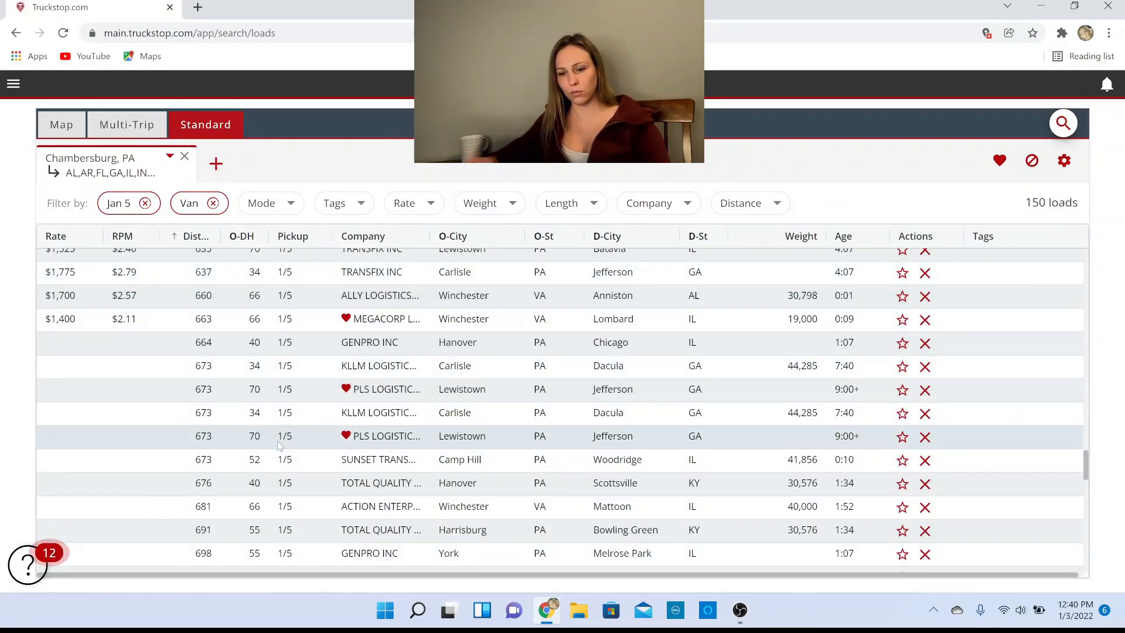
scroll(267, 554, "down", 1)
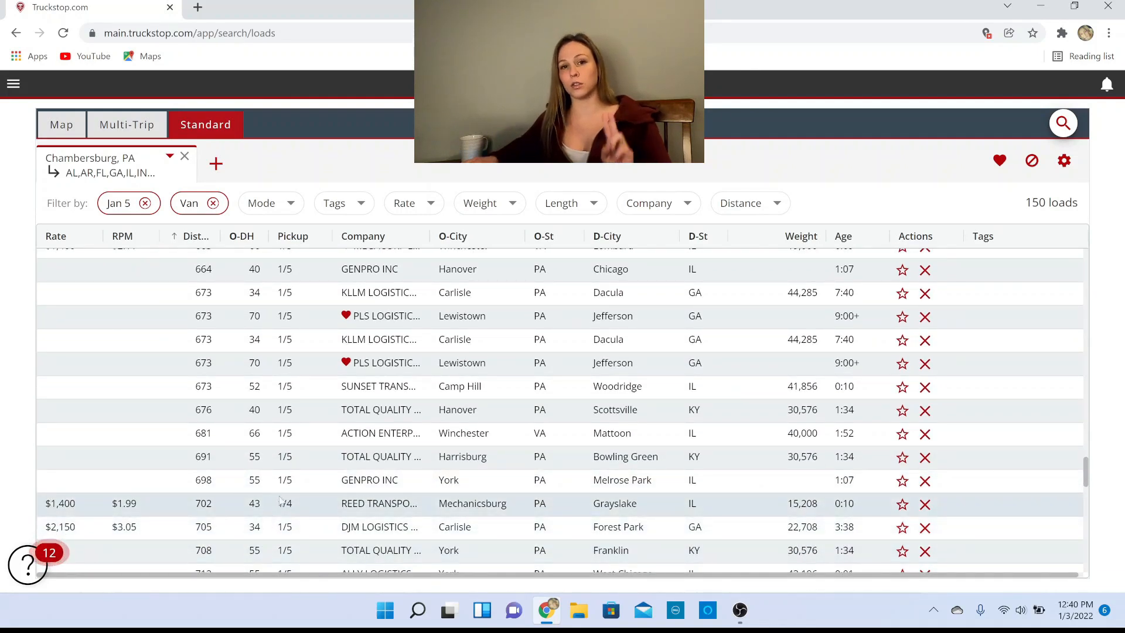
scroll(227, 322, "up", 1)
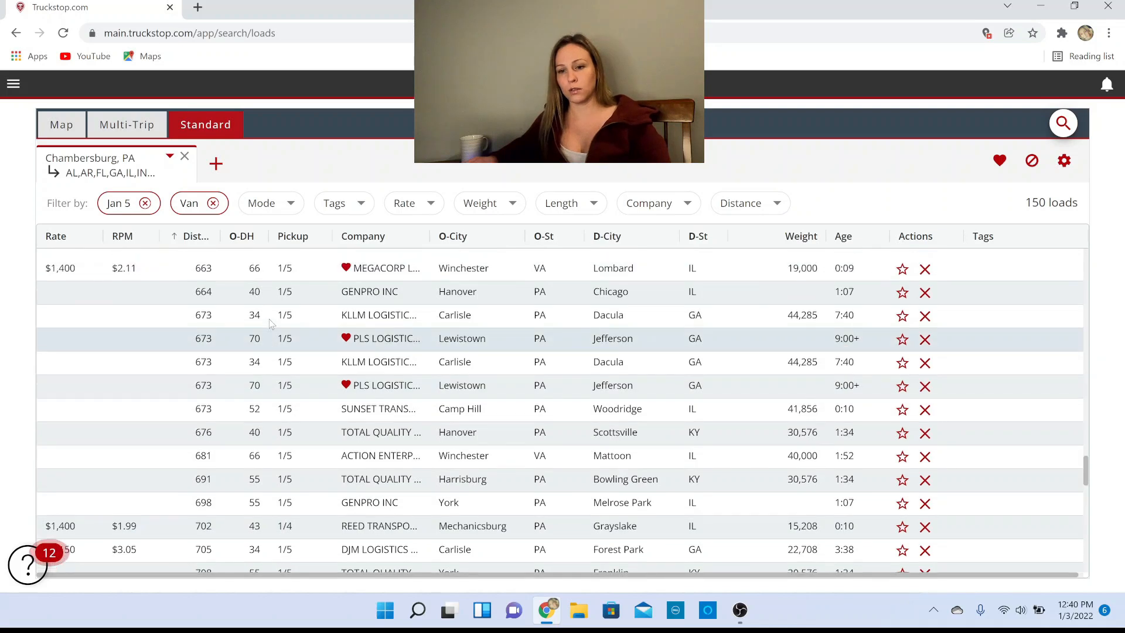
scroll(226, 323, "up", 1)
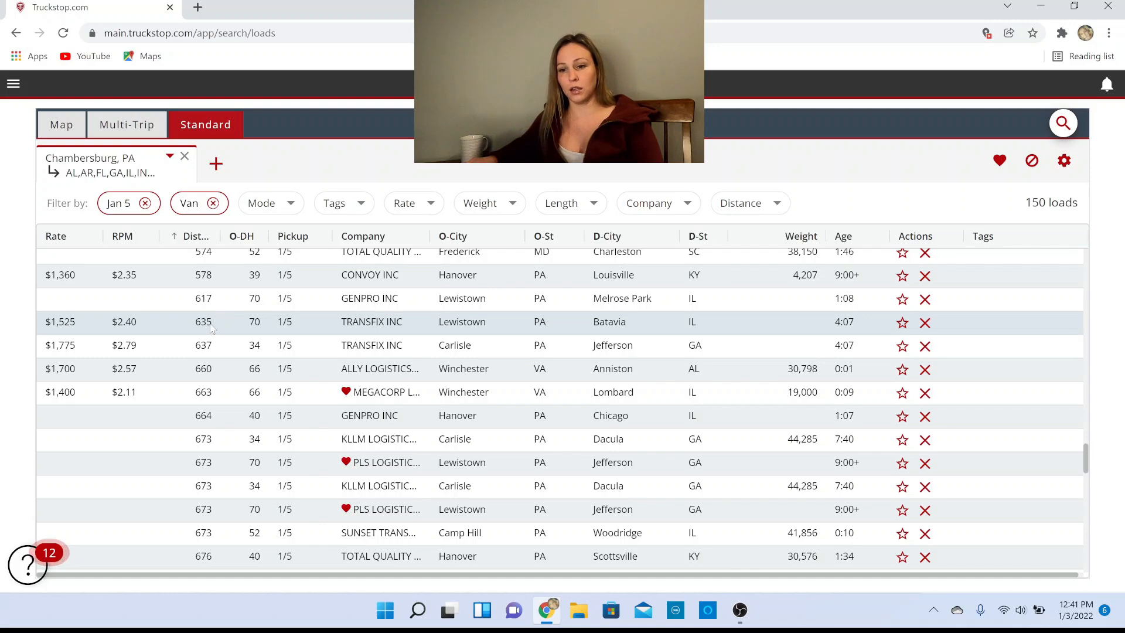
- Review the load summaries for Lewistown to Batavia, Lewistown to Melrose Park and Hanover to Louisville
left_click(211, 328)
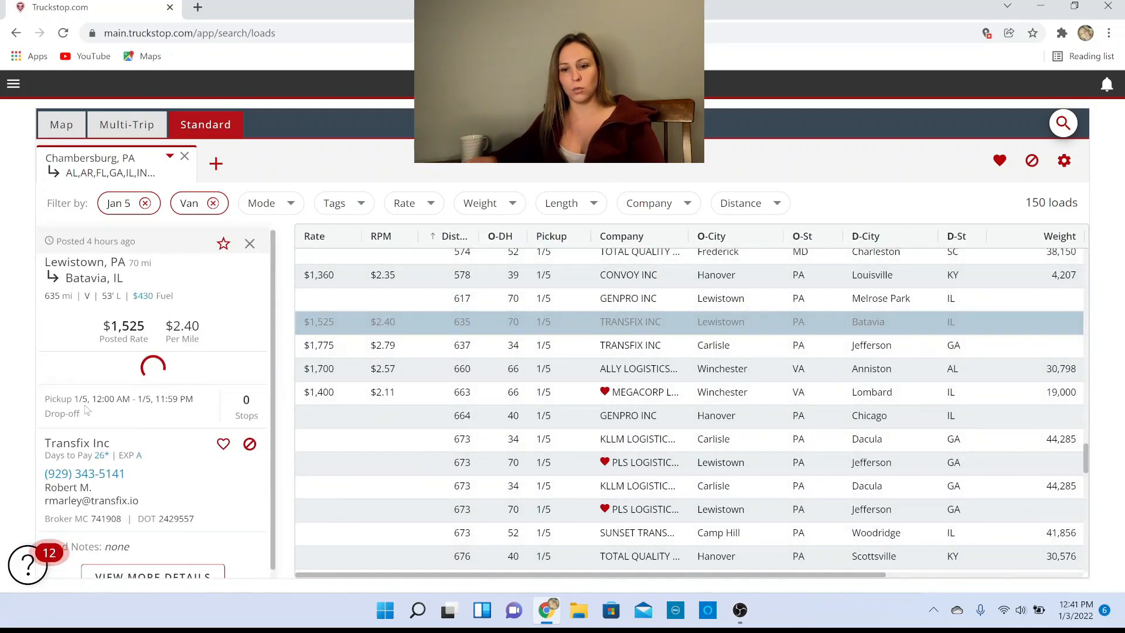
left_click(462, 300)
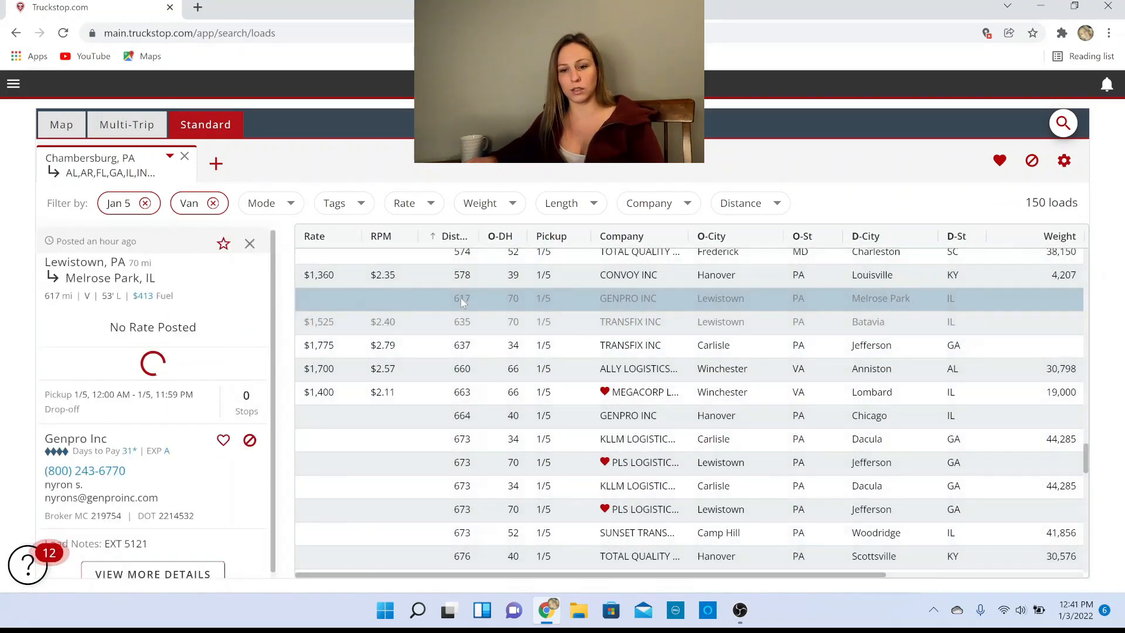
left_click(469, 284)
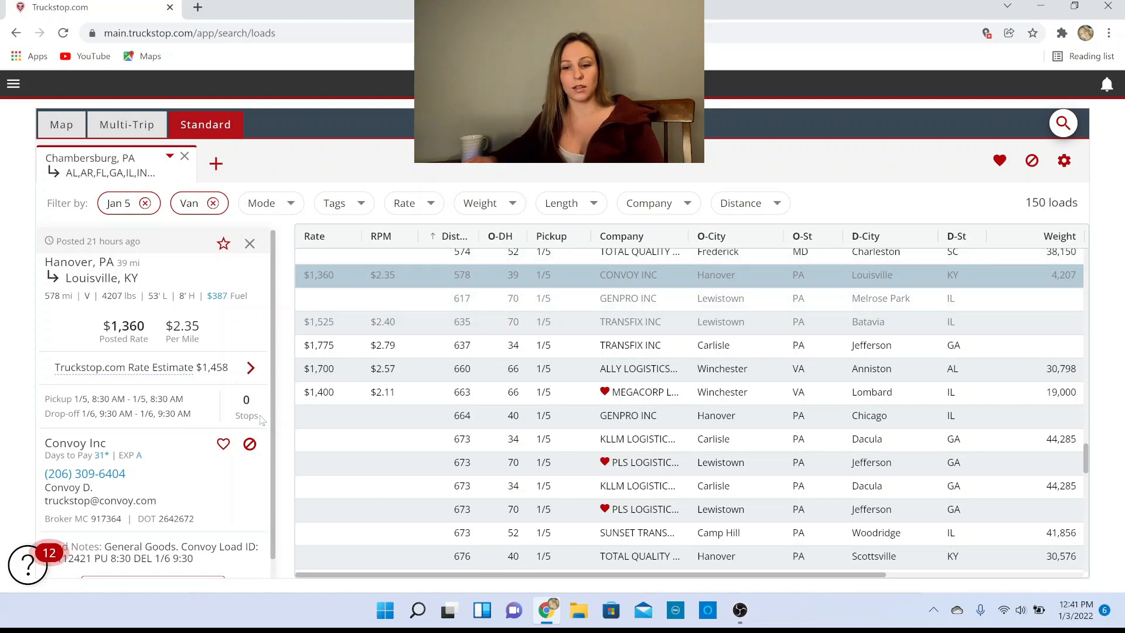
- Close the Hanover to Louisville load summary and hide that load from the results
left_click(250, 245)
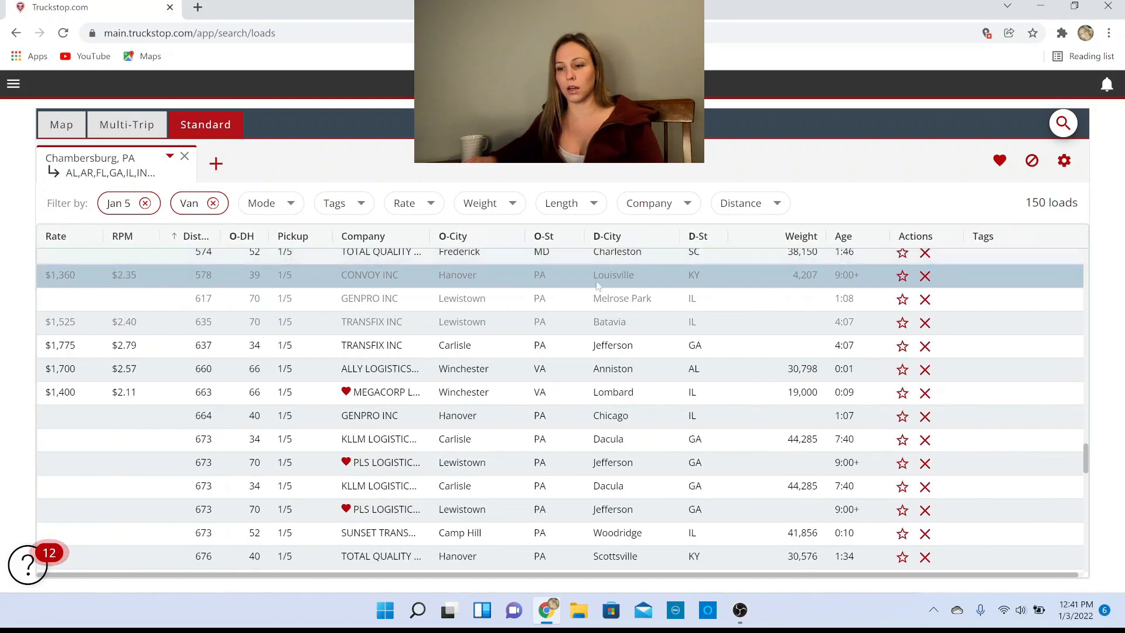
left_click(924, 274)
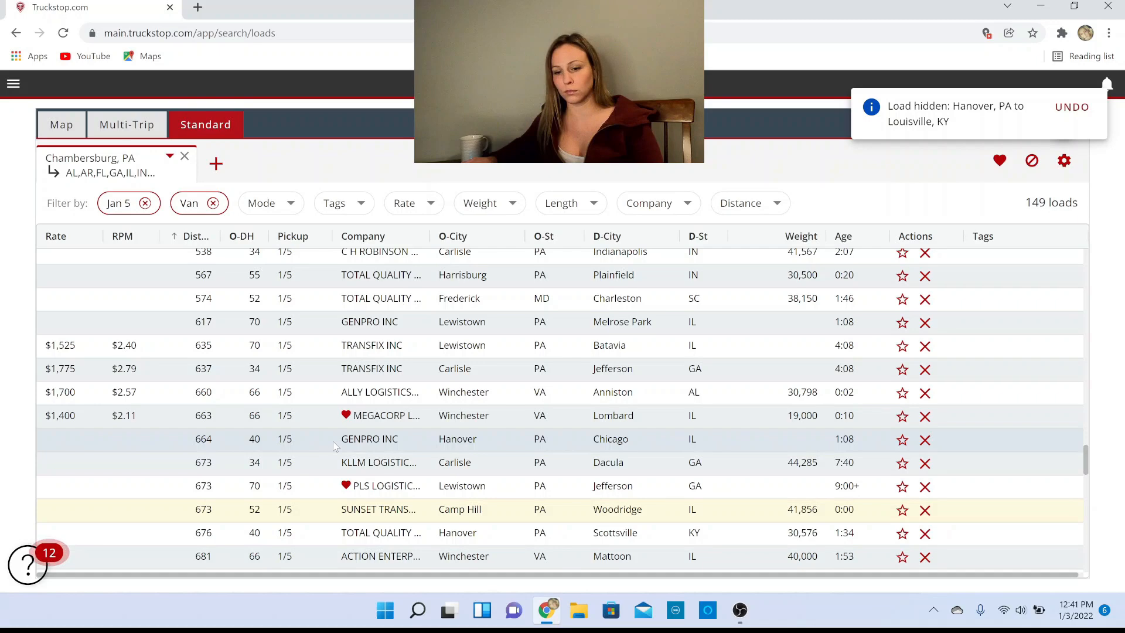
- Review the summary of the Total Quality Logistics load from Harrisburg to Bowling Green
scroll(335, 446, "down", 3)
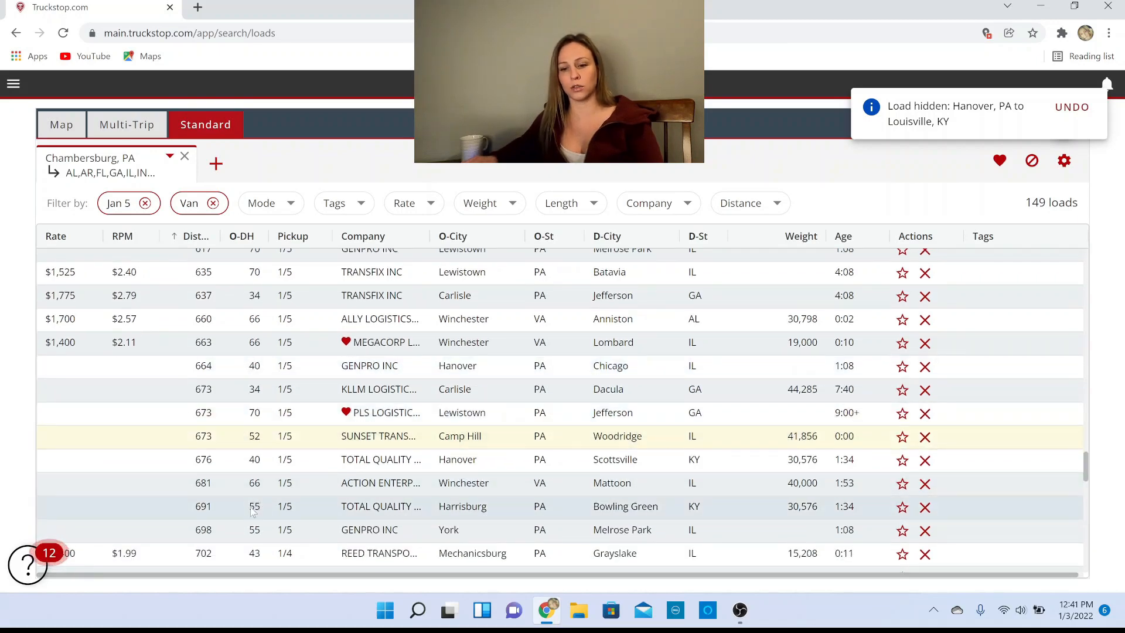
left_click(253, 510)
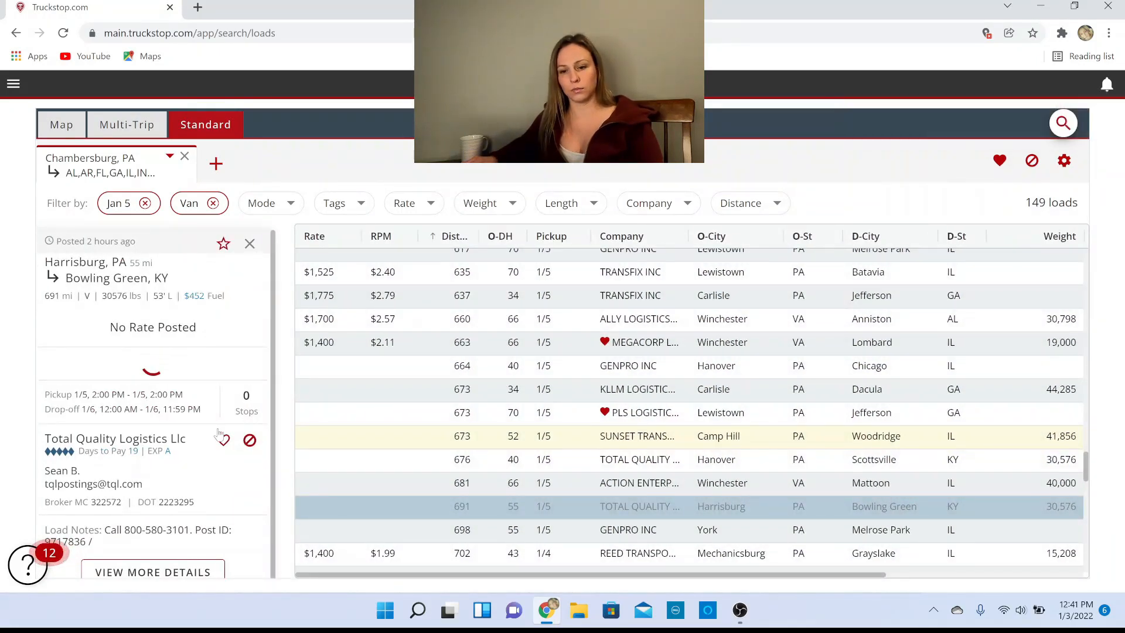
left_click(368, 503)
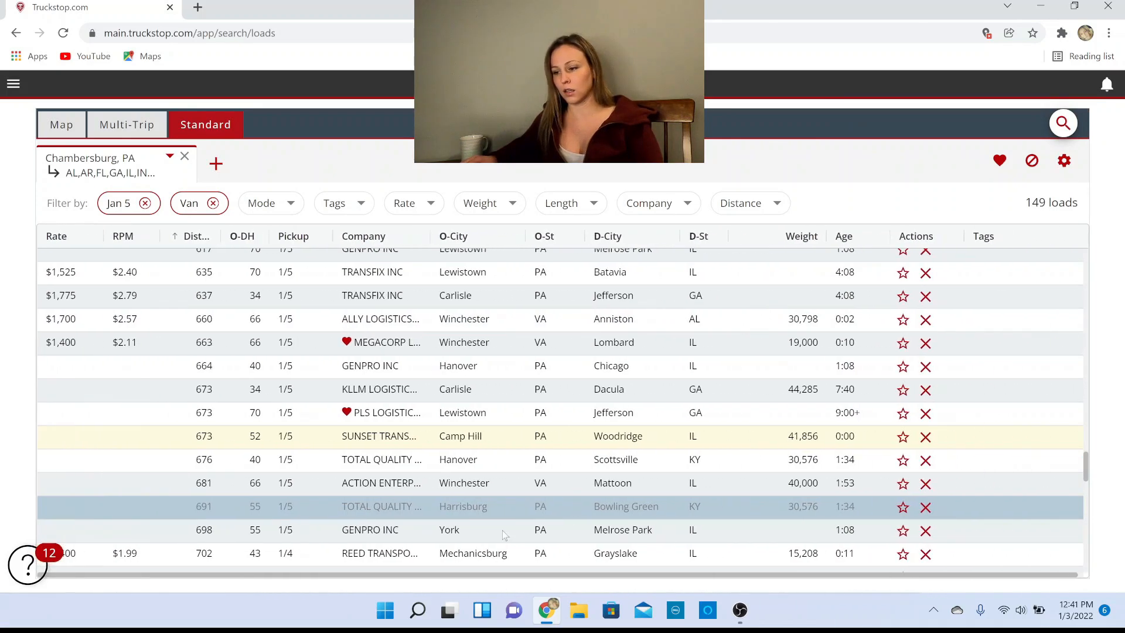
left_click(620, 507)
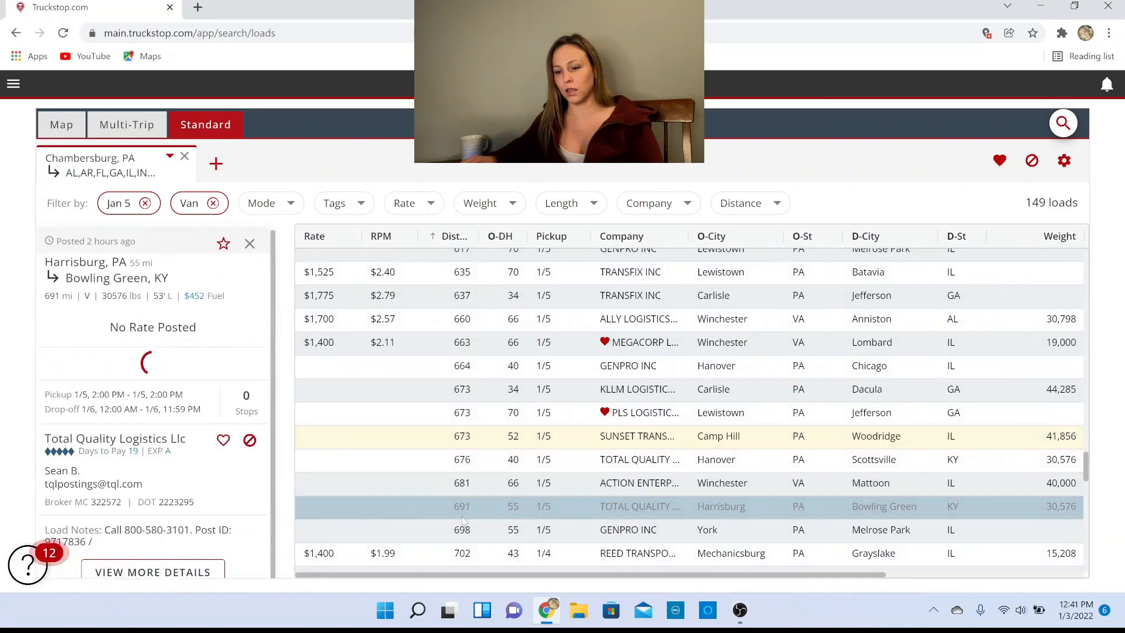
- Review the Carlisle to Forest Park load summary, and add that load to the compare list
scroll(469, 504, "down", 1)
scroll(467, 512, "down", 2)
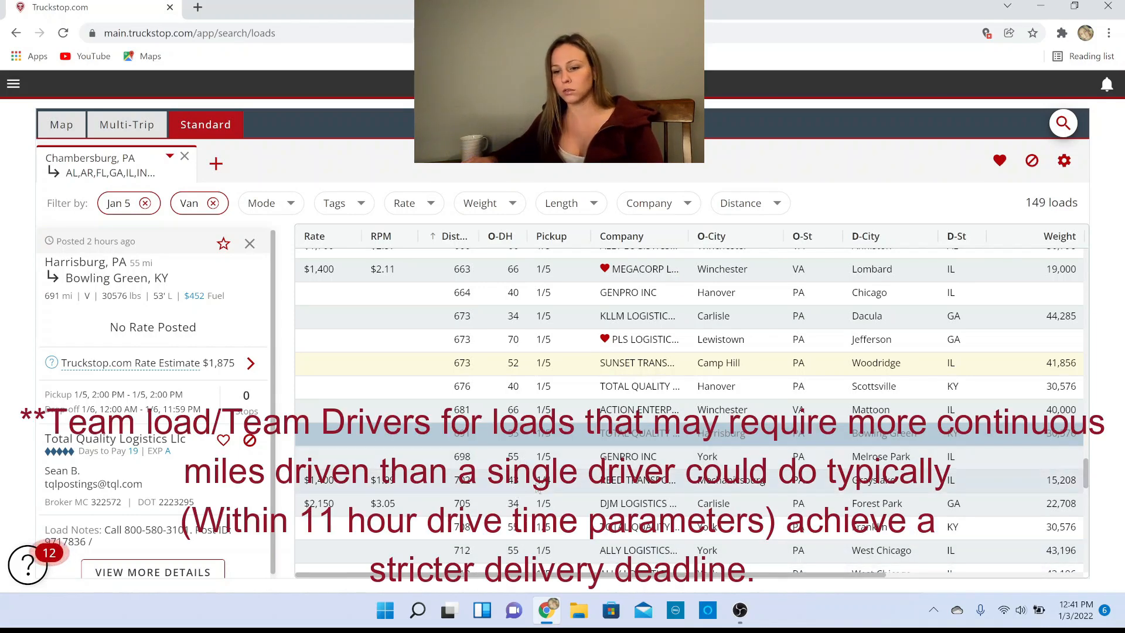
left_click(544, 511)
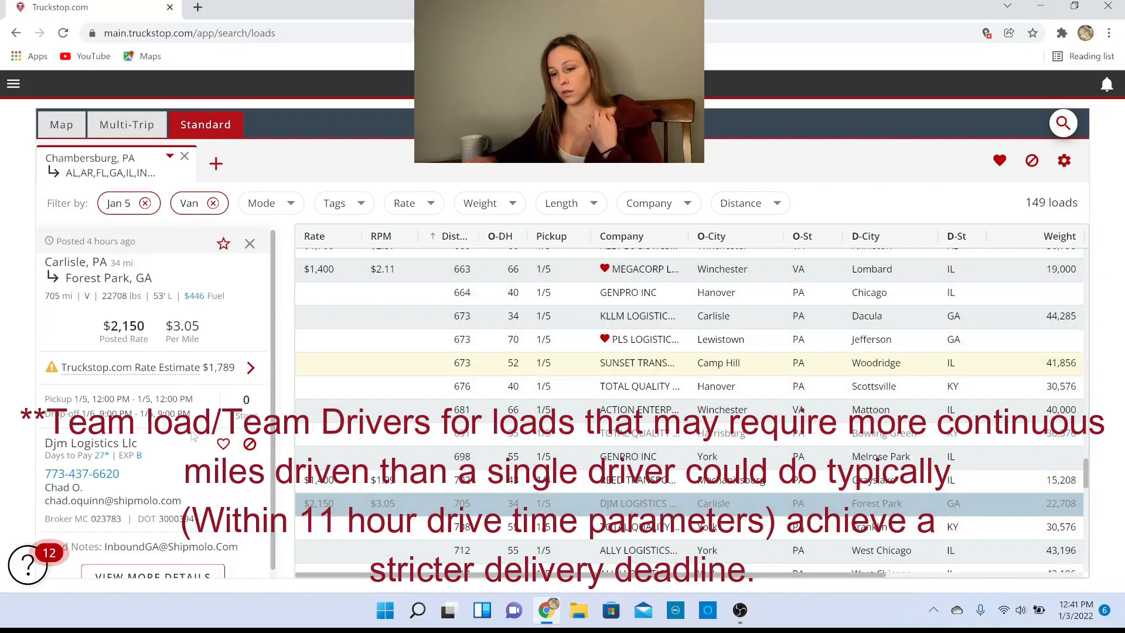
scroll(498, 492, "down", 1)
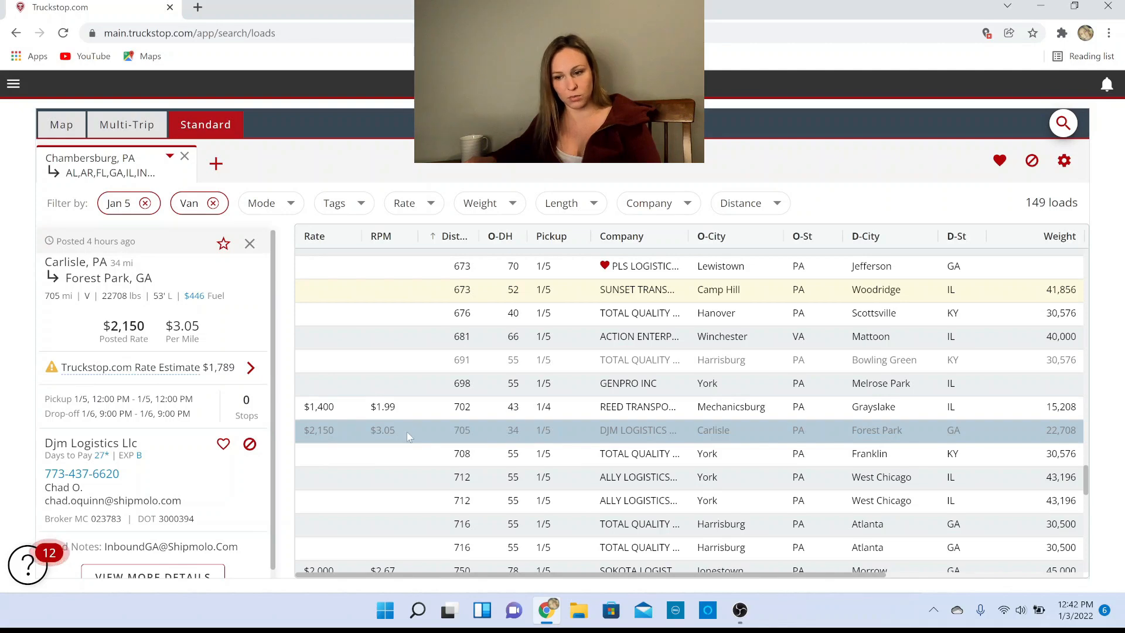
left_click(250, 245)
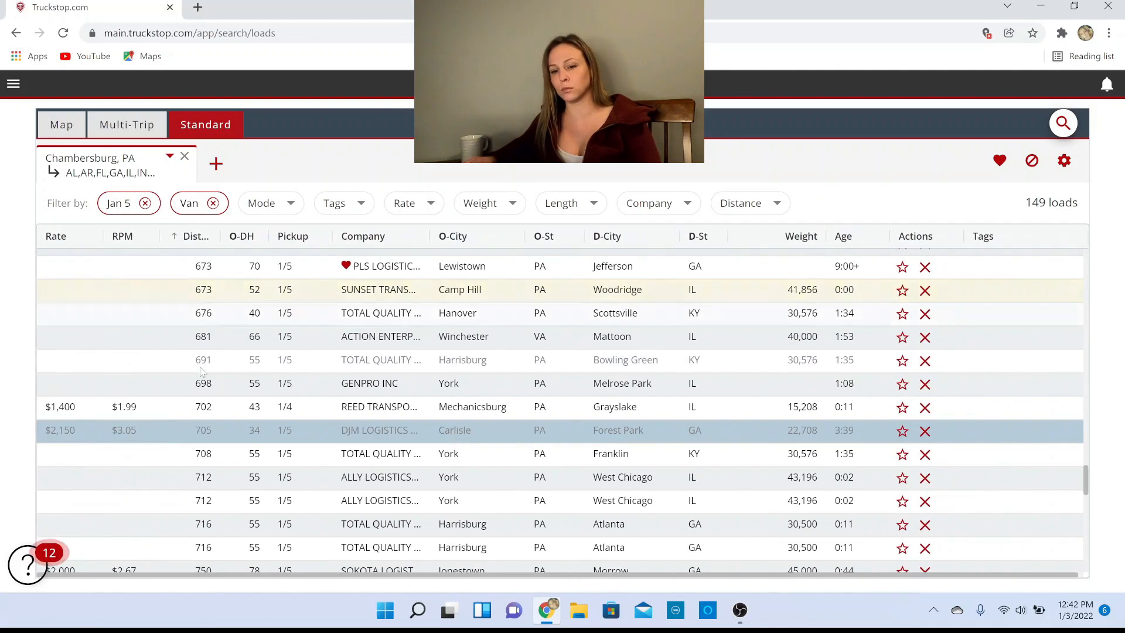
left_click(907, 436)
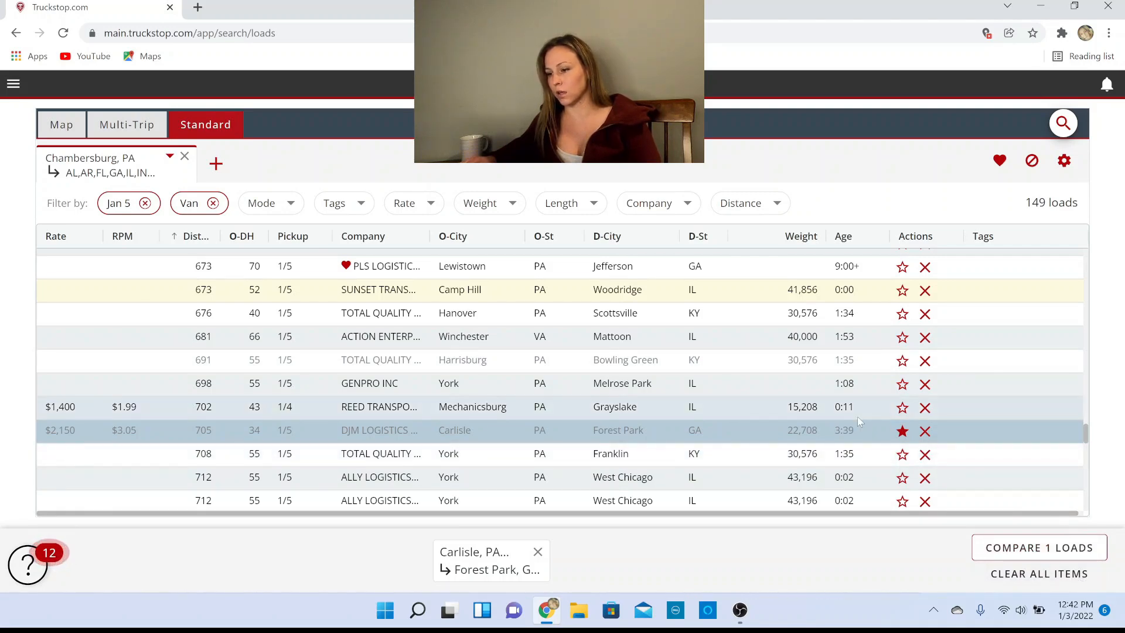
- Sort the loads by company in alphabetical and reverse order, and clear the company sort
scroll(861, 424, "down", 1)
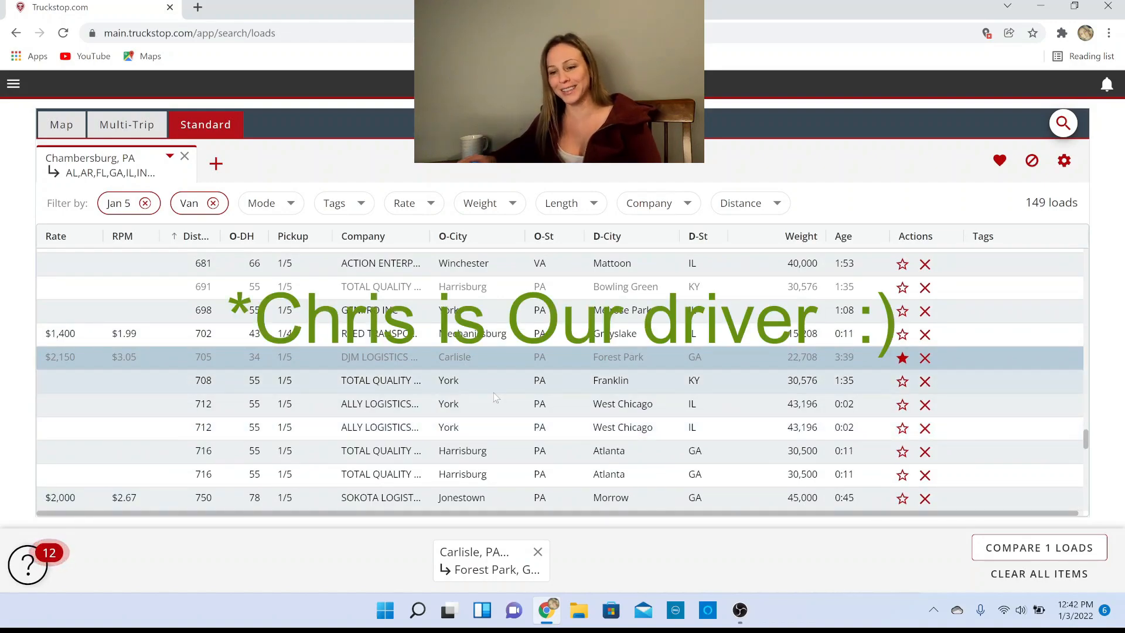
scroll(495, 397, "up", 15)
scroll(525, 373, "up", 10)
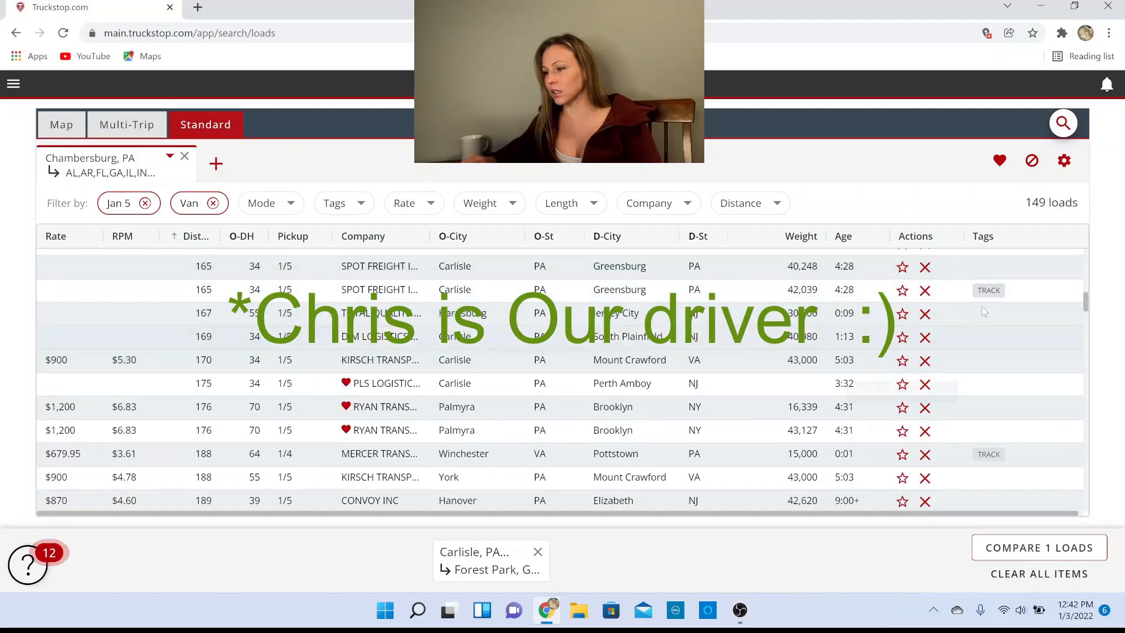
scroll(369, 281, "up", 5)
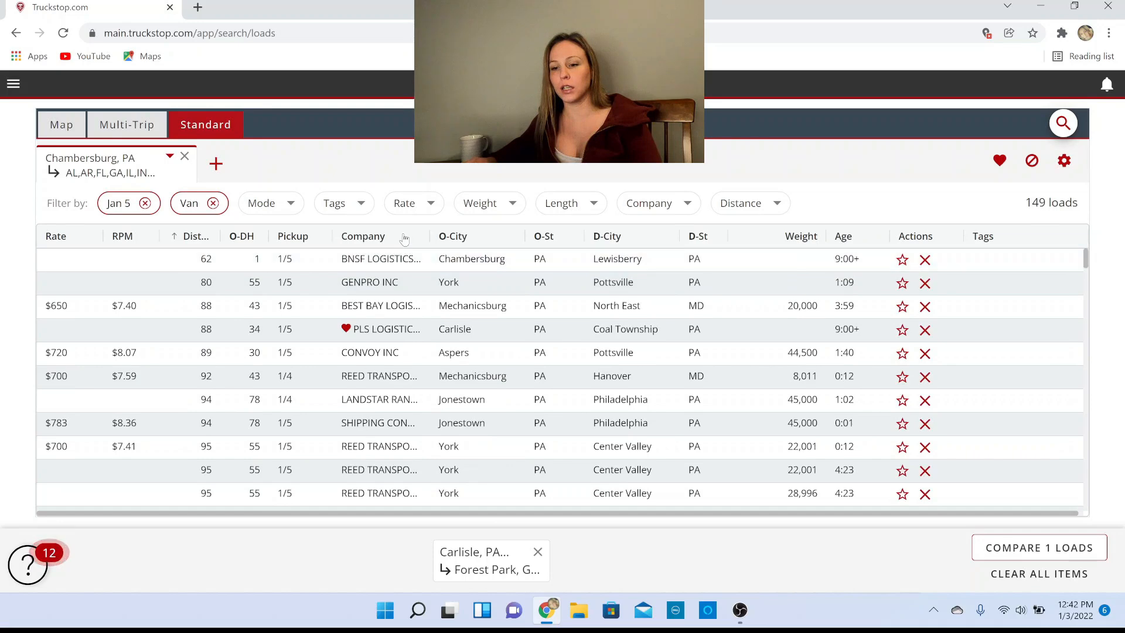
left_click(363, 236)
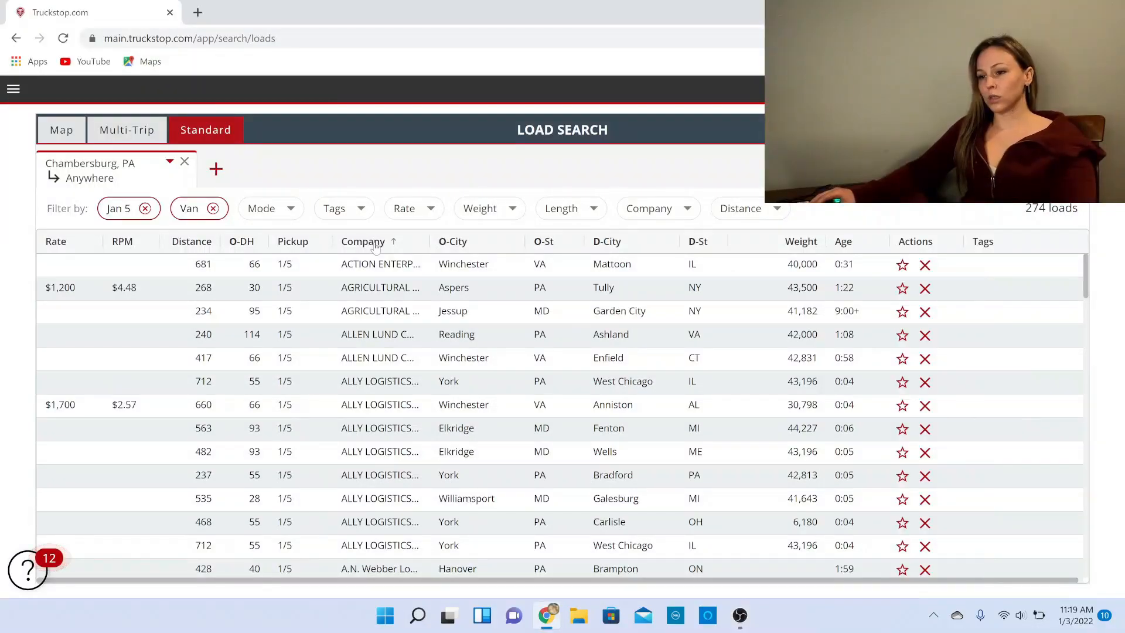
left_click(375, 242)
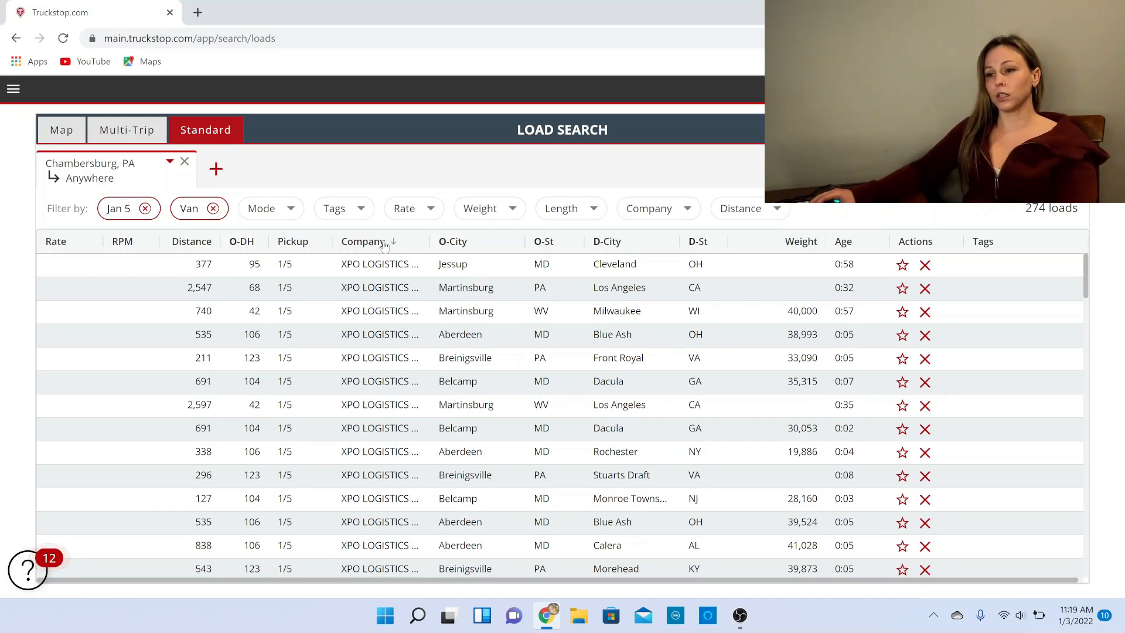
left_click(384, 243)
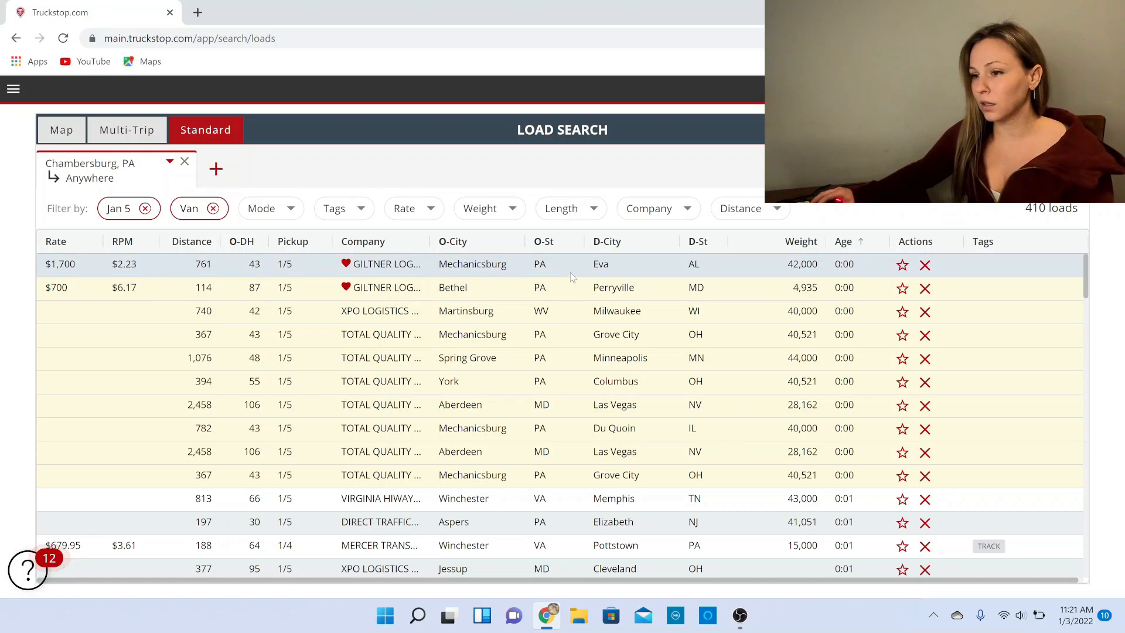
- Review the load summaries for Mechanicsburg to Eva and Odenton to Sharon Hill, and return to the Mechanicsburg to Eva summary
left_click(570, 268)
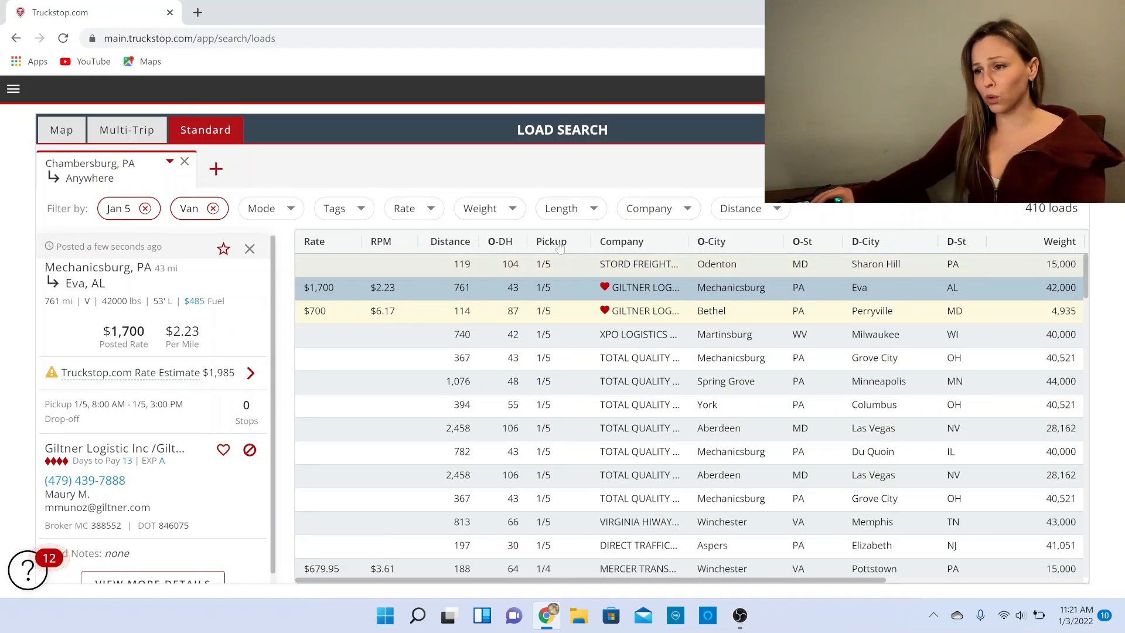
left_click(676, 272)
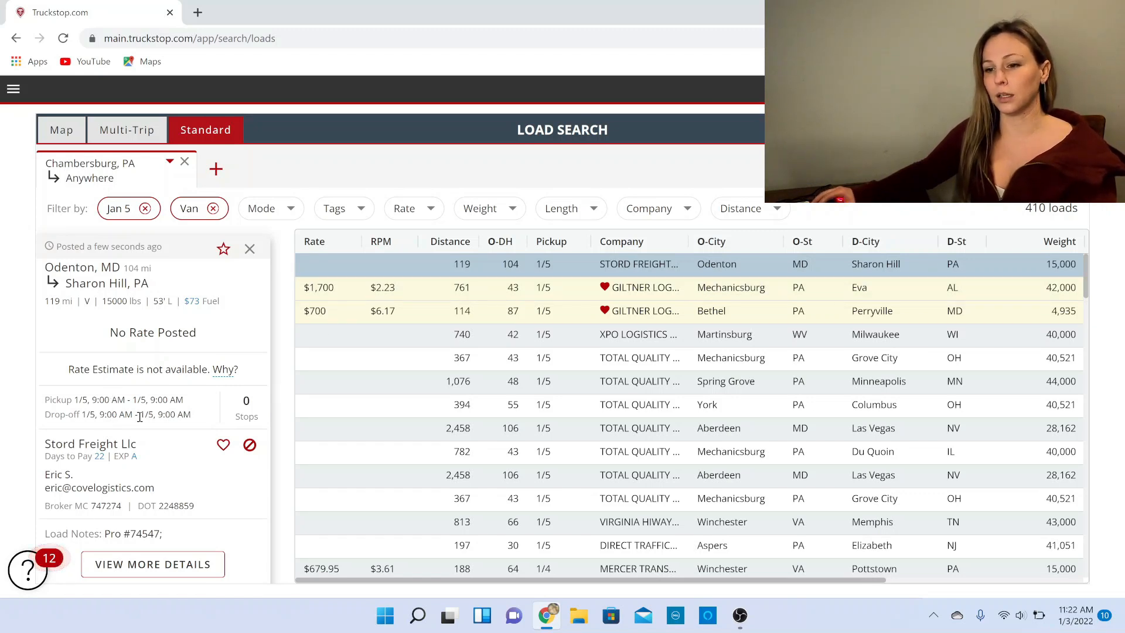
left_click(428, 290)
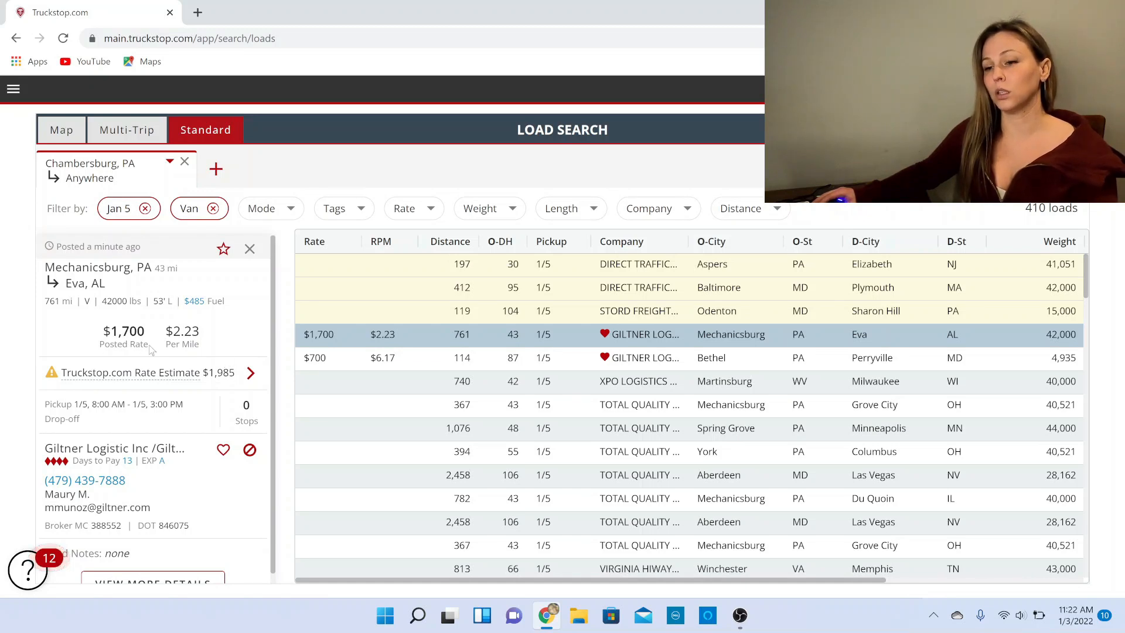
scroll(176, 404, "down", 1)
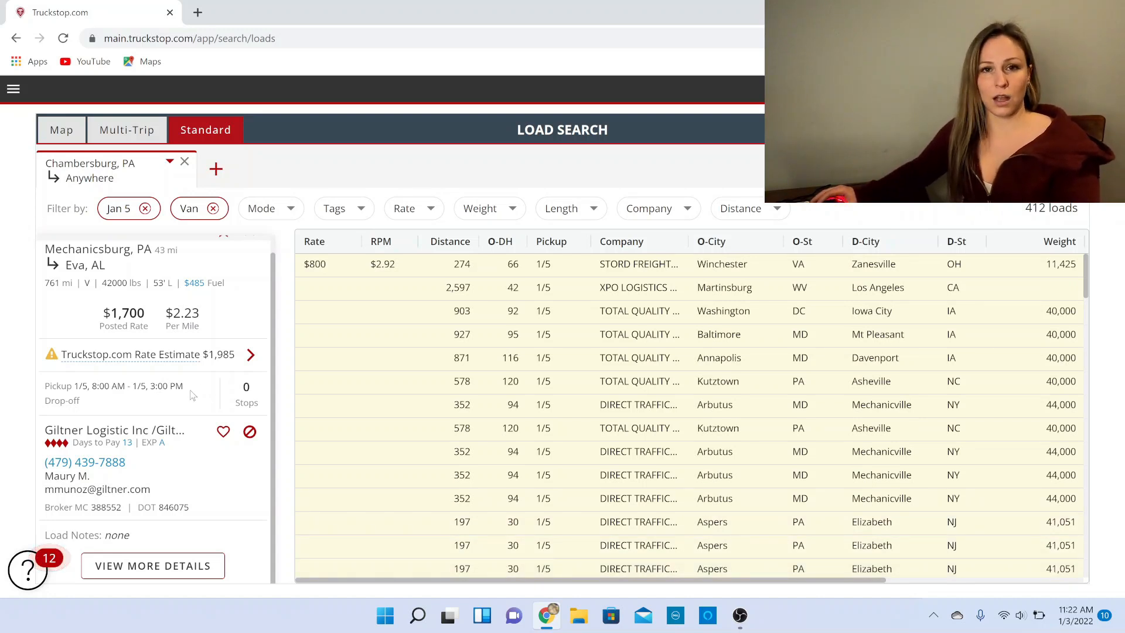
- Sort the loads by company in alphabetical order, and find the Giltner Logistic loads in the results
scroll(479, 396, "down", 3)
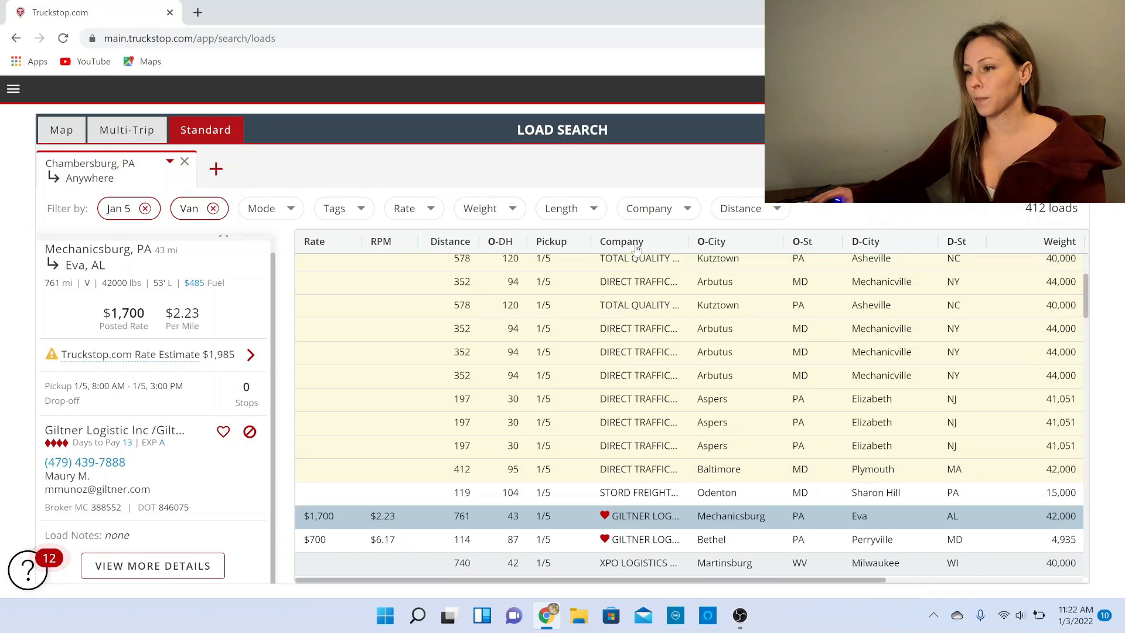
left_click(635, 246)
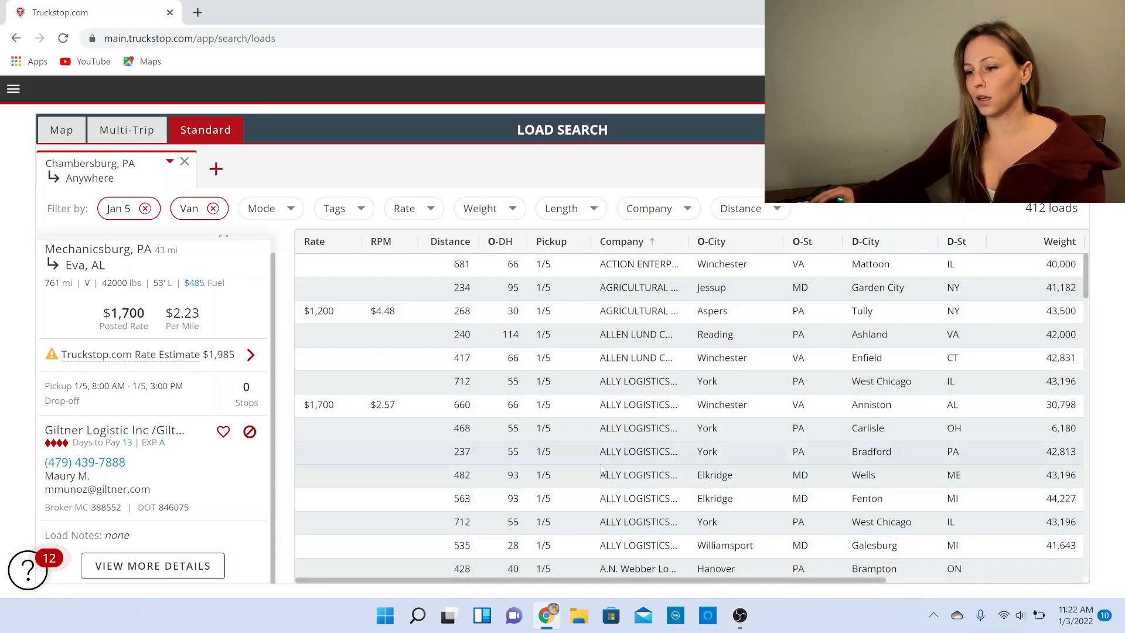
scroll(644, 369, "down", 20)
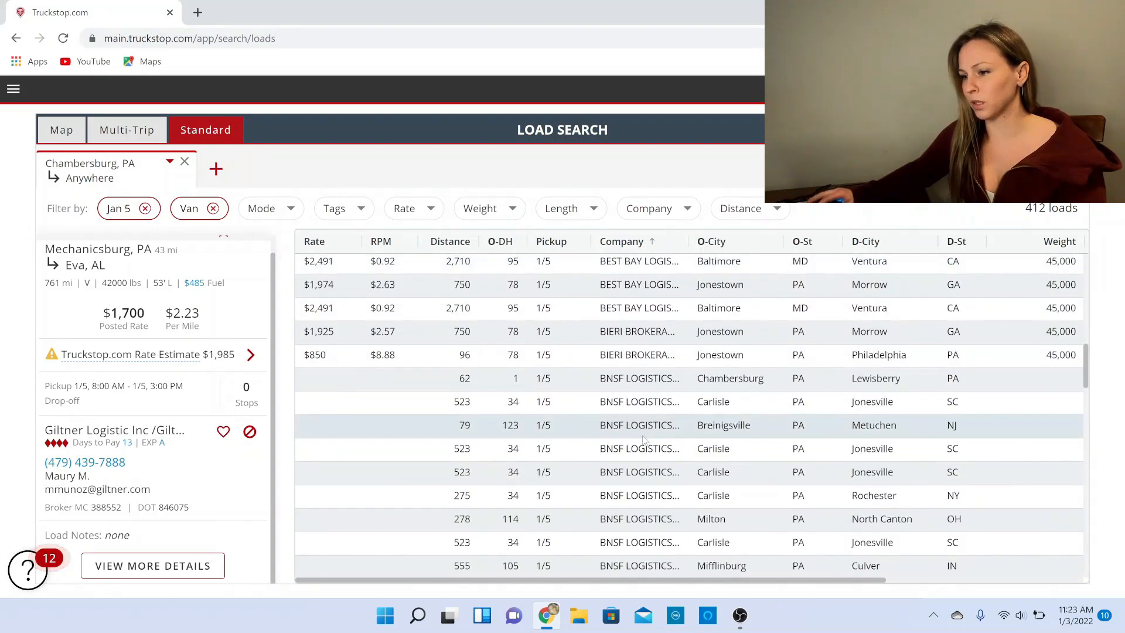
scroll(649, 440, "down", 15)
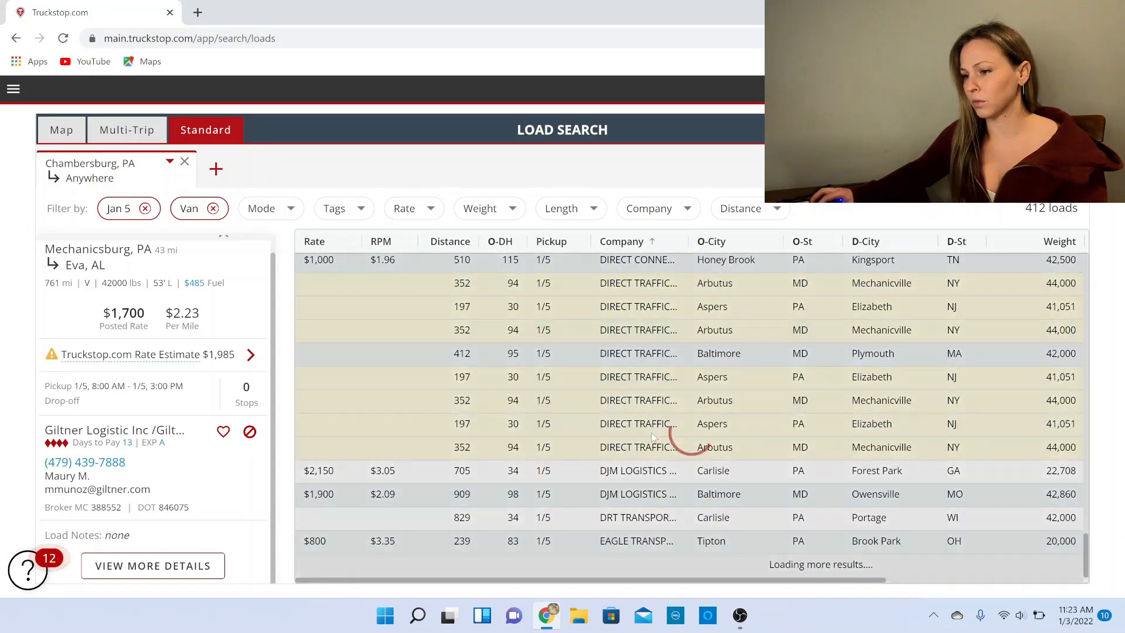
scroll(653, 440, "down", 5)
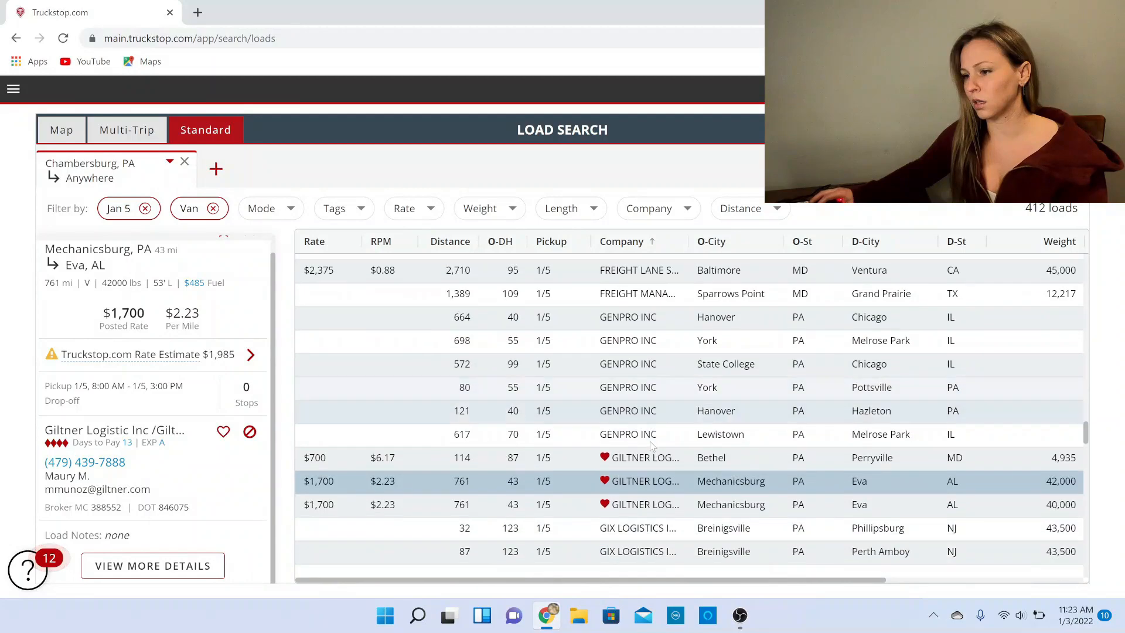
- Open the full details of the 42,000 lb Mechanicsburg to Eva load, examine its load, company, market and fuel information, and close the details
left_click(634, 379)
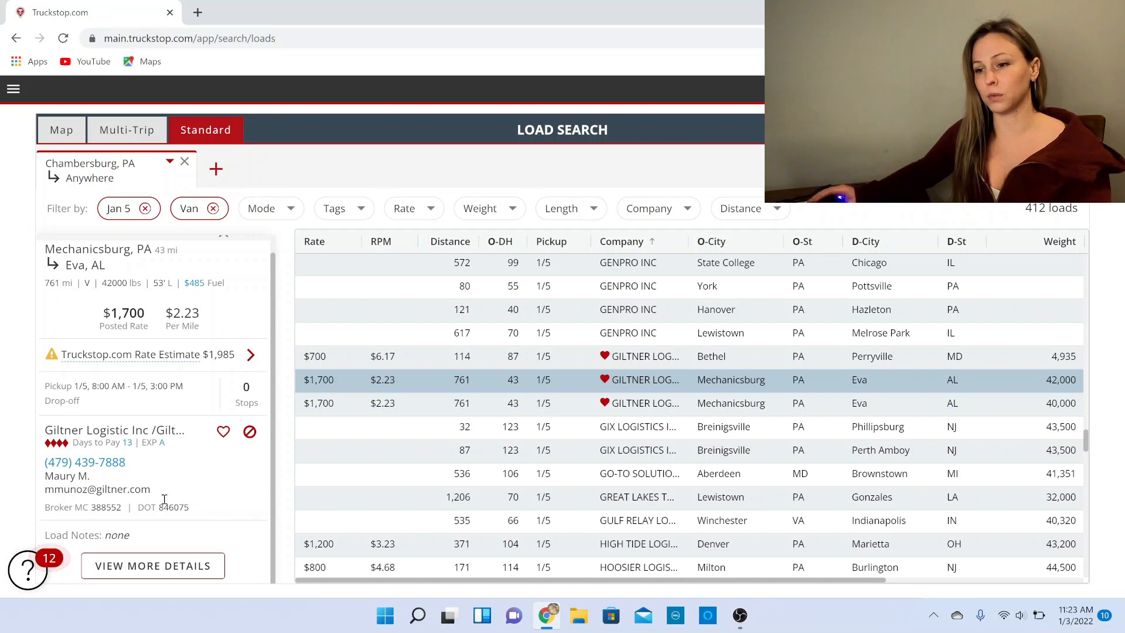
left_click(162, 565)
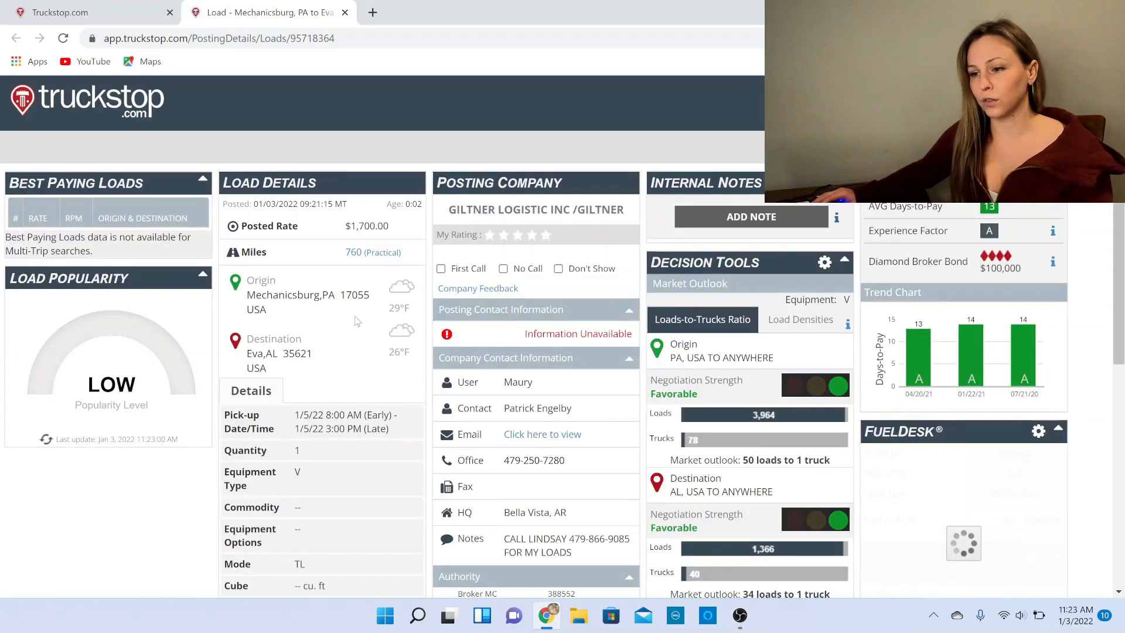
scroll(359, 321, "down", 6)
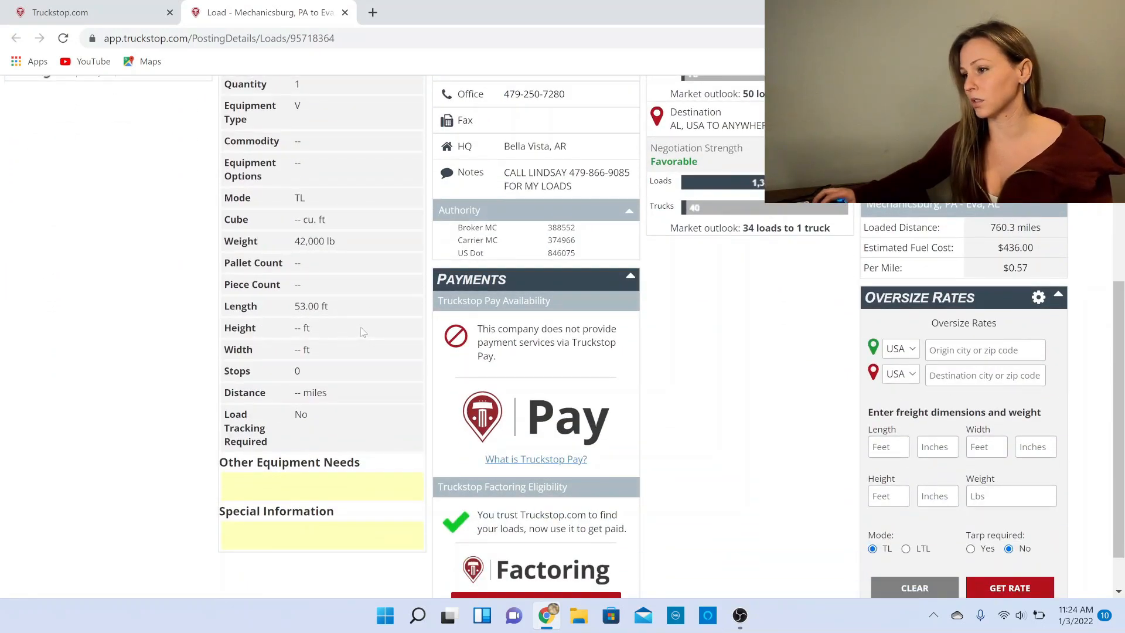
scroll(363, 332, "up", 4)
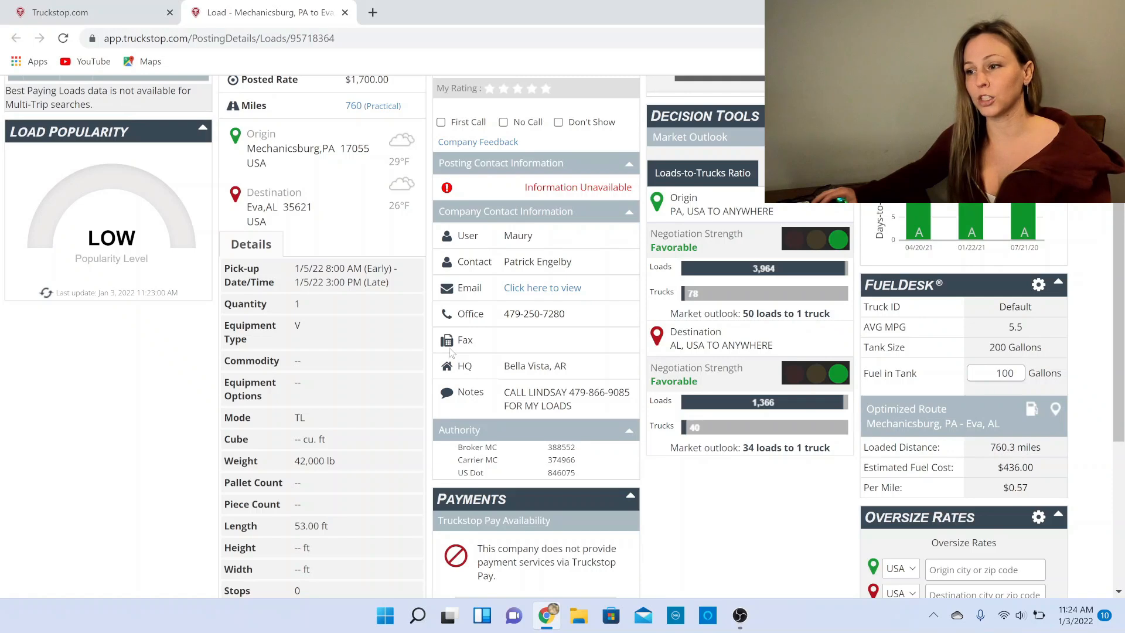
scroll(457, 353, "up", 2)
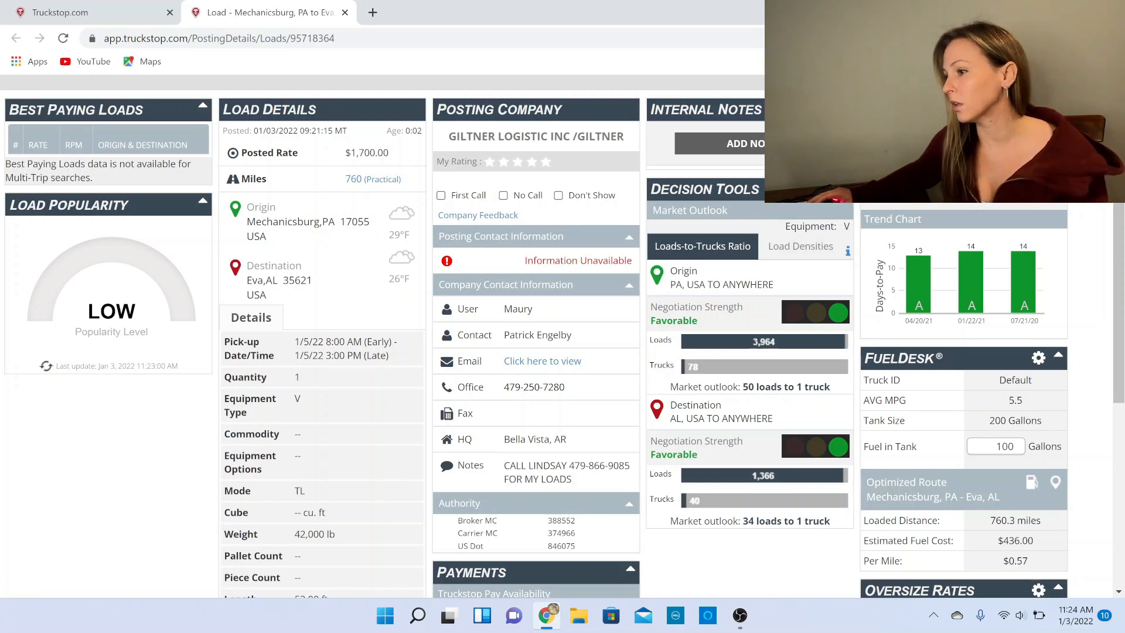
scroll(1082, 304, "down", 1)
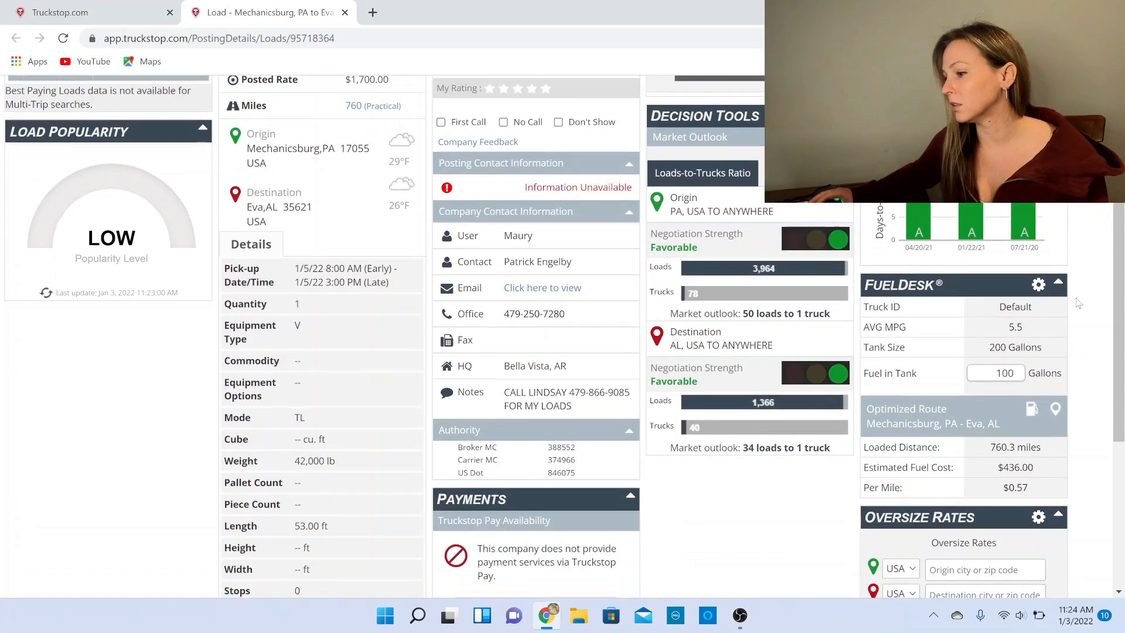
scroll(989, 485, "down", 1)
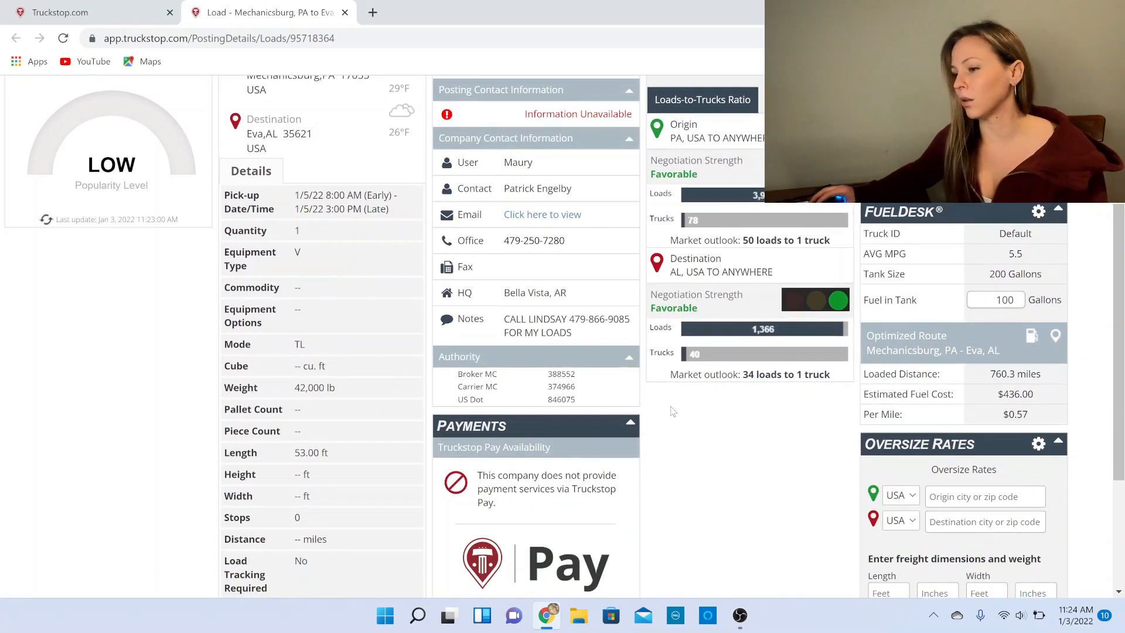
left_click(345, 12)
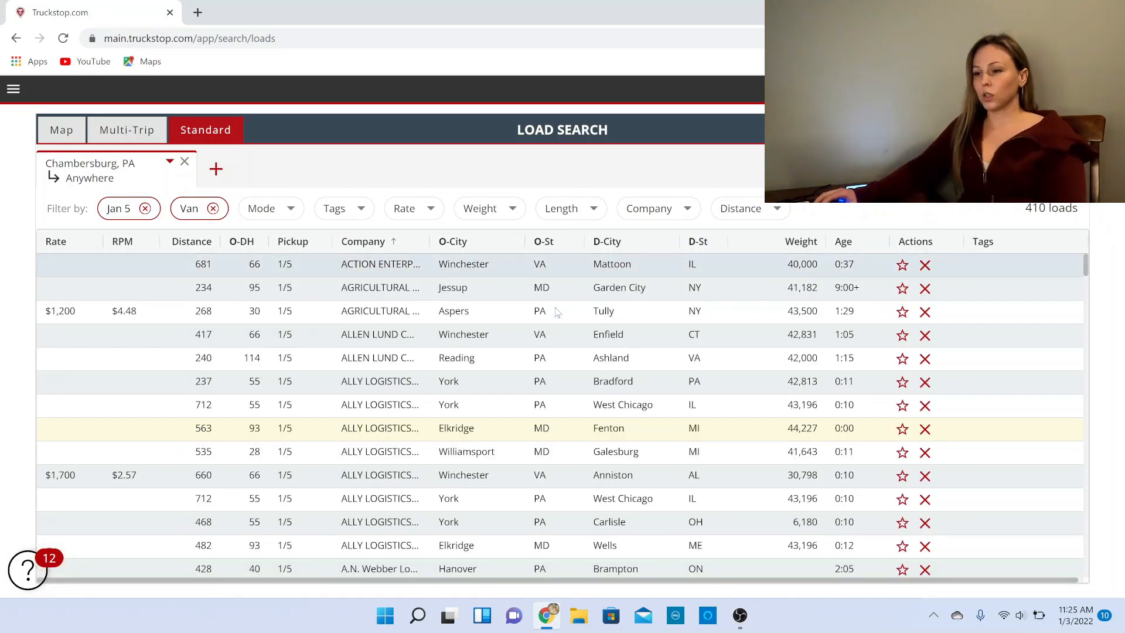
- Sort the loads by rate per mile with the highest first
left_click(124, 242)
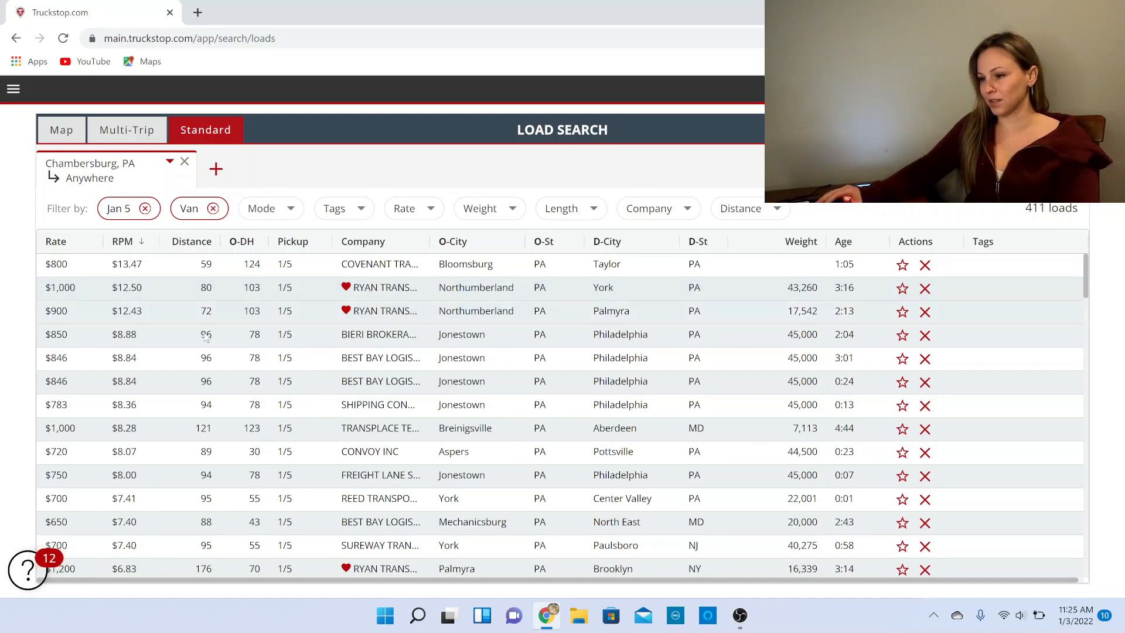
- Sort the loads by destination state in reverse alphabetical order
scroll(255, 350, "down", 1)
scroll(255, 350, "down", 7)
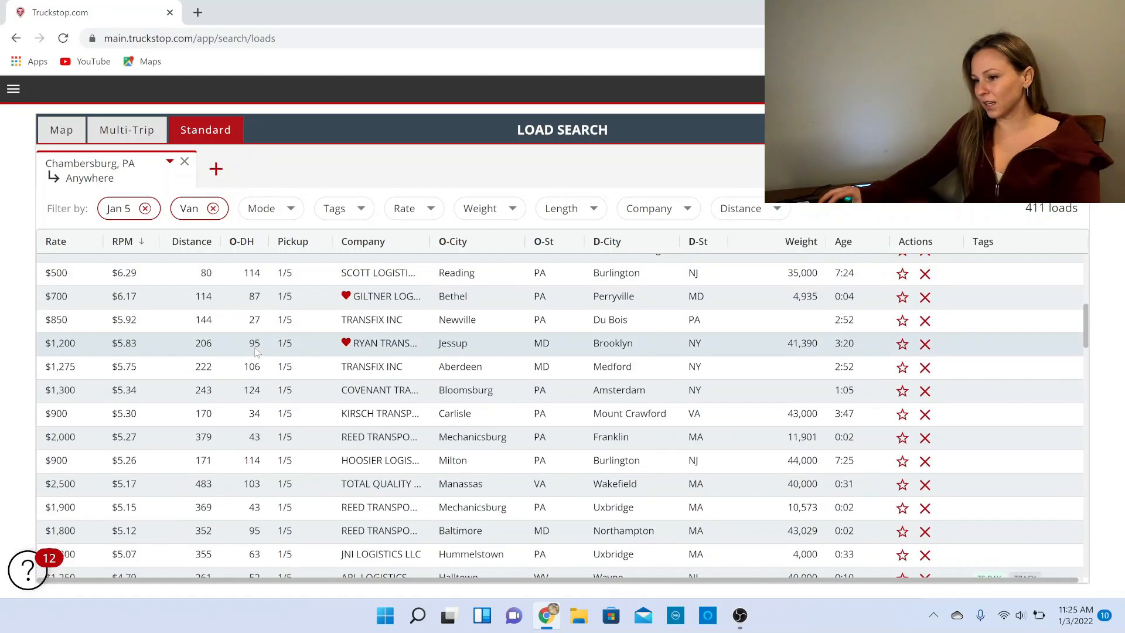
left_click(696, 241)
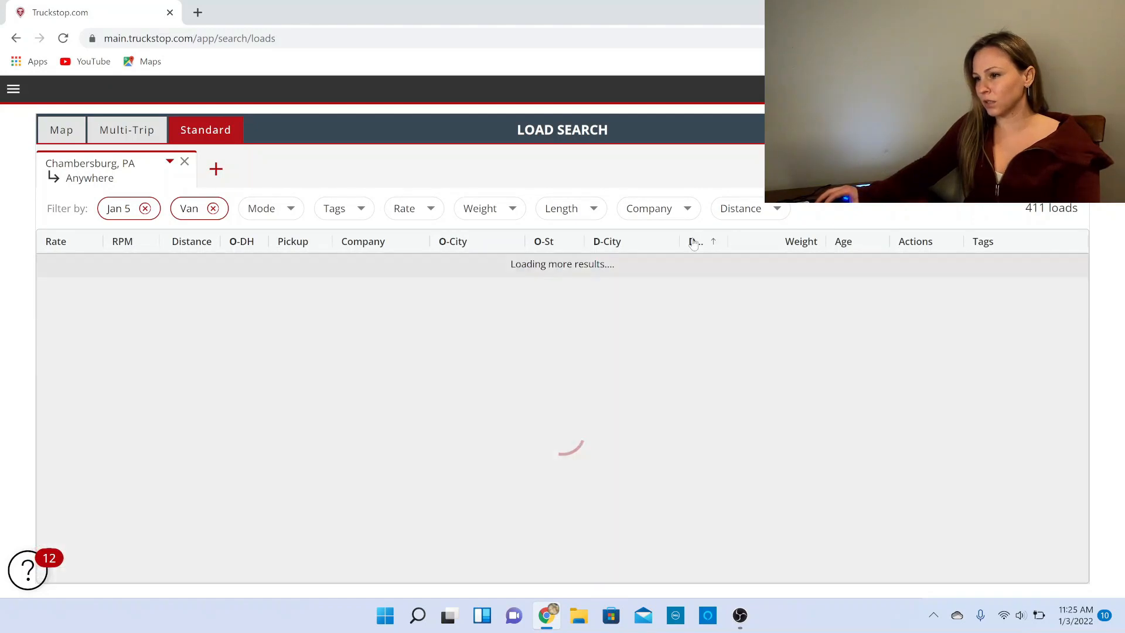
left_click(704, 241)
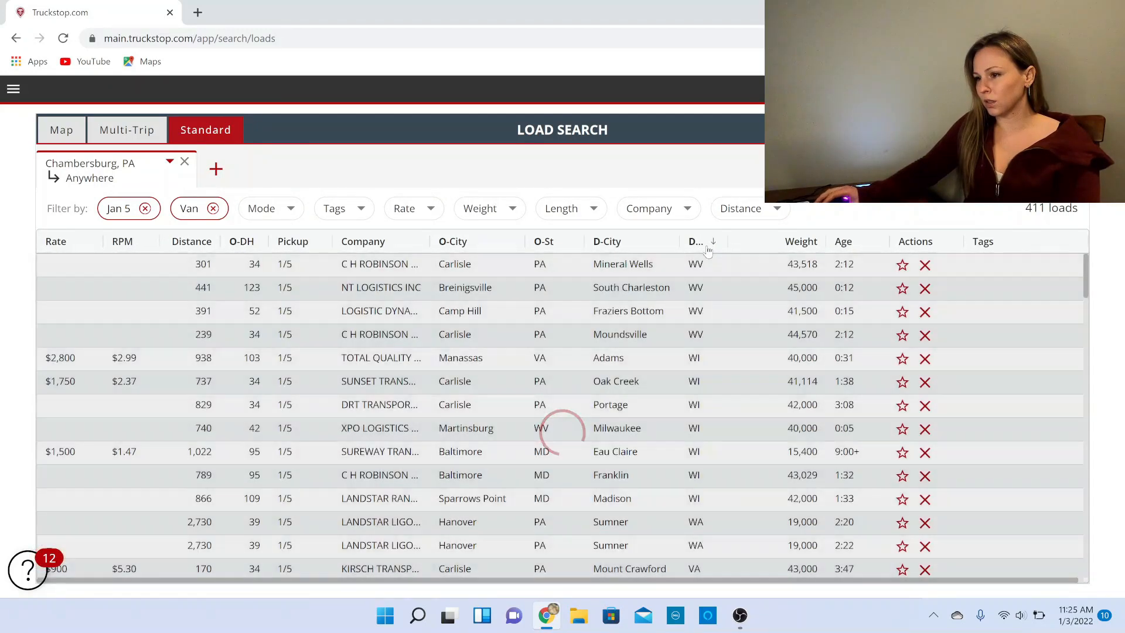
- Examine the Chambersburg loads by destination state, from Texas through Pennsylvania, Ohio and New York down to the Florida loads
scroll(737, 364, "down", 5)
scroll(737, 364, "down", 5)
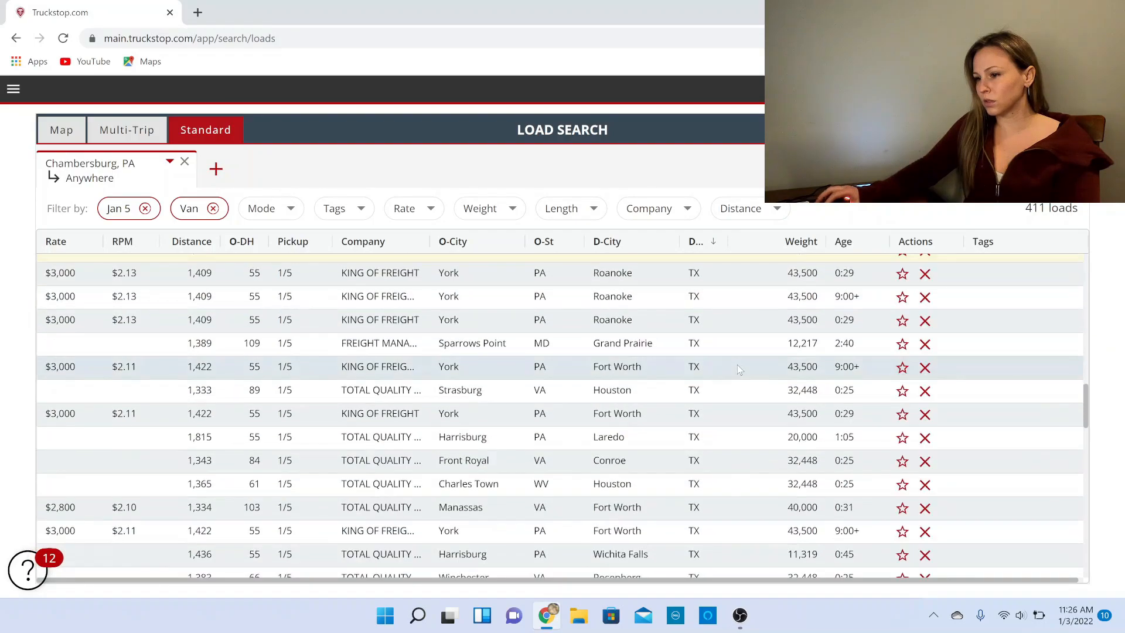
scroll(737, 364, "down", 15)
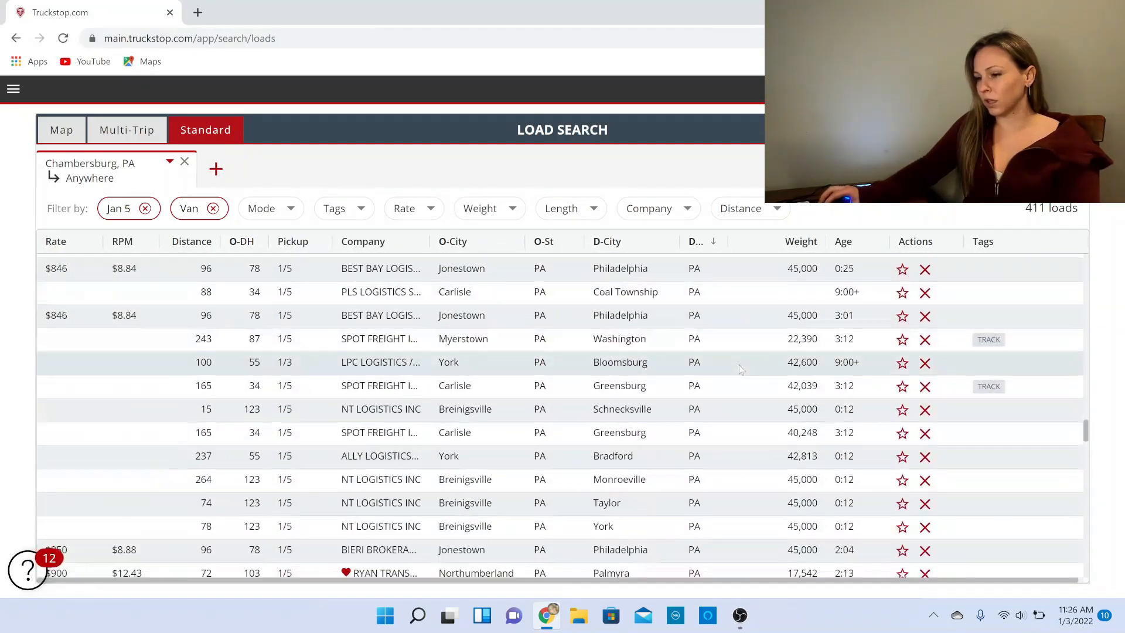
scroll(739, 368, "down", 15)
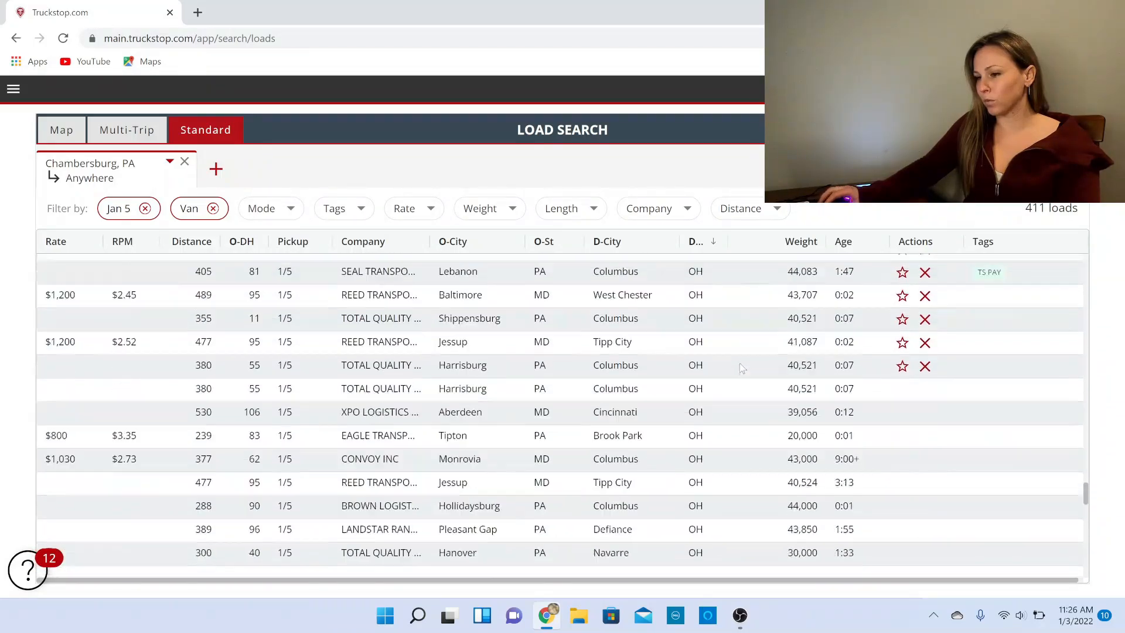
scroll(742, 368, "down", 15)
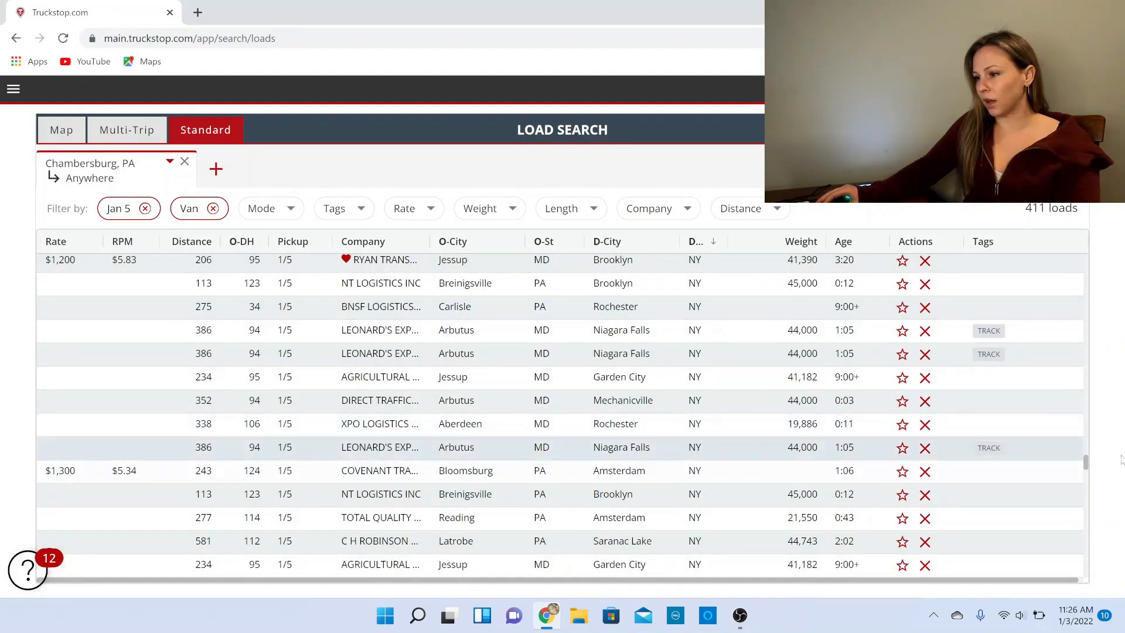
left_click_drag(1088, 466, 1092, 581)
scroll(1090, 566, "up", 7)
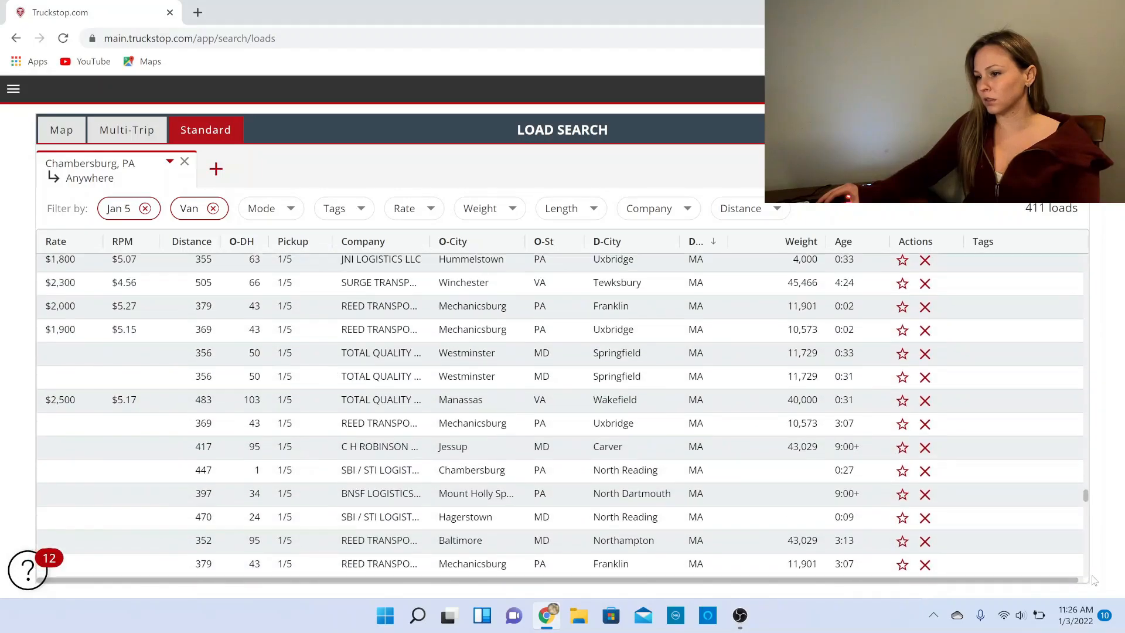
scroll(1089, 561, "down", 10)
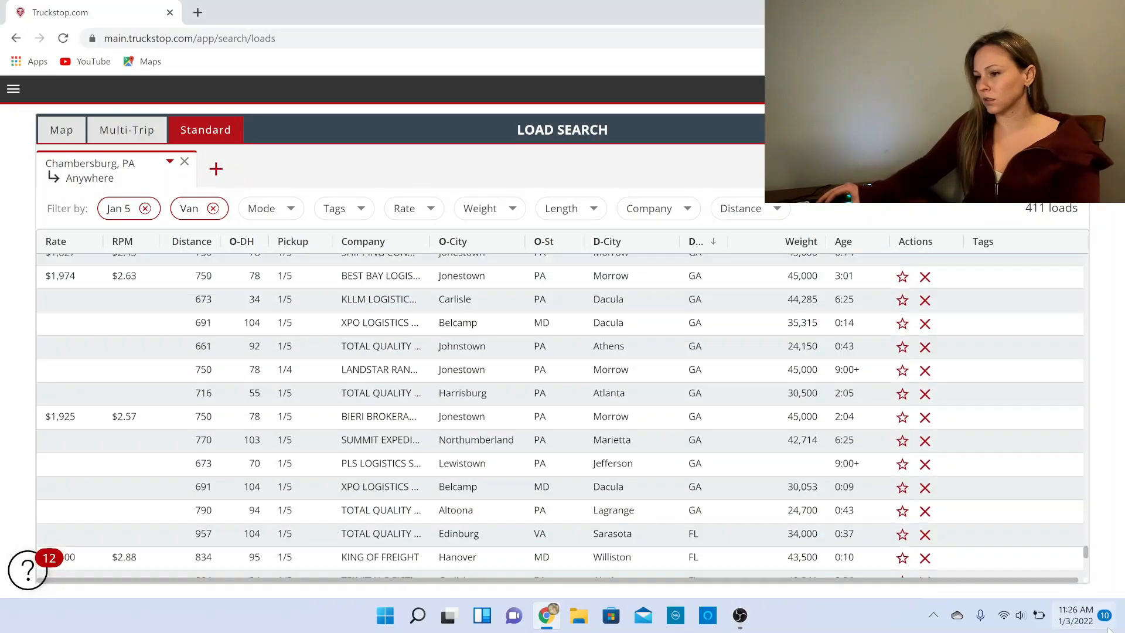
scroll(541, 404, "down", 5)
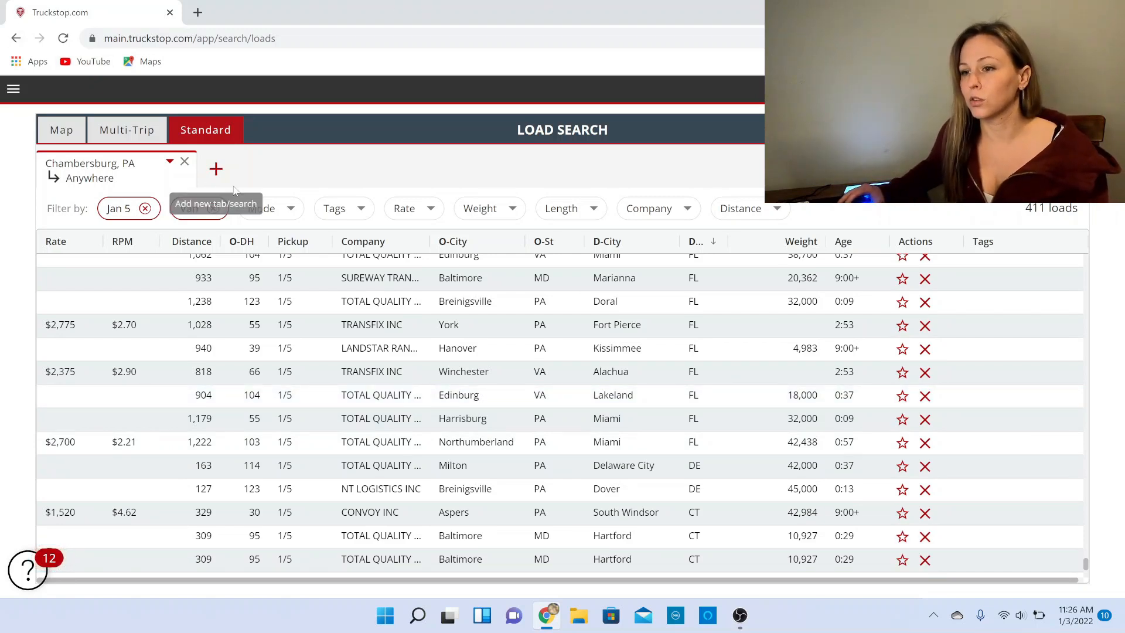
- Run an additional load search with Tampa, FL as the origin and Anywhere as the destination
left_click(216, 169)
left_click(882, 320)
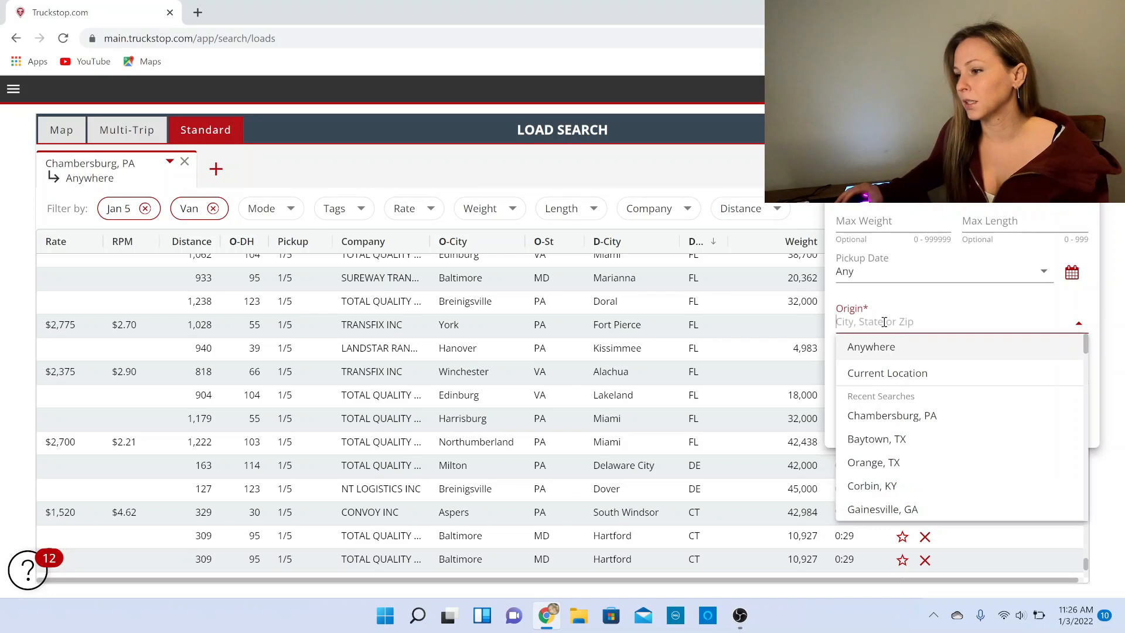
type("tampa")
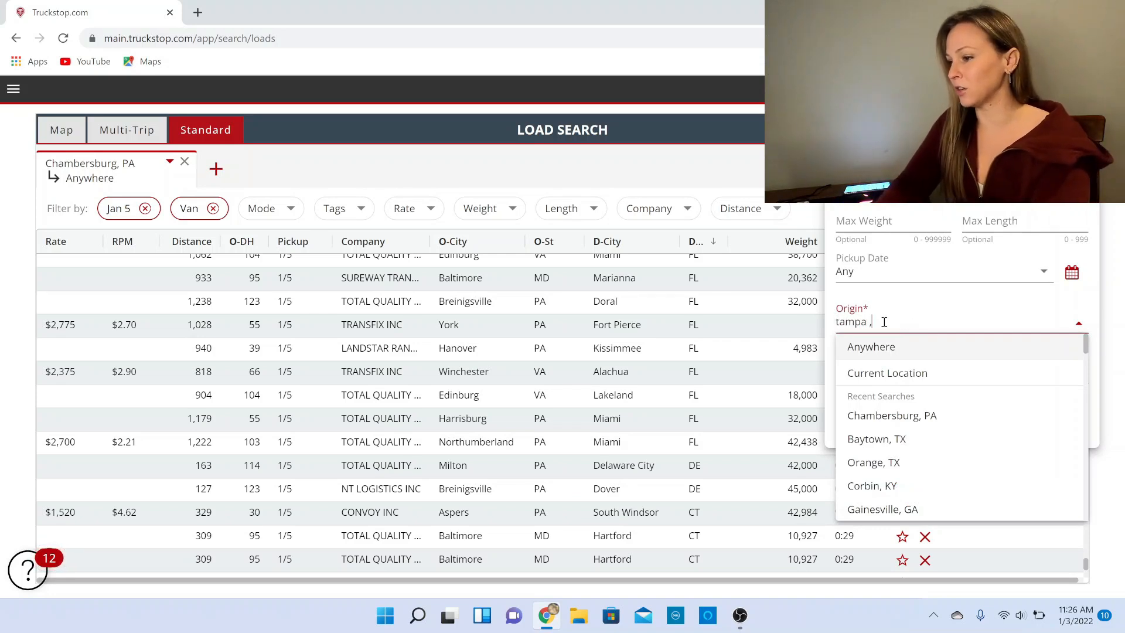
type(", fly")
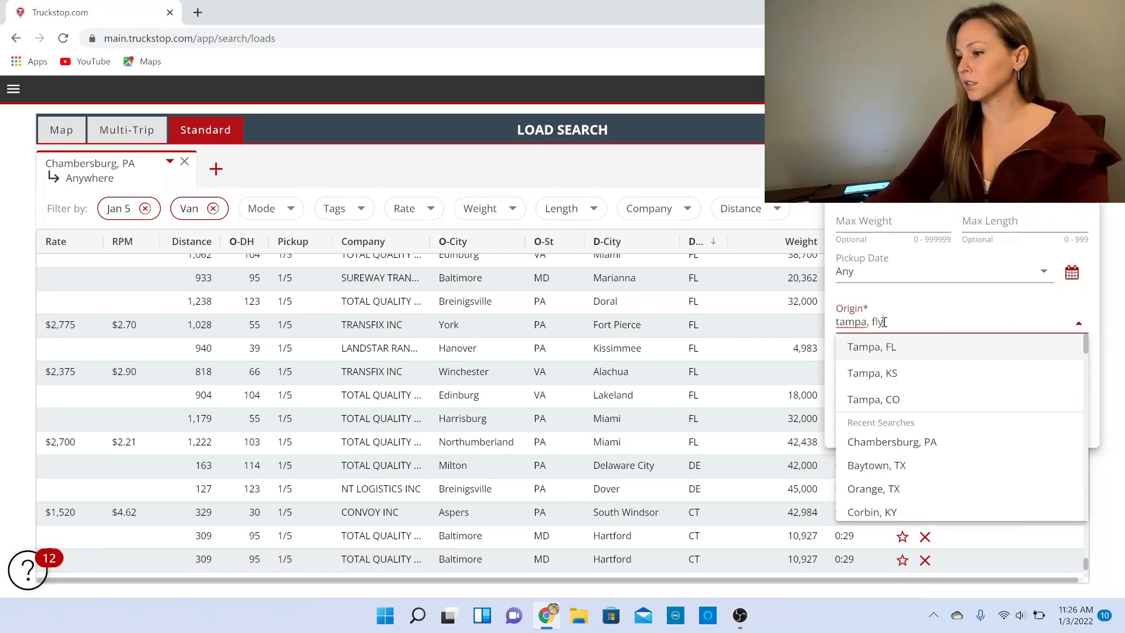
key("BackSpace")
left_click(1012, 347)
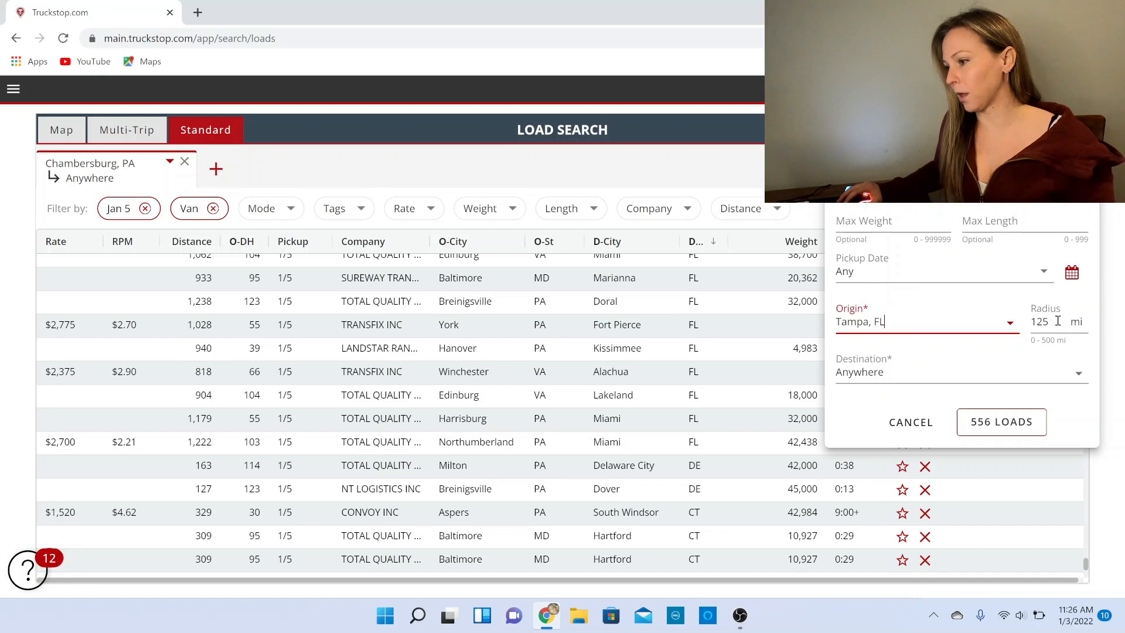
left_click(1016, 420)
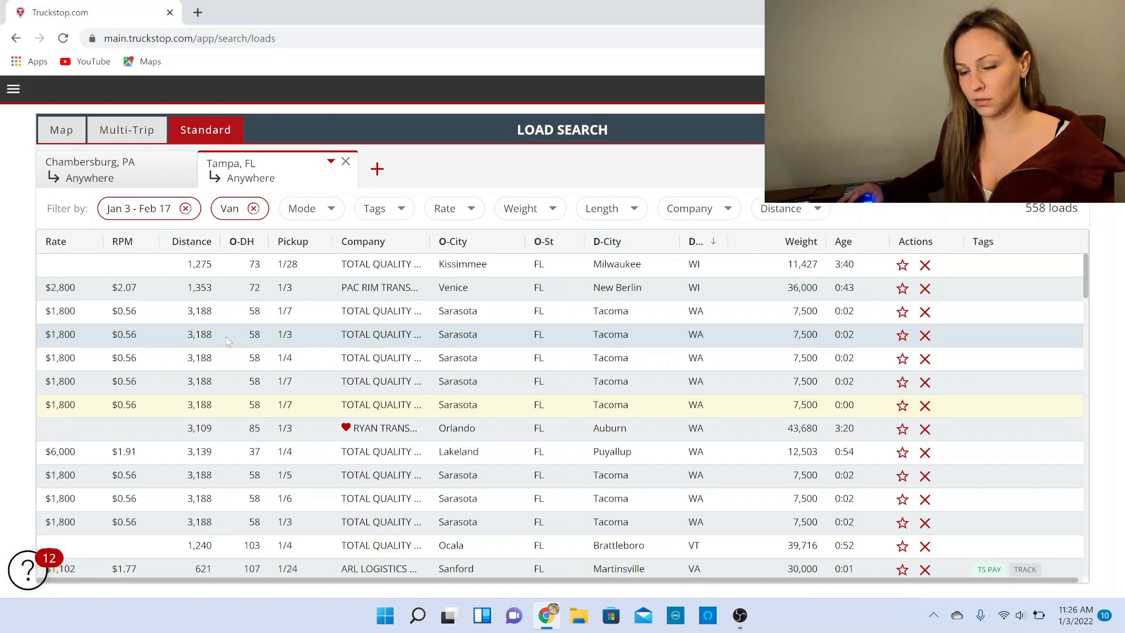
- Review the Tampa loads by destination state, and sort them by rate per mile with the highest first
scroll(224, 345, "down", 2)
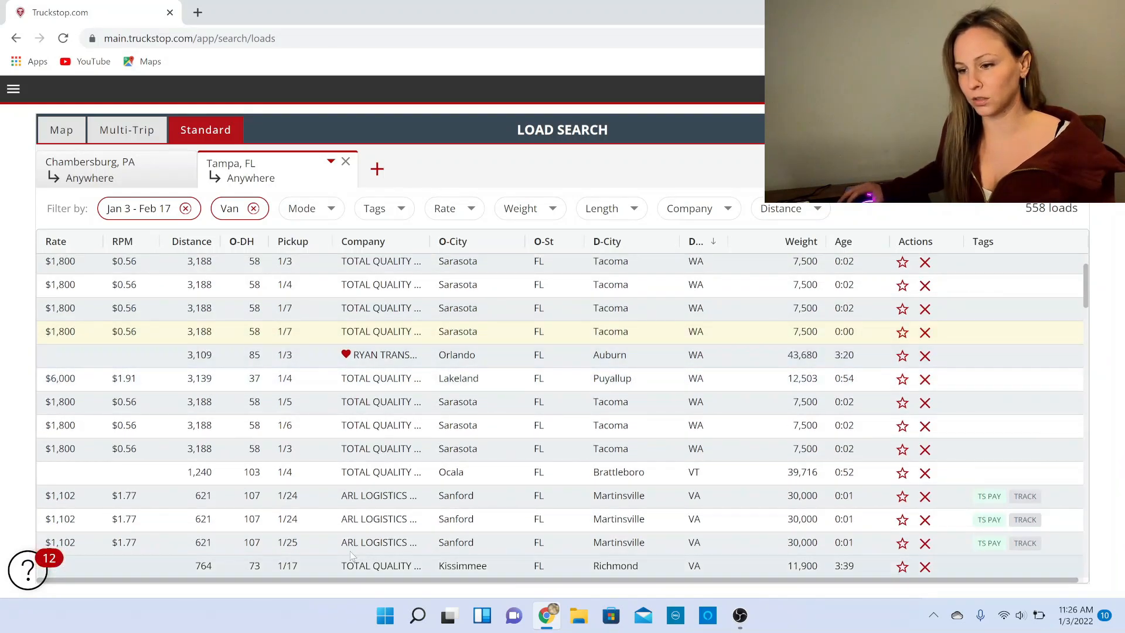
scroll(354, 500, "down", 2)
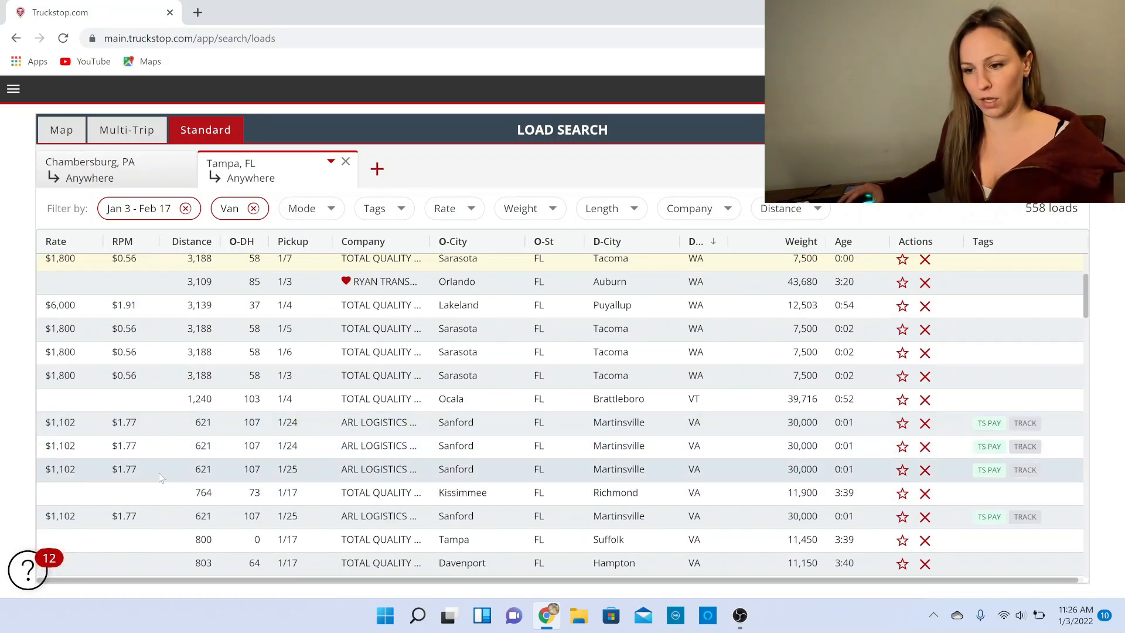
scroll(161, 477, "down", 2)
scroll(162, 479, "down", 6)
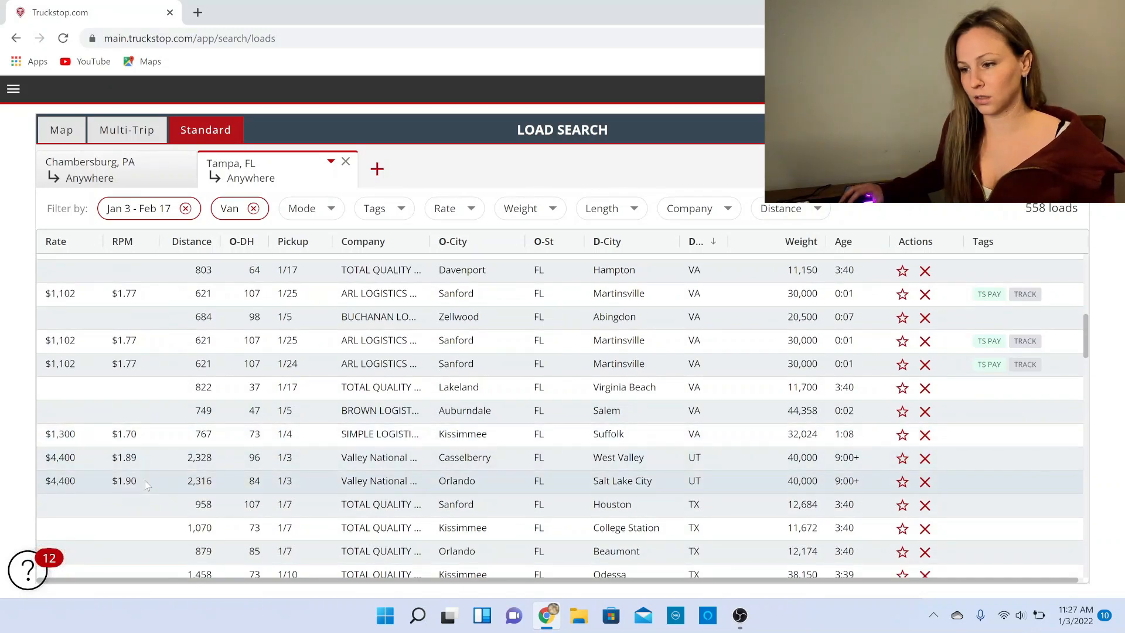
scroll(143, 483, "down", 12)
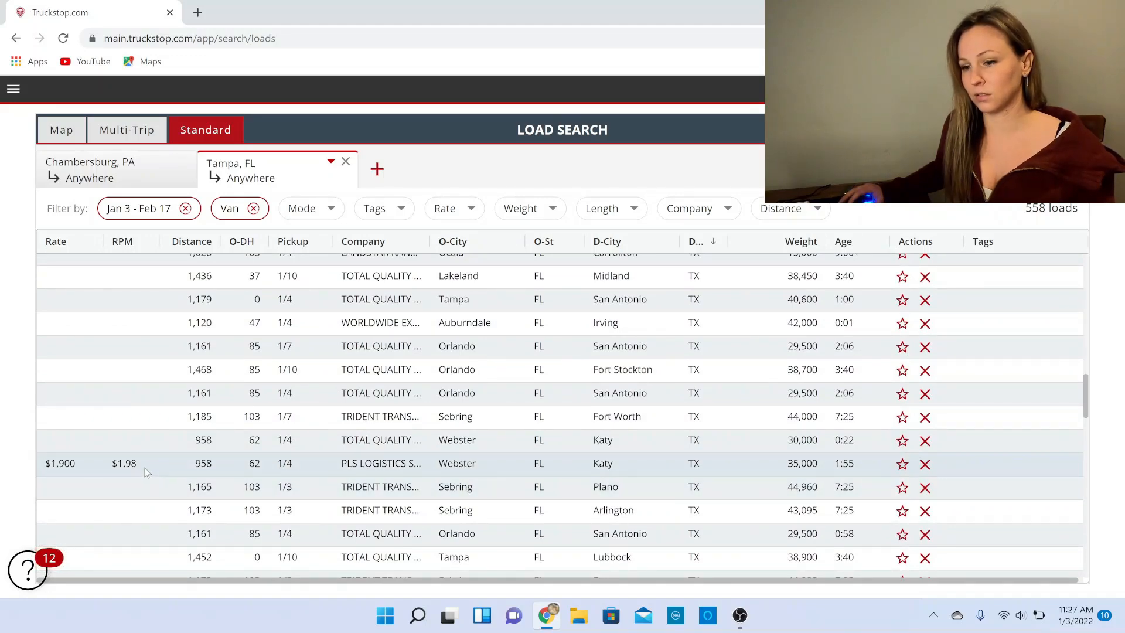
scroll(145, 467, "down", 8)
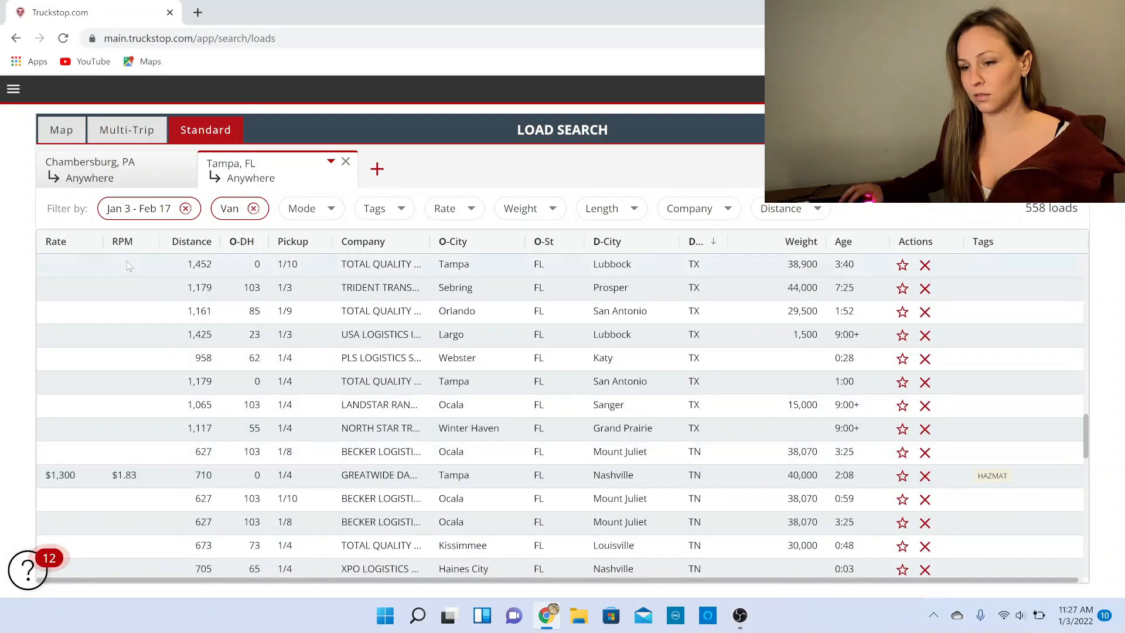
left_click(123, 241)
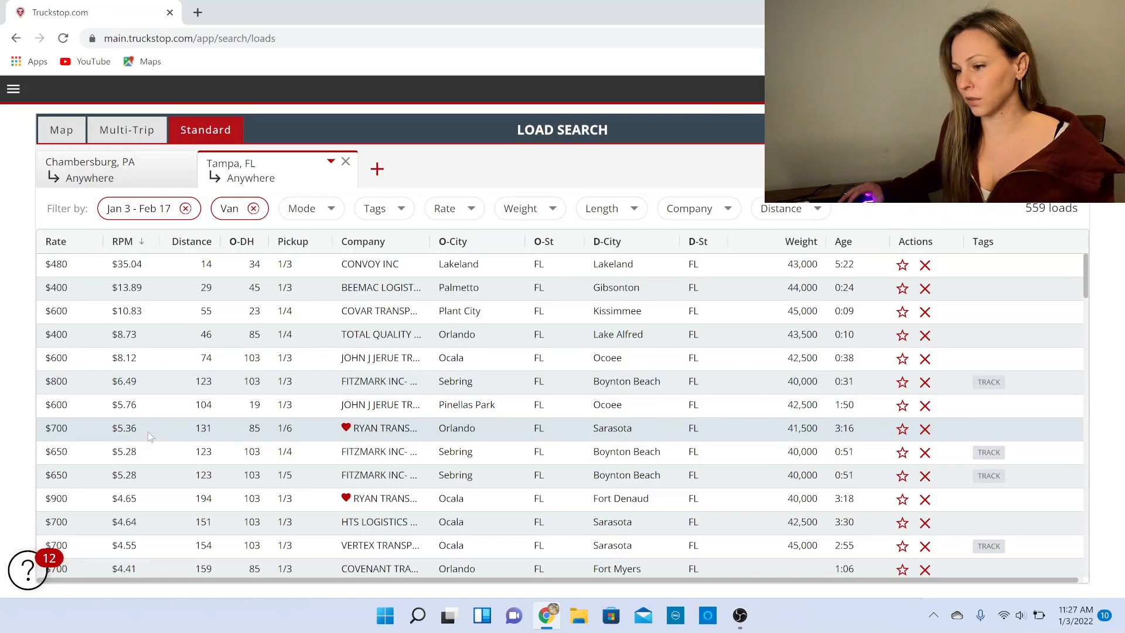
- Examine the rates, distances and destinations of the Tampa loads in order of rate per mile
scroll(146, 549, "down", 4)
scroll(146, 548, "down", 5)
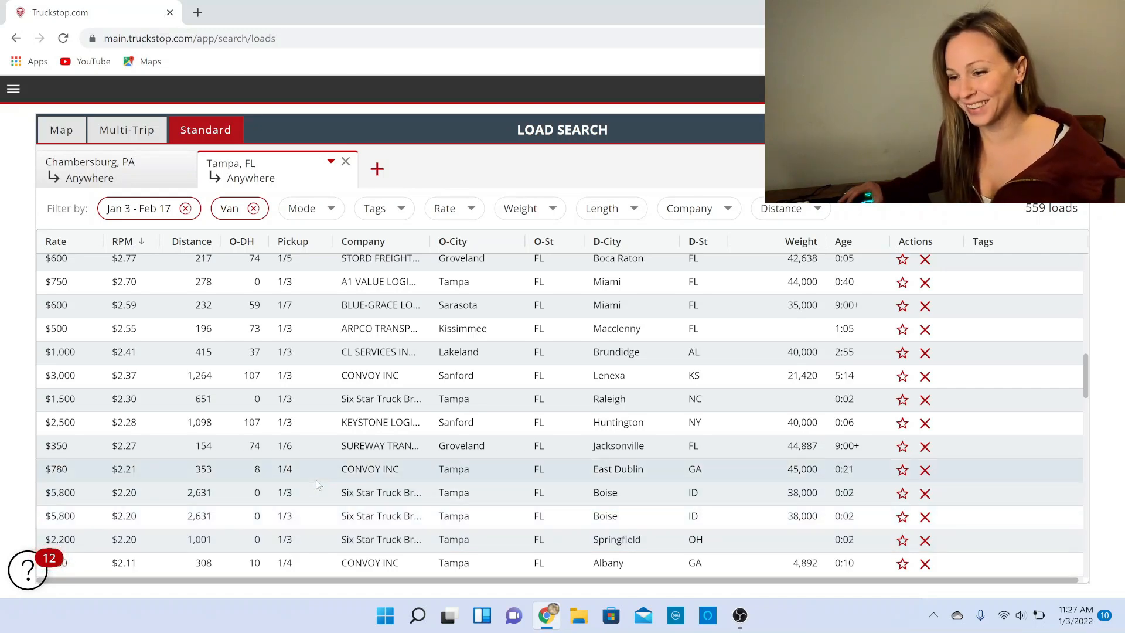
scroll(315, 494, "down", 2)
scroll(315, 493, "down", 1)
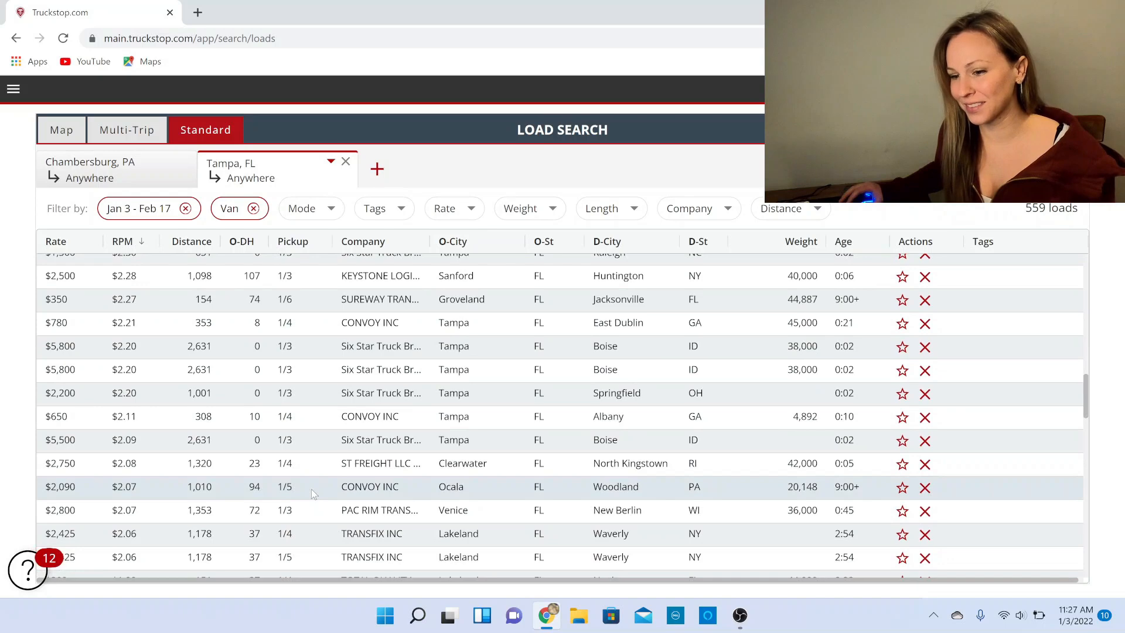
scroll(314, 496, "down", 1)
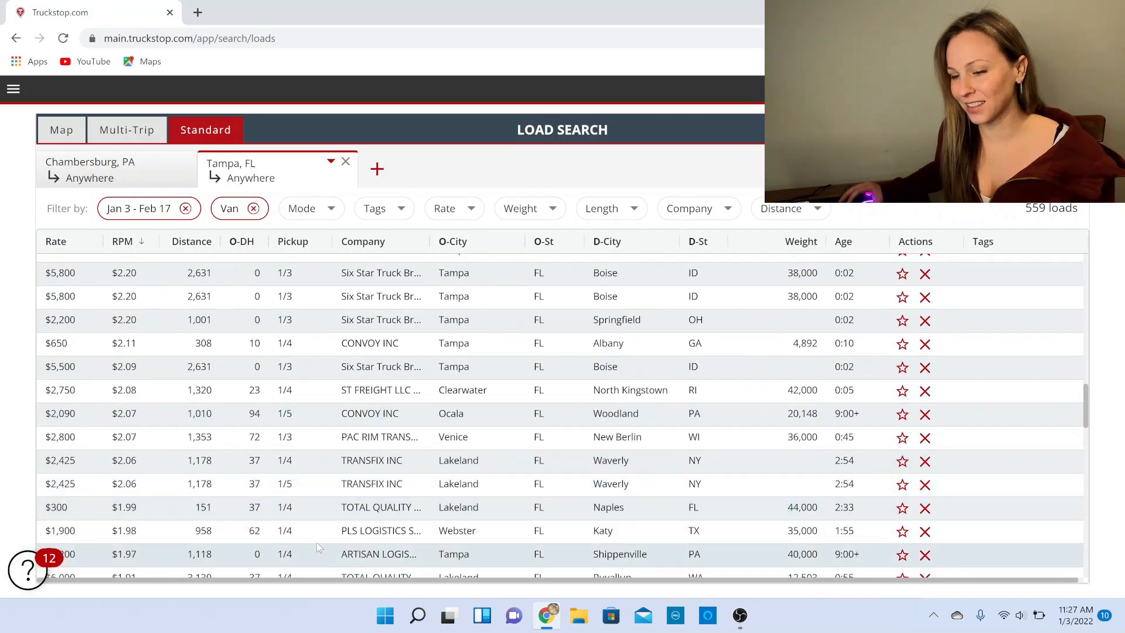
scroll(322, 545, "down", 1)
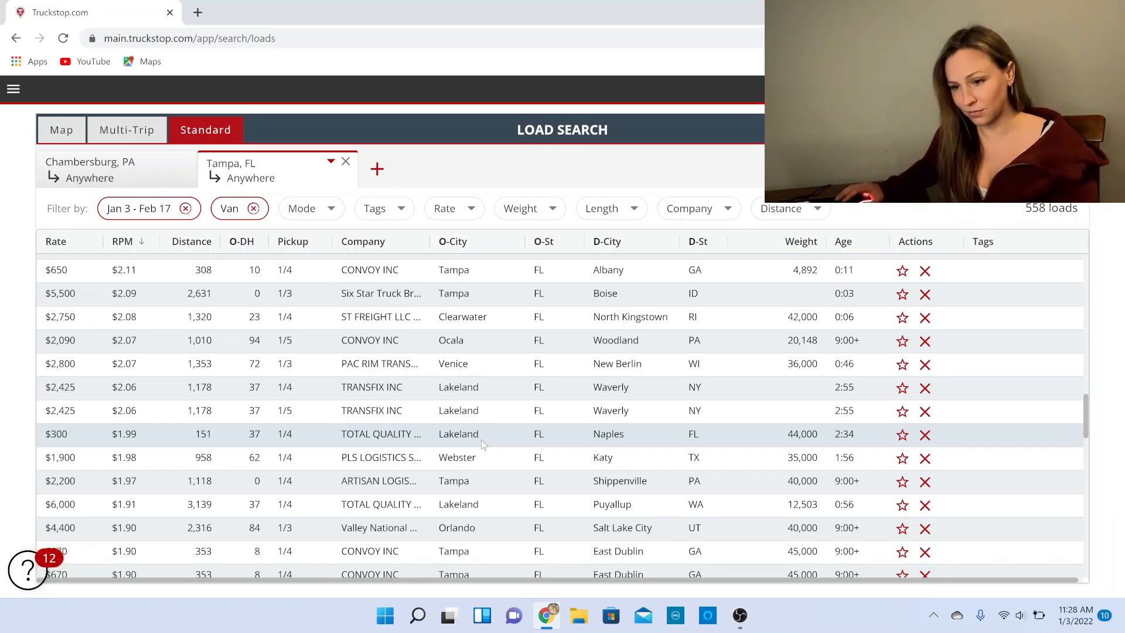
scroll(545, 506, "down", 2)
scroll(550, 510, "down", 4)
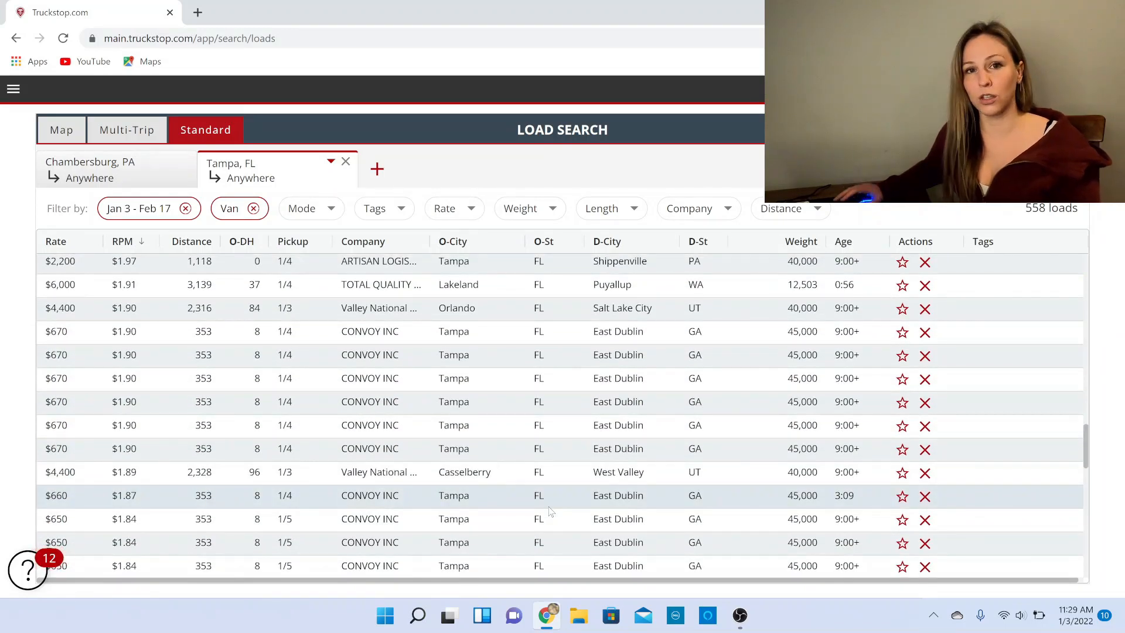